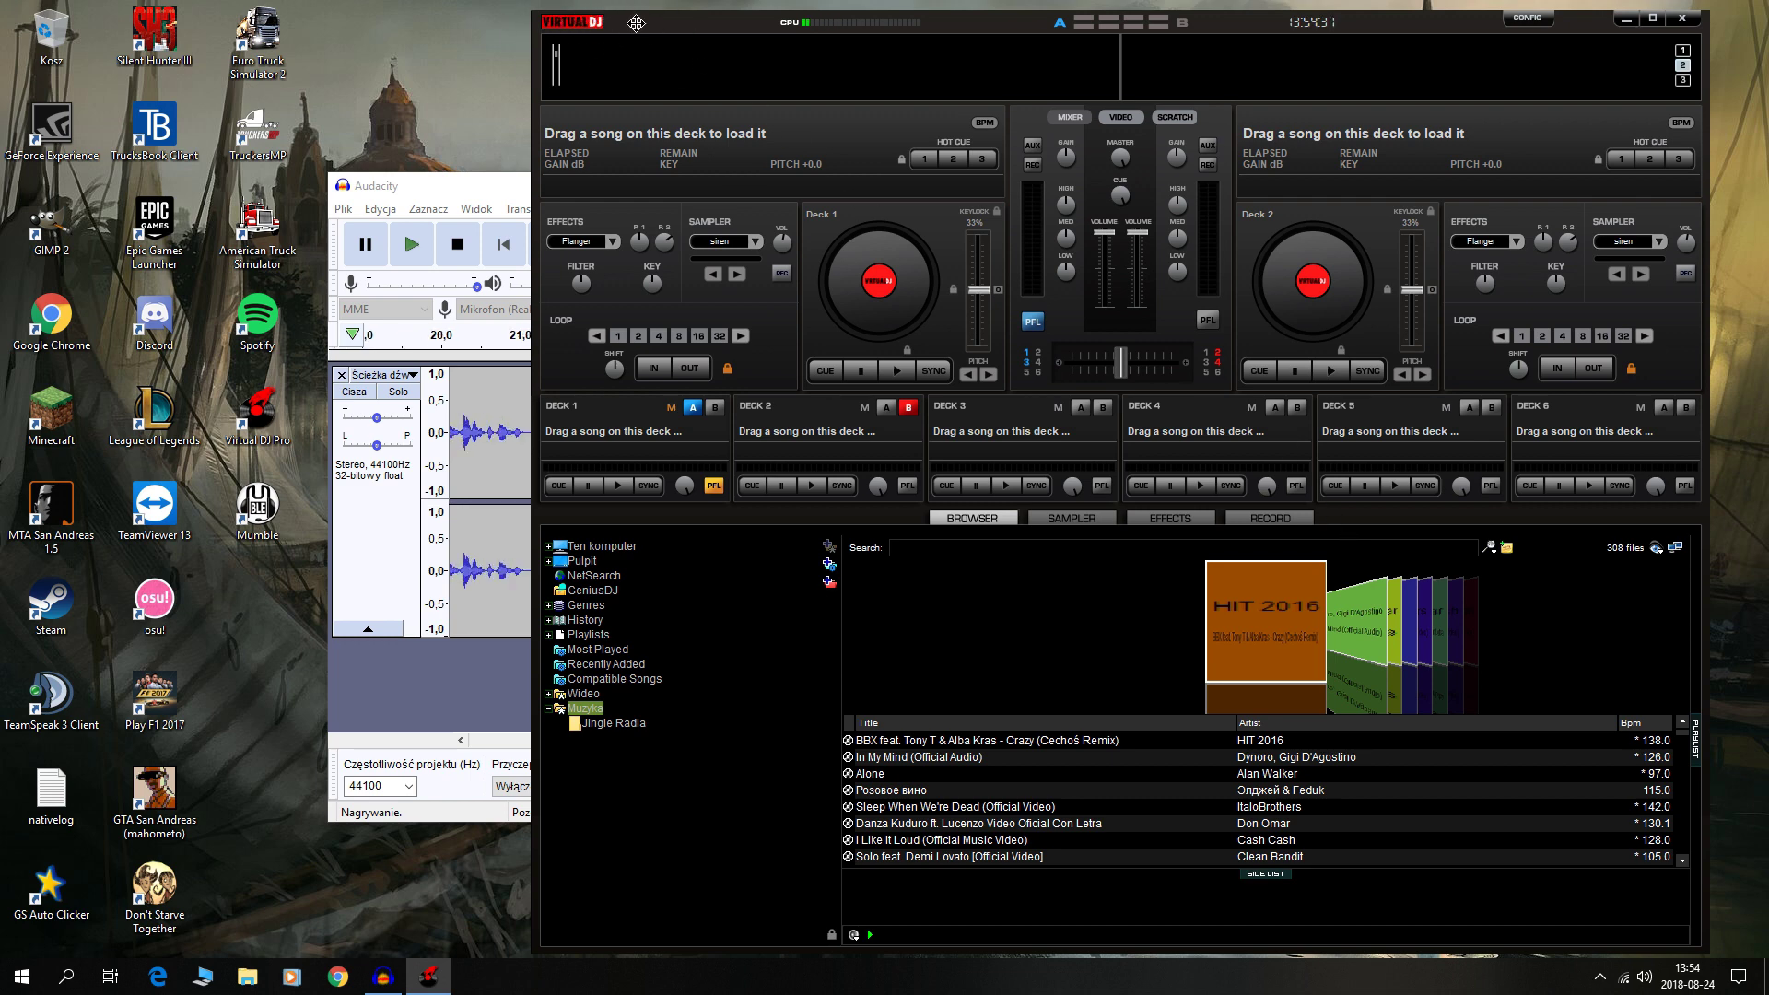
Step: Minimize Audacity, inspect the application levels in the Windows volume mixer through to CABLE Output, and close the mixer
left_click(440, 187)
left_click(1074, 185)
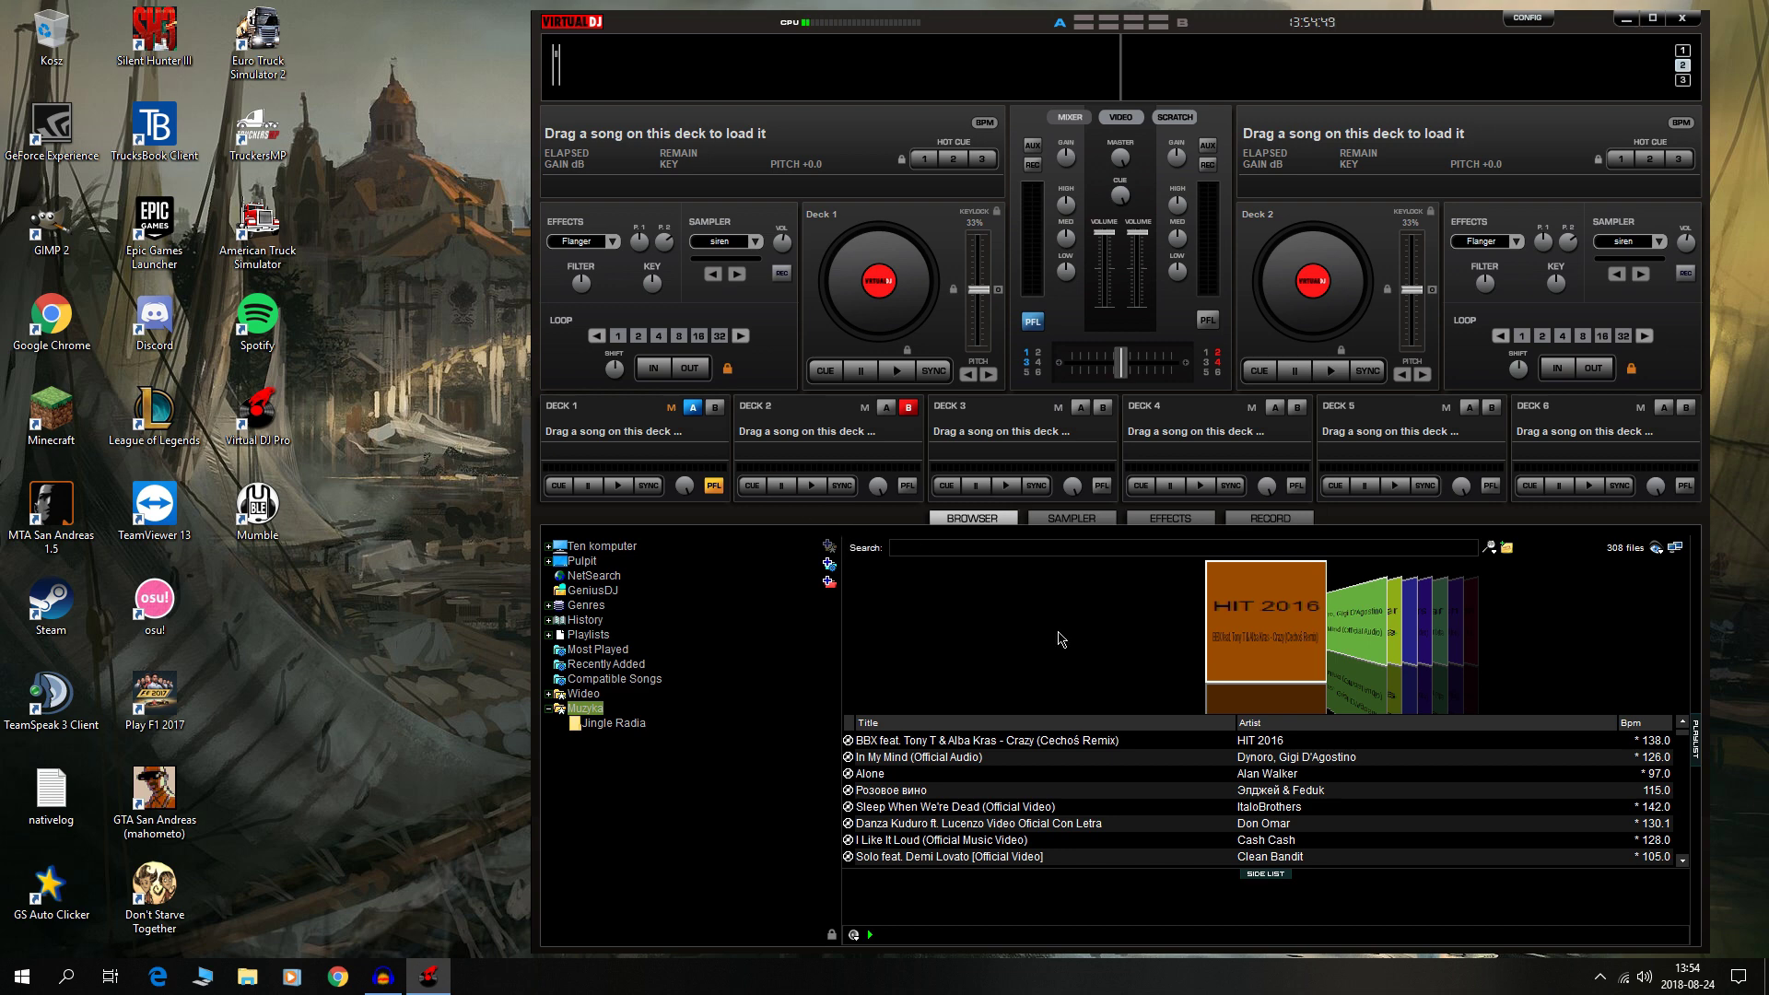
right_click(1641, 988)
left_click(1530, 834)
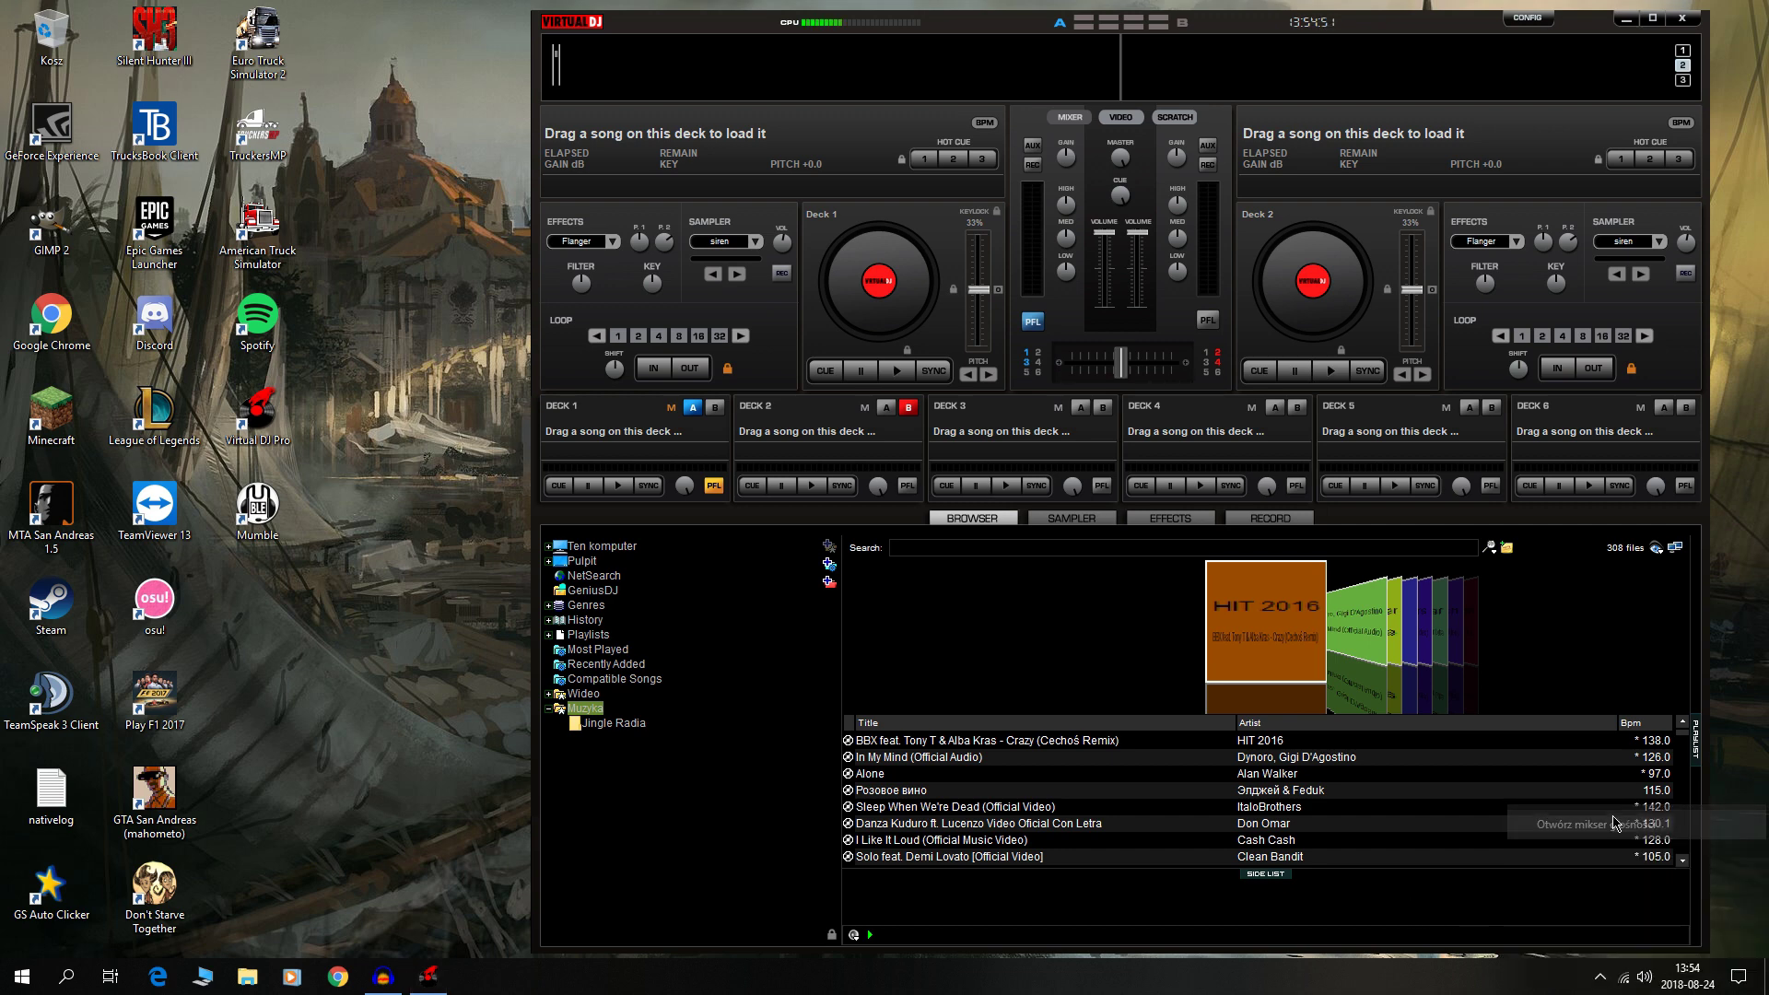
left_click_drag(1503, 928, 1688, 928)
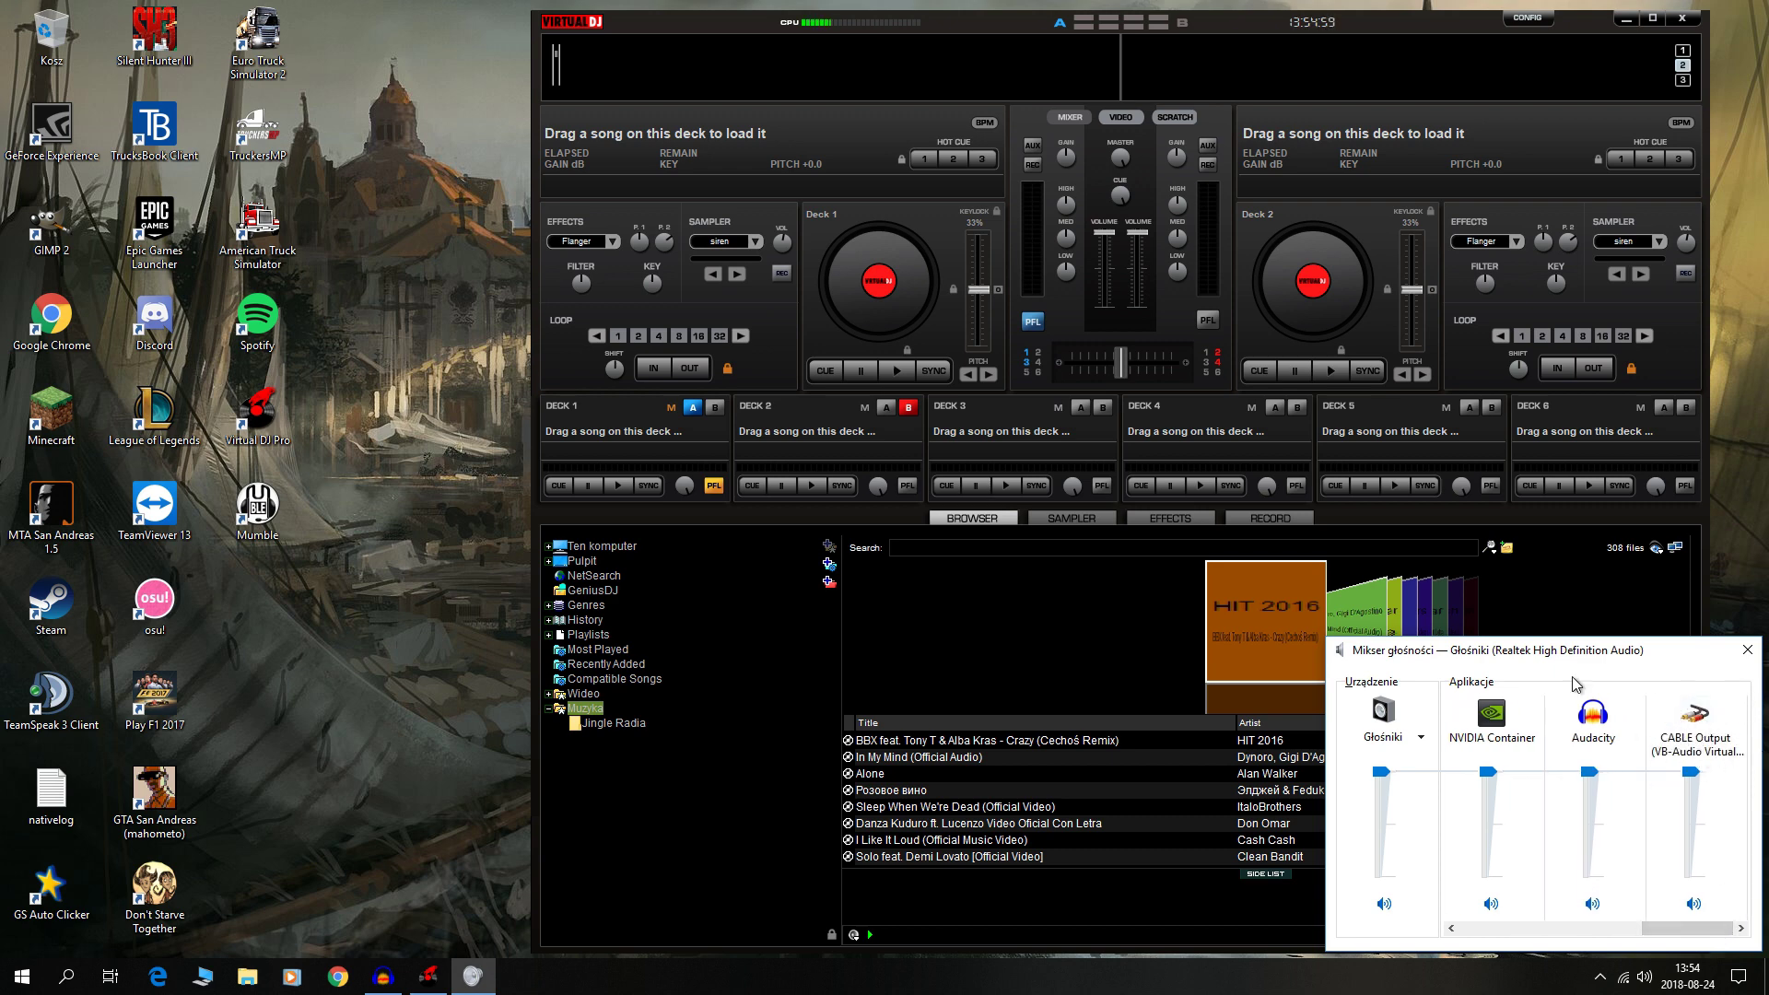
left_click(1748, 650)
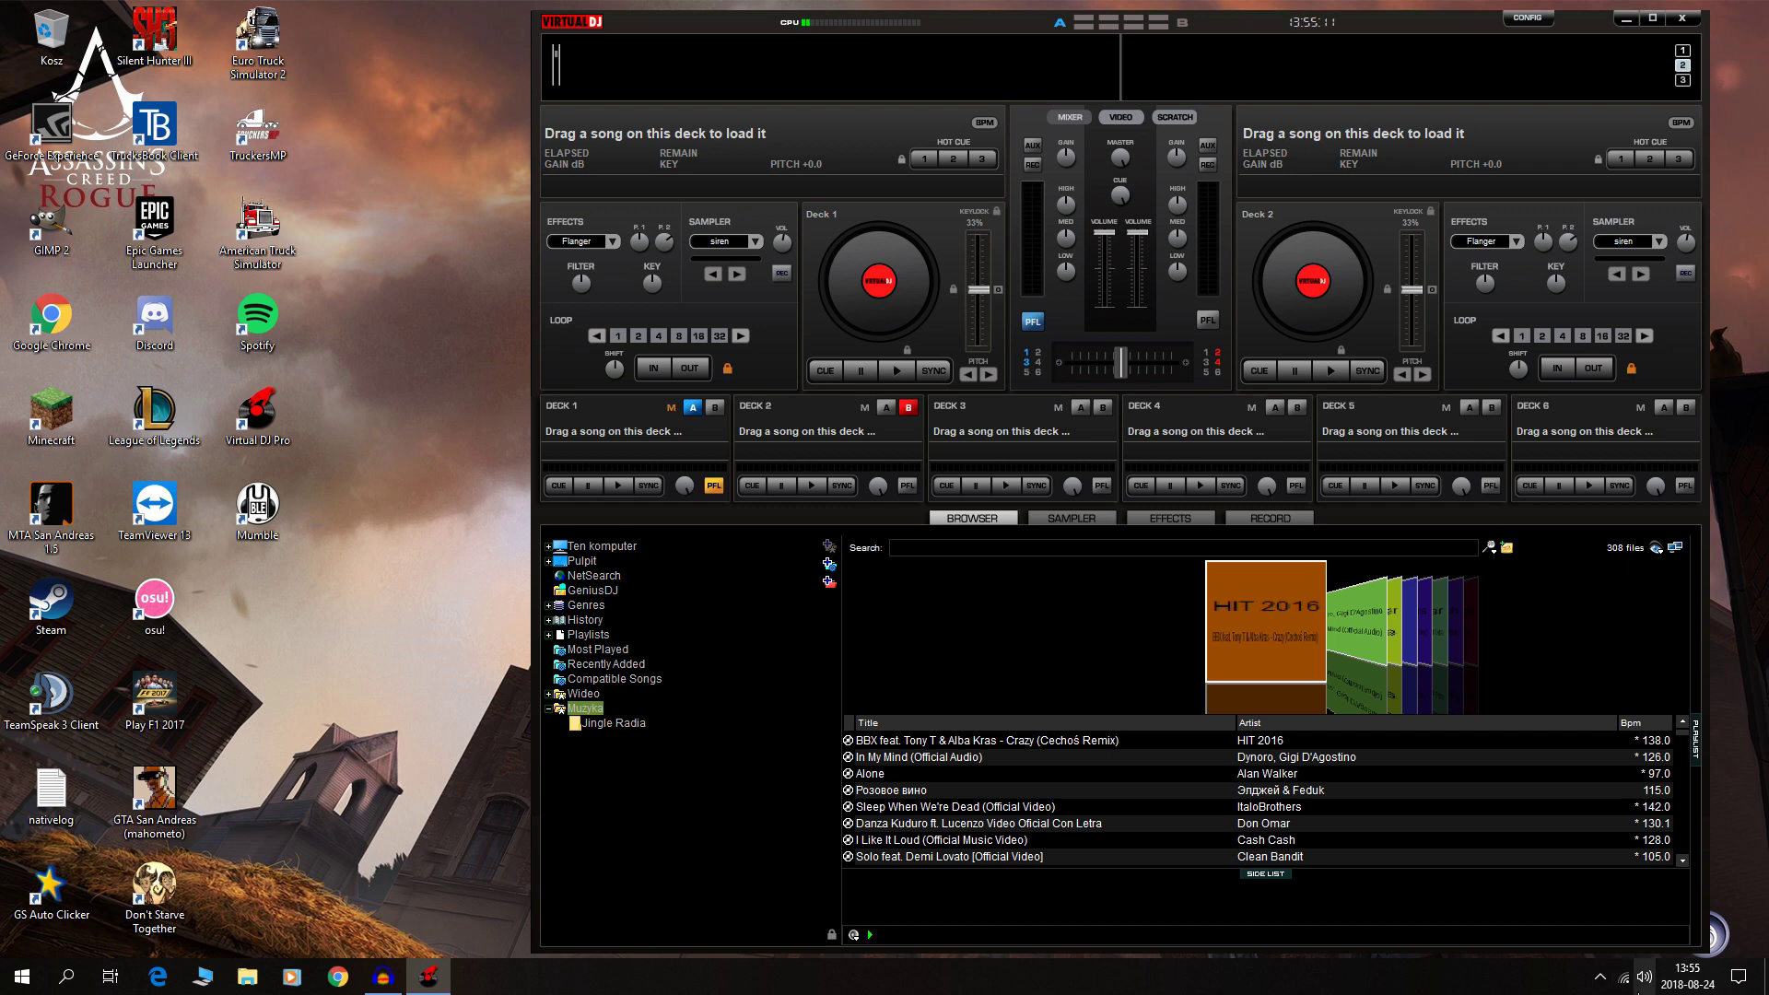
Step: Open the Windows sound settings and review the playback and recording device lists
right_click(1646, 983)
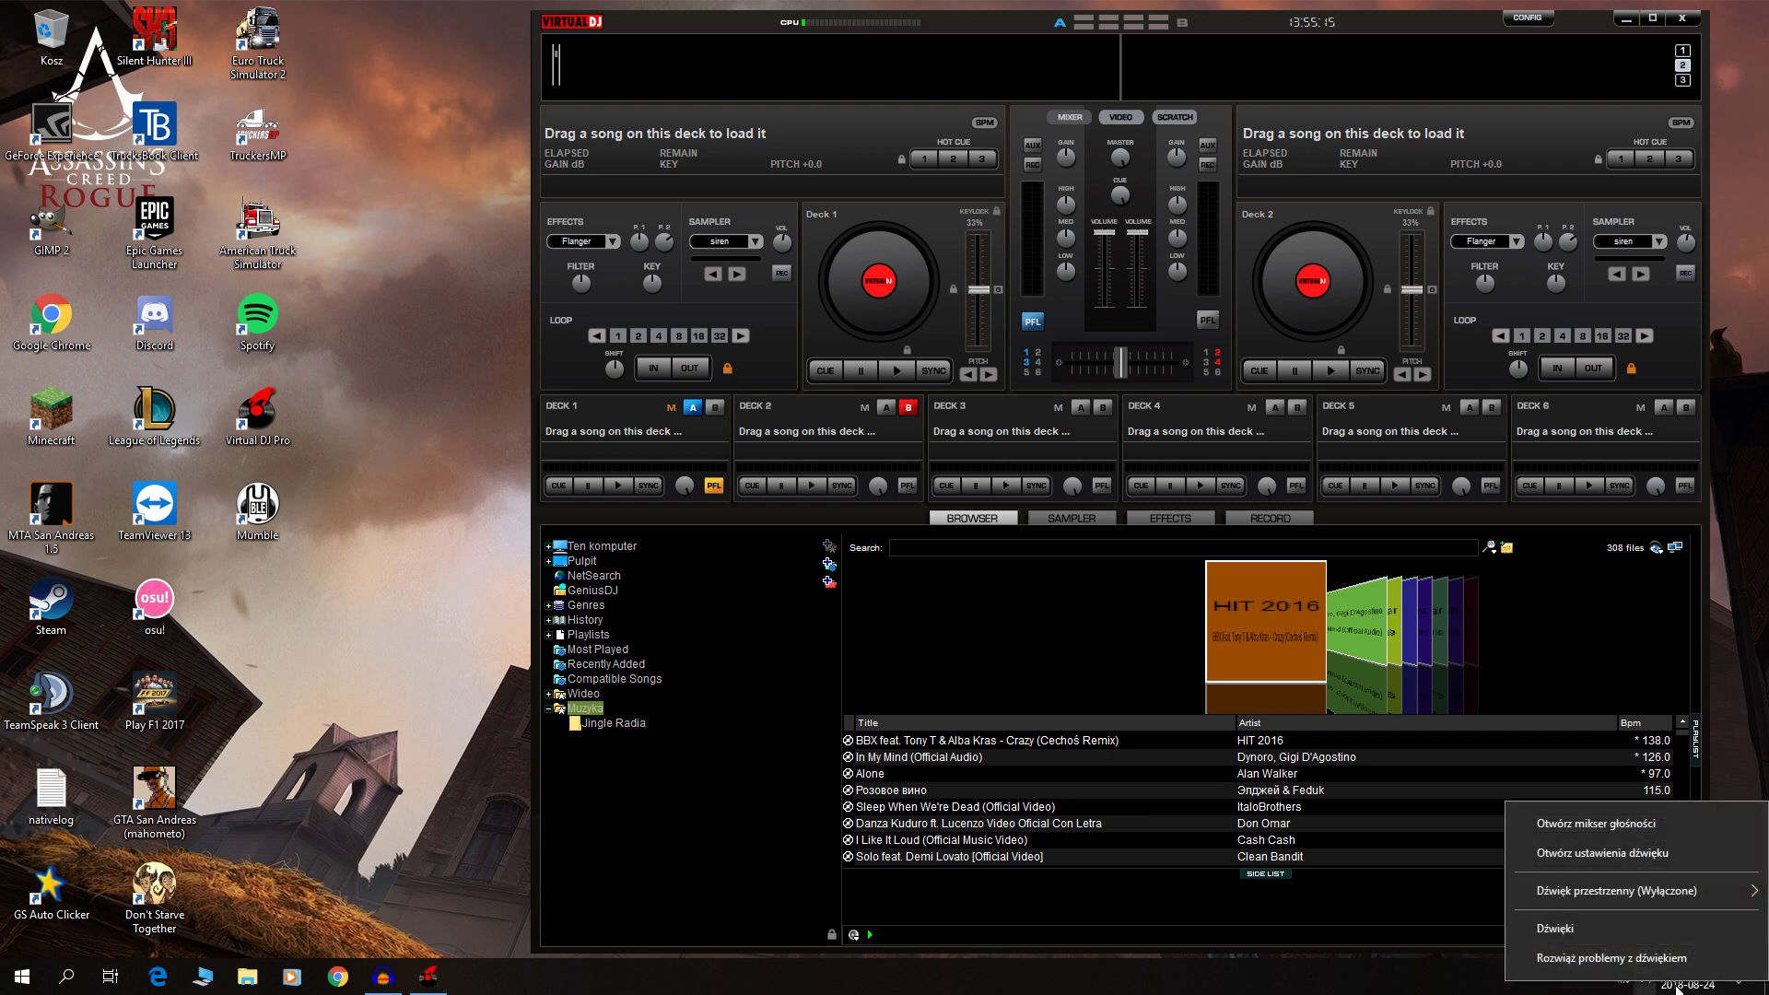
left_click(1608, 929)
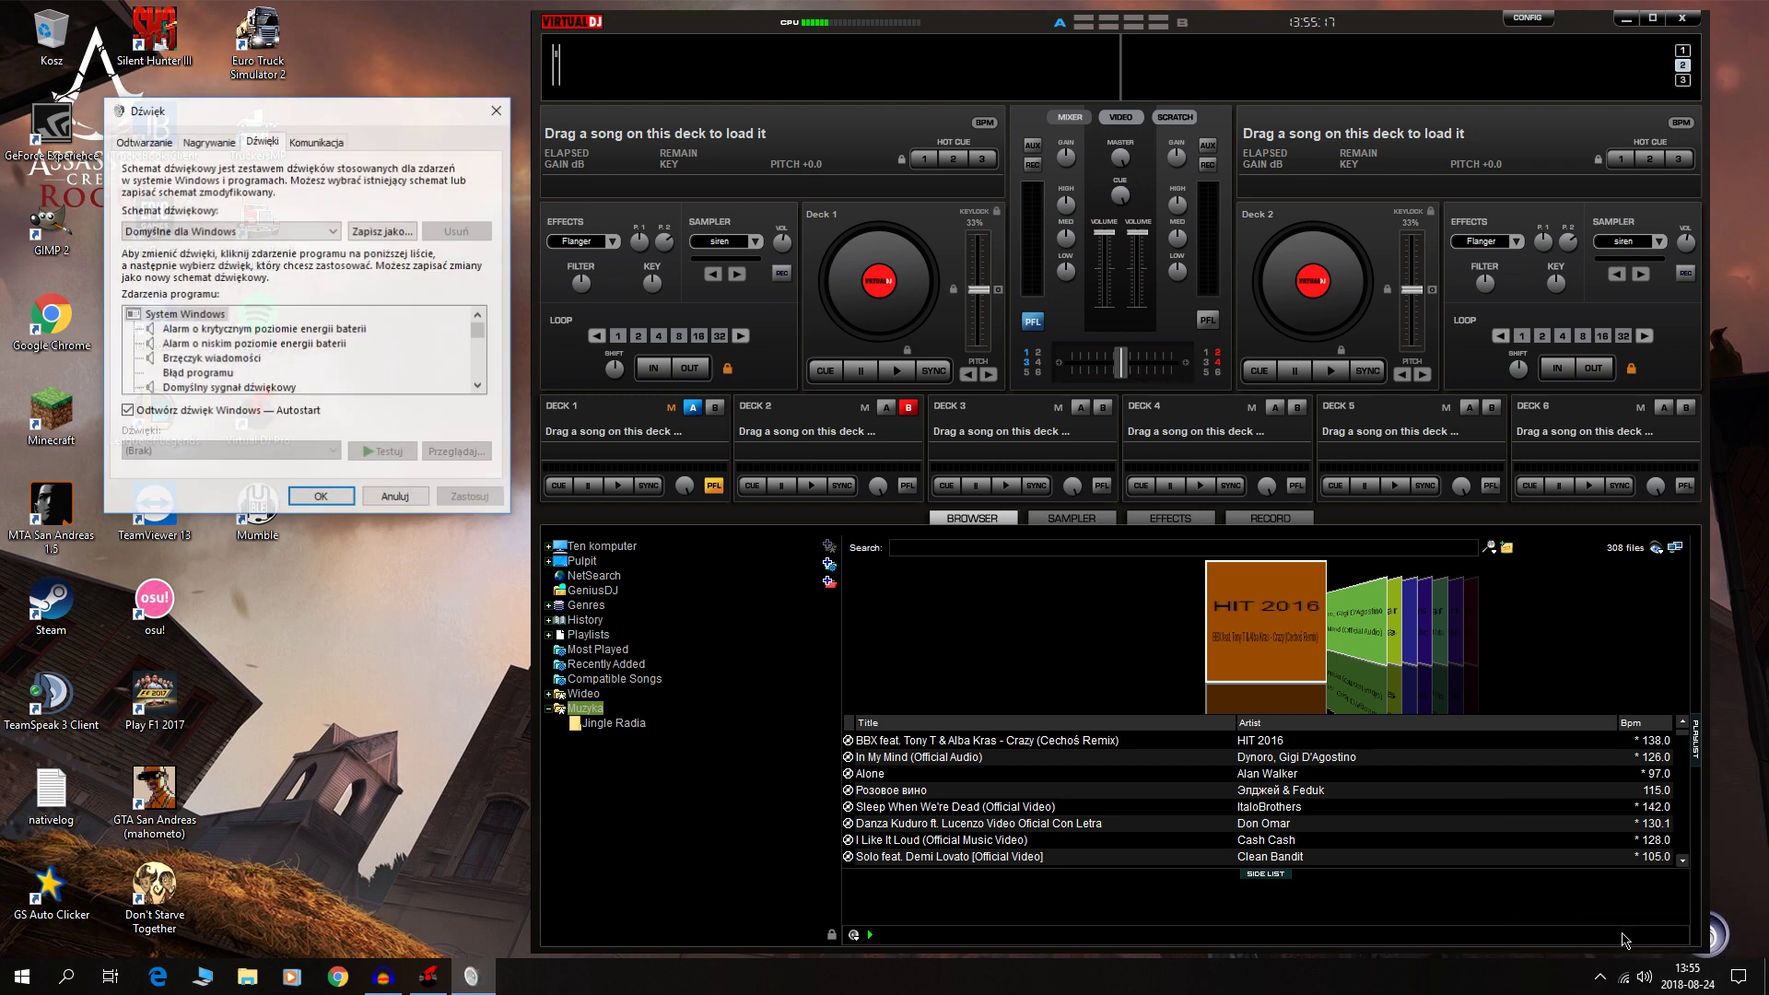
left_click(207, 141)
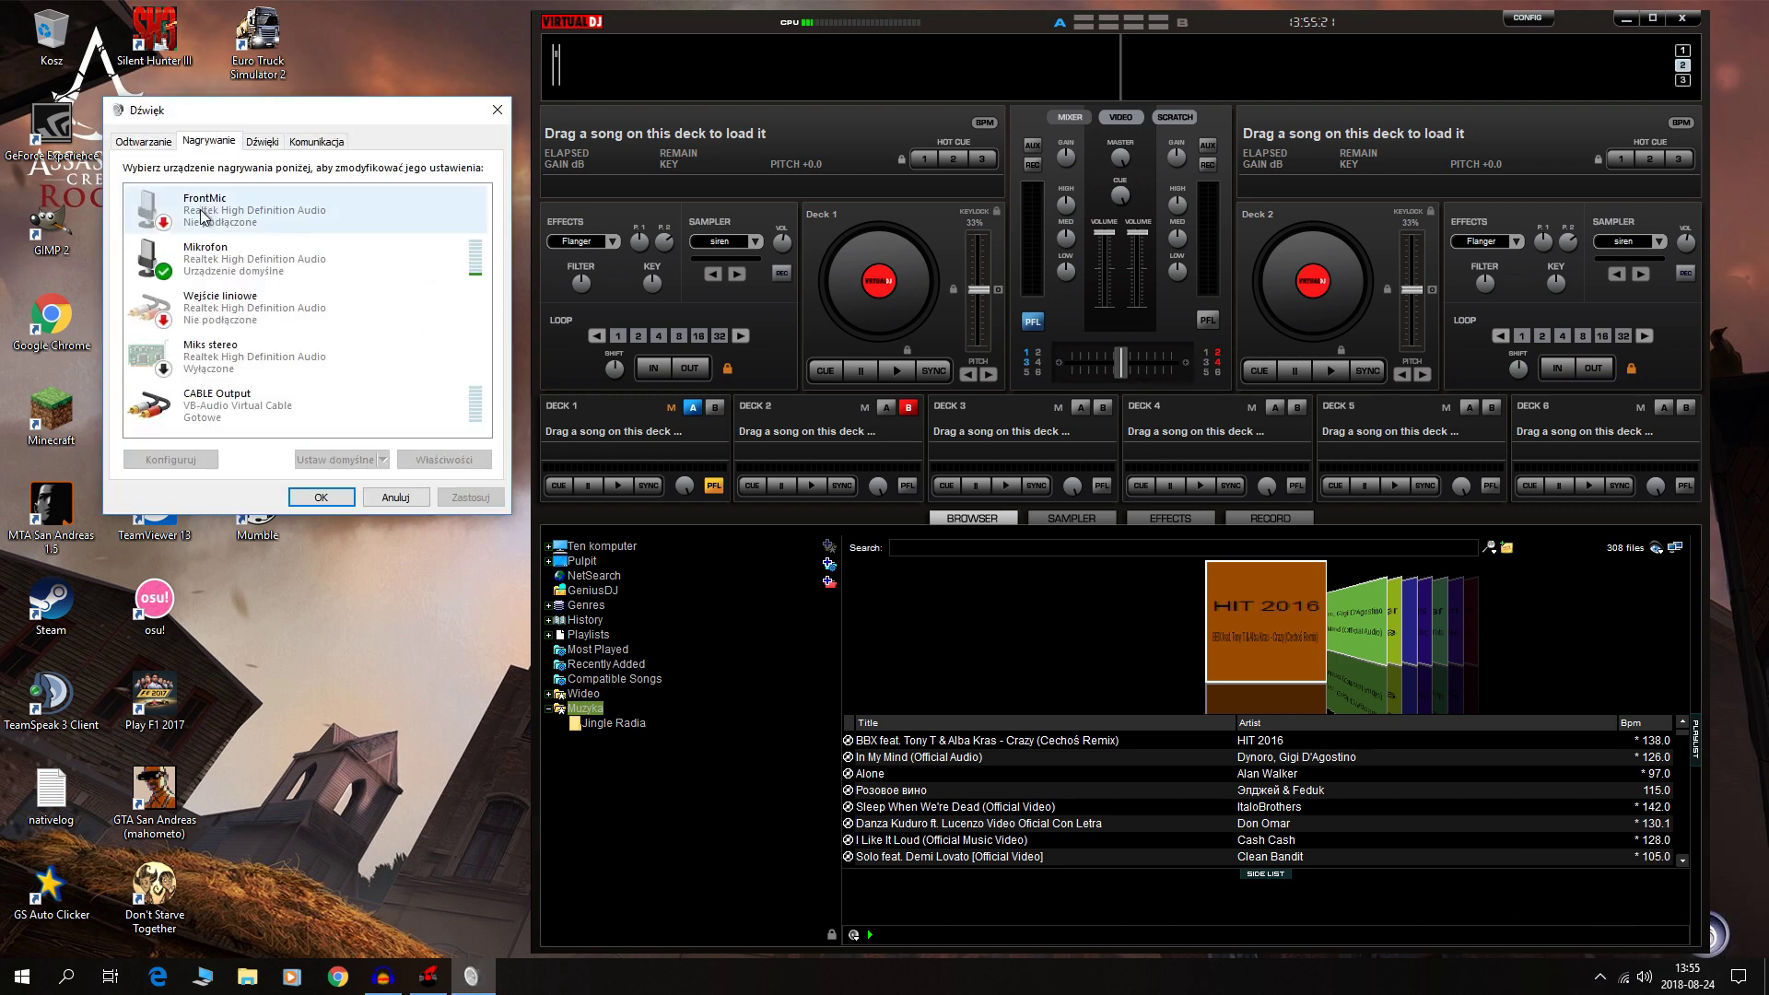
left_click(146, 142)
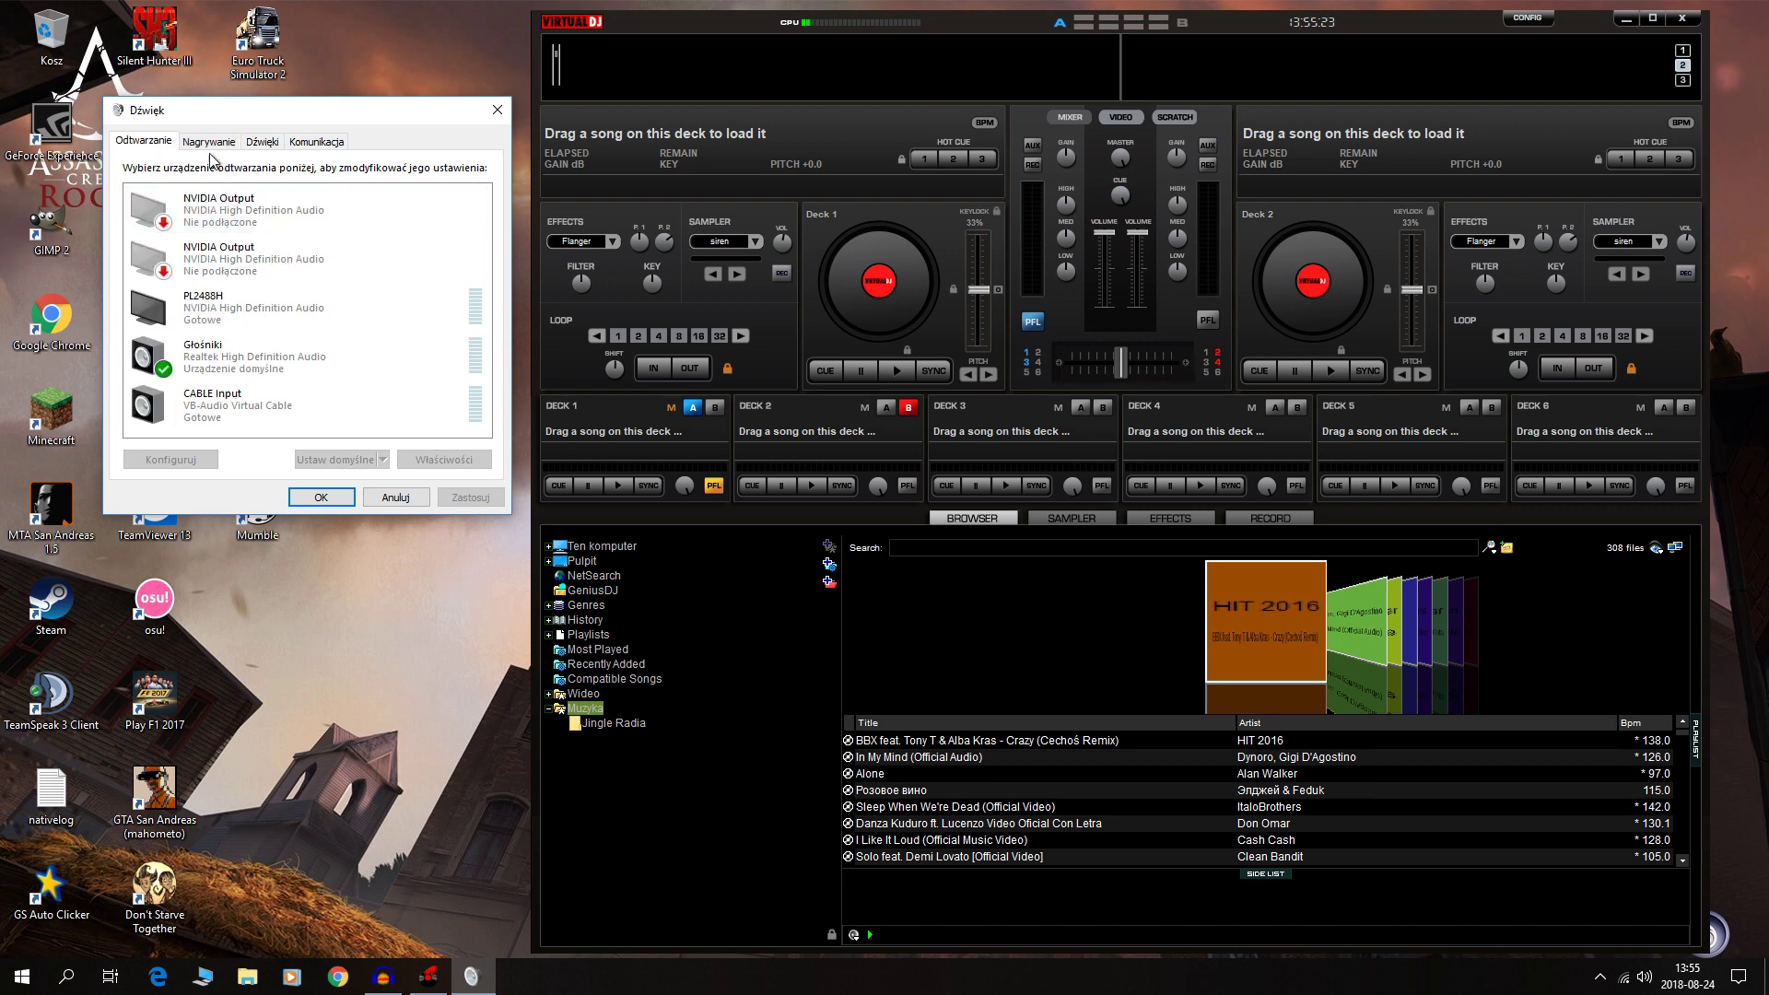
left_click(209, 142)
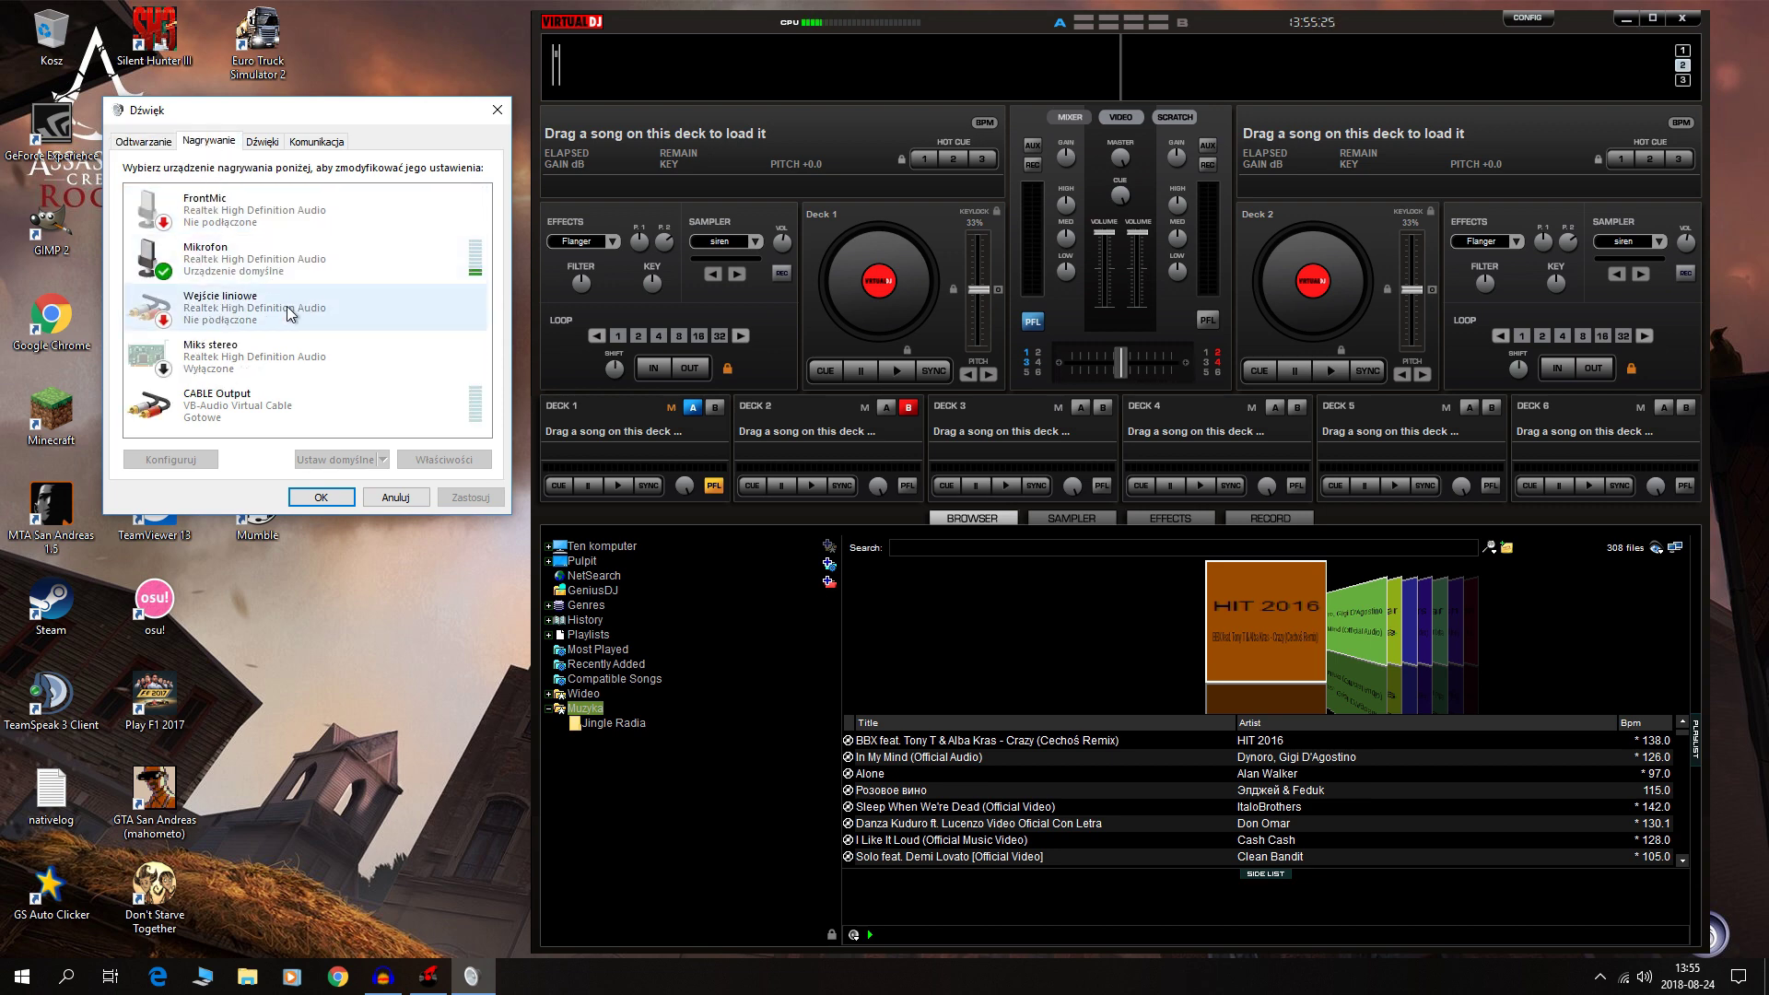
Step: Inspect the listening settings of the CABLE Output recording device and close the sound settings without saving changes
left_click(257, 412)
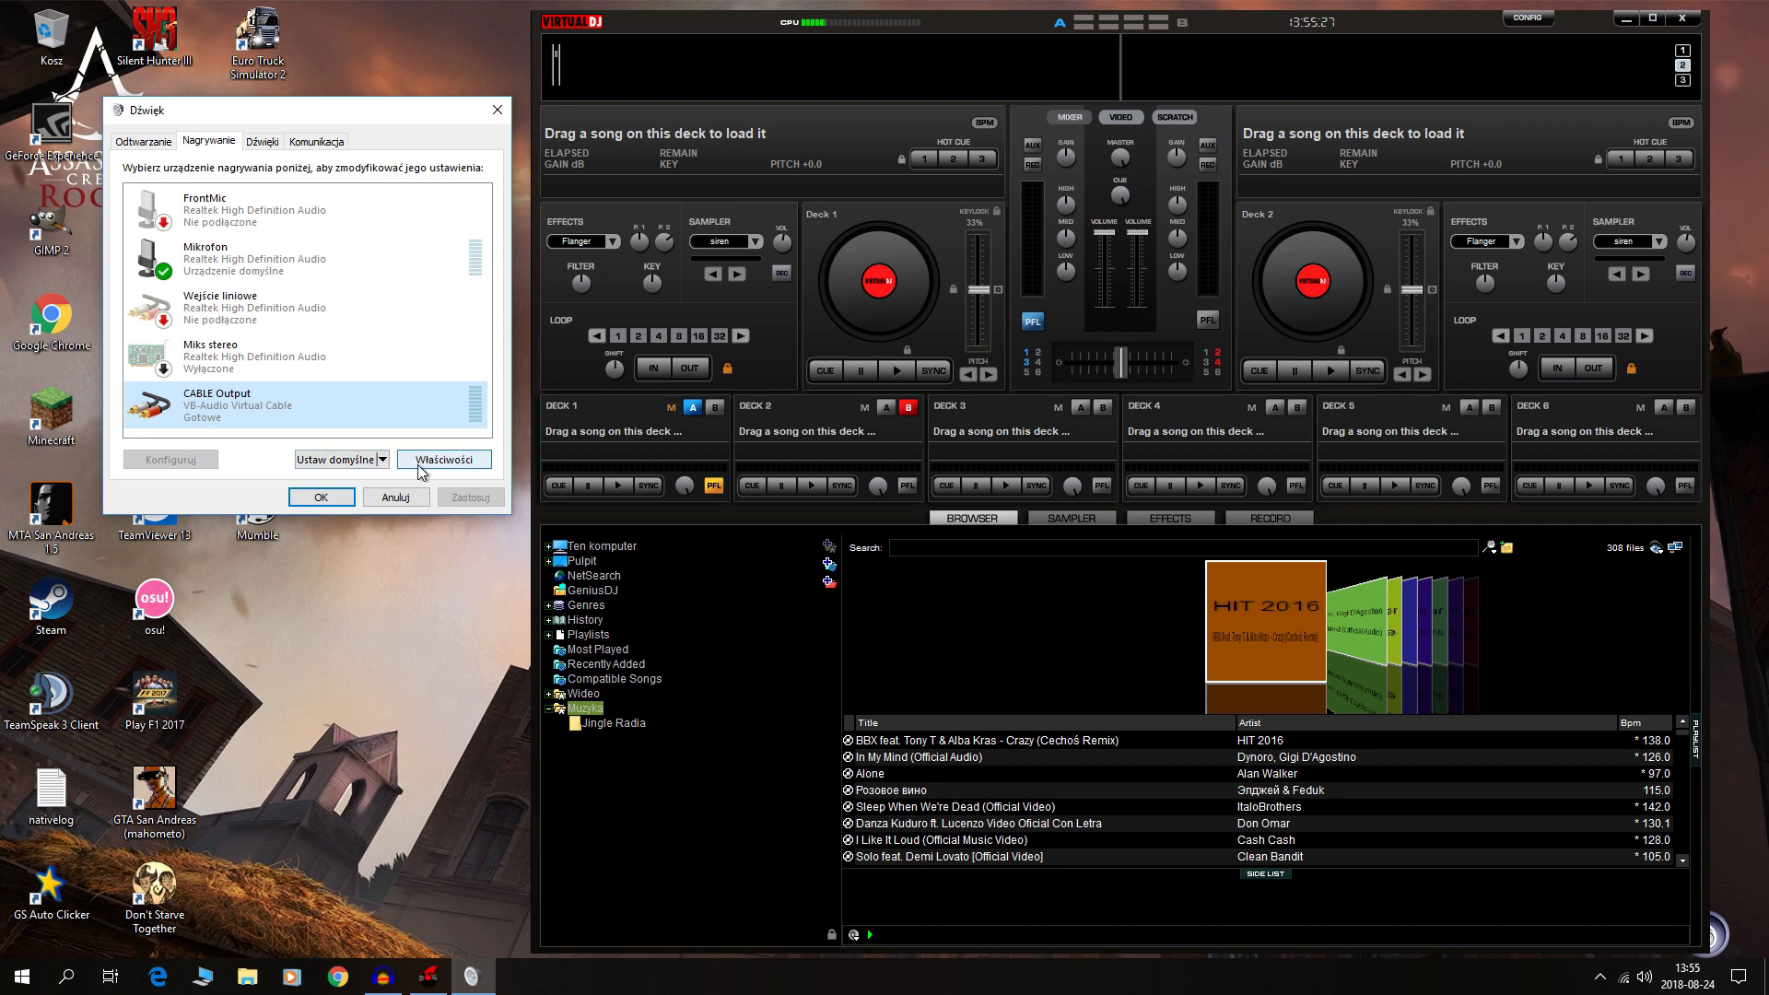
left_click(421, 465)
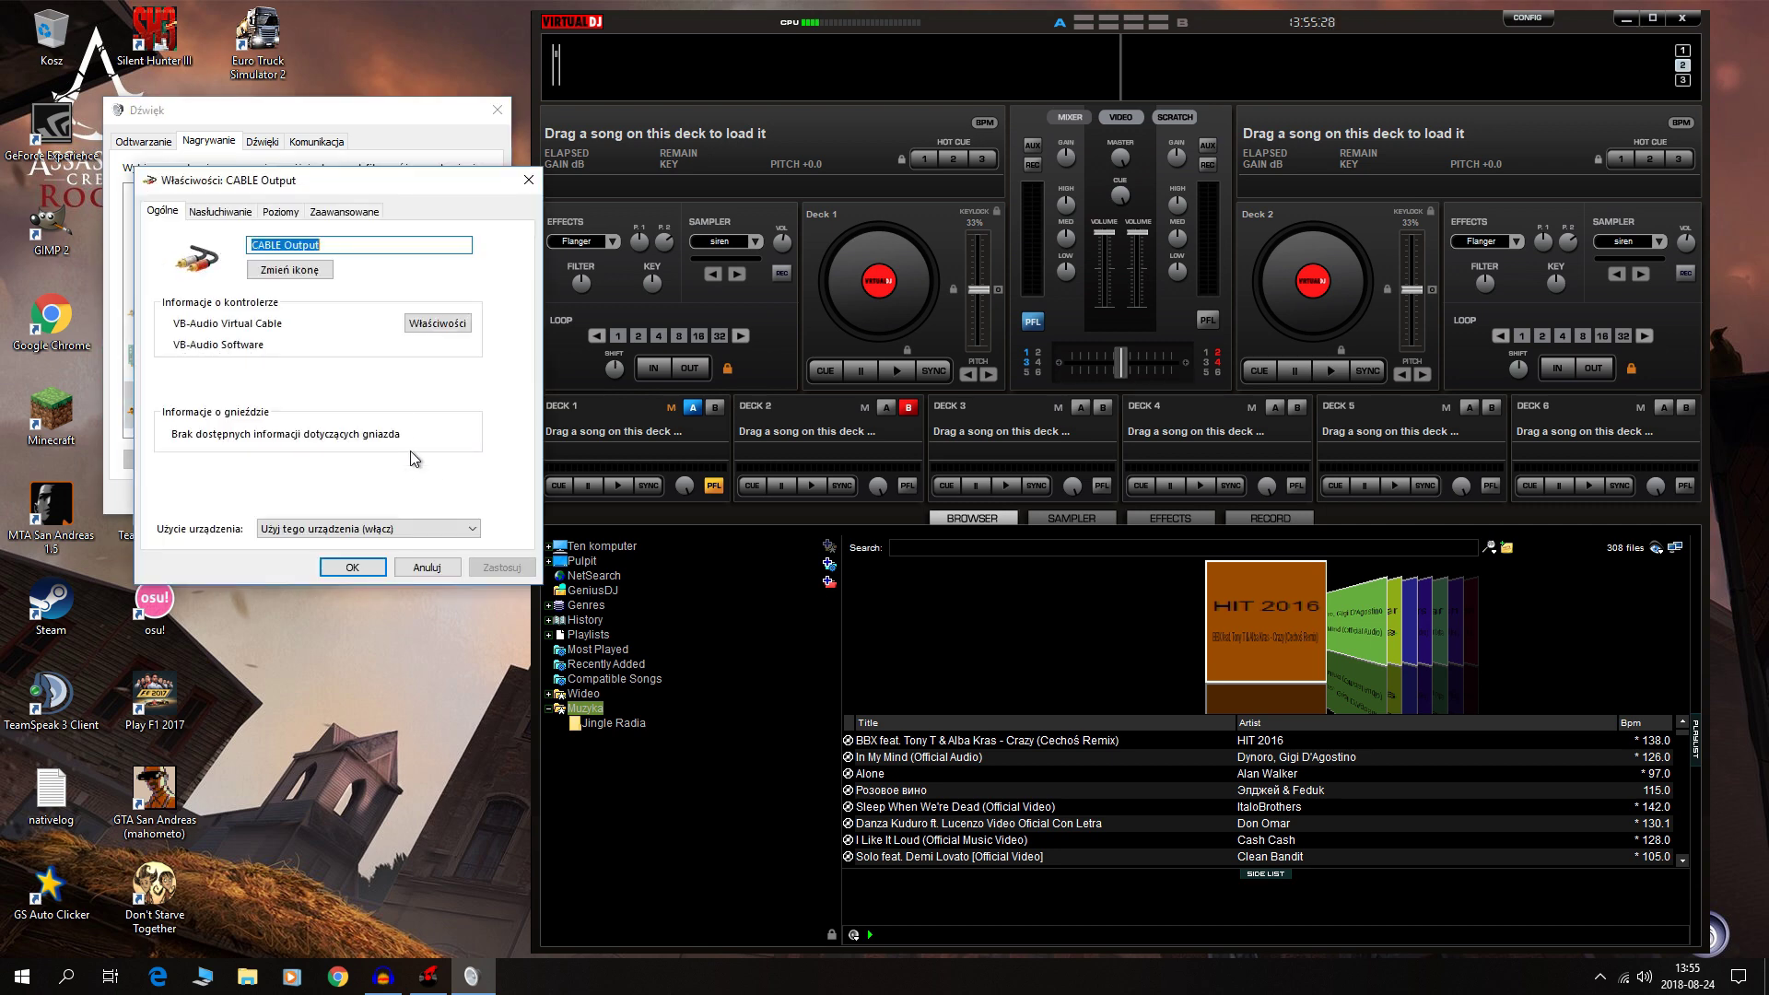
left_click(220, 212)
left_click(193, 346)
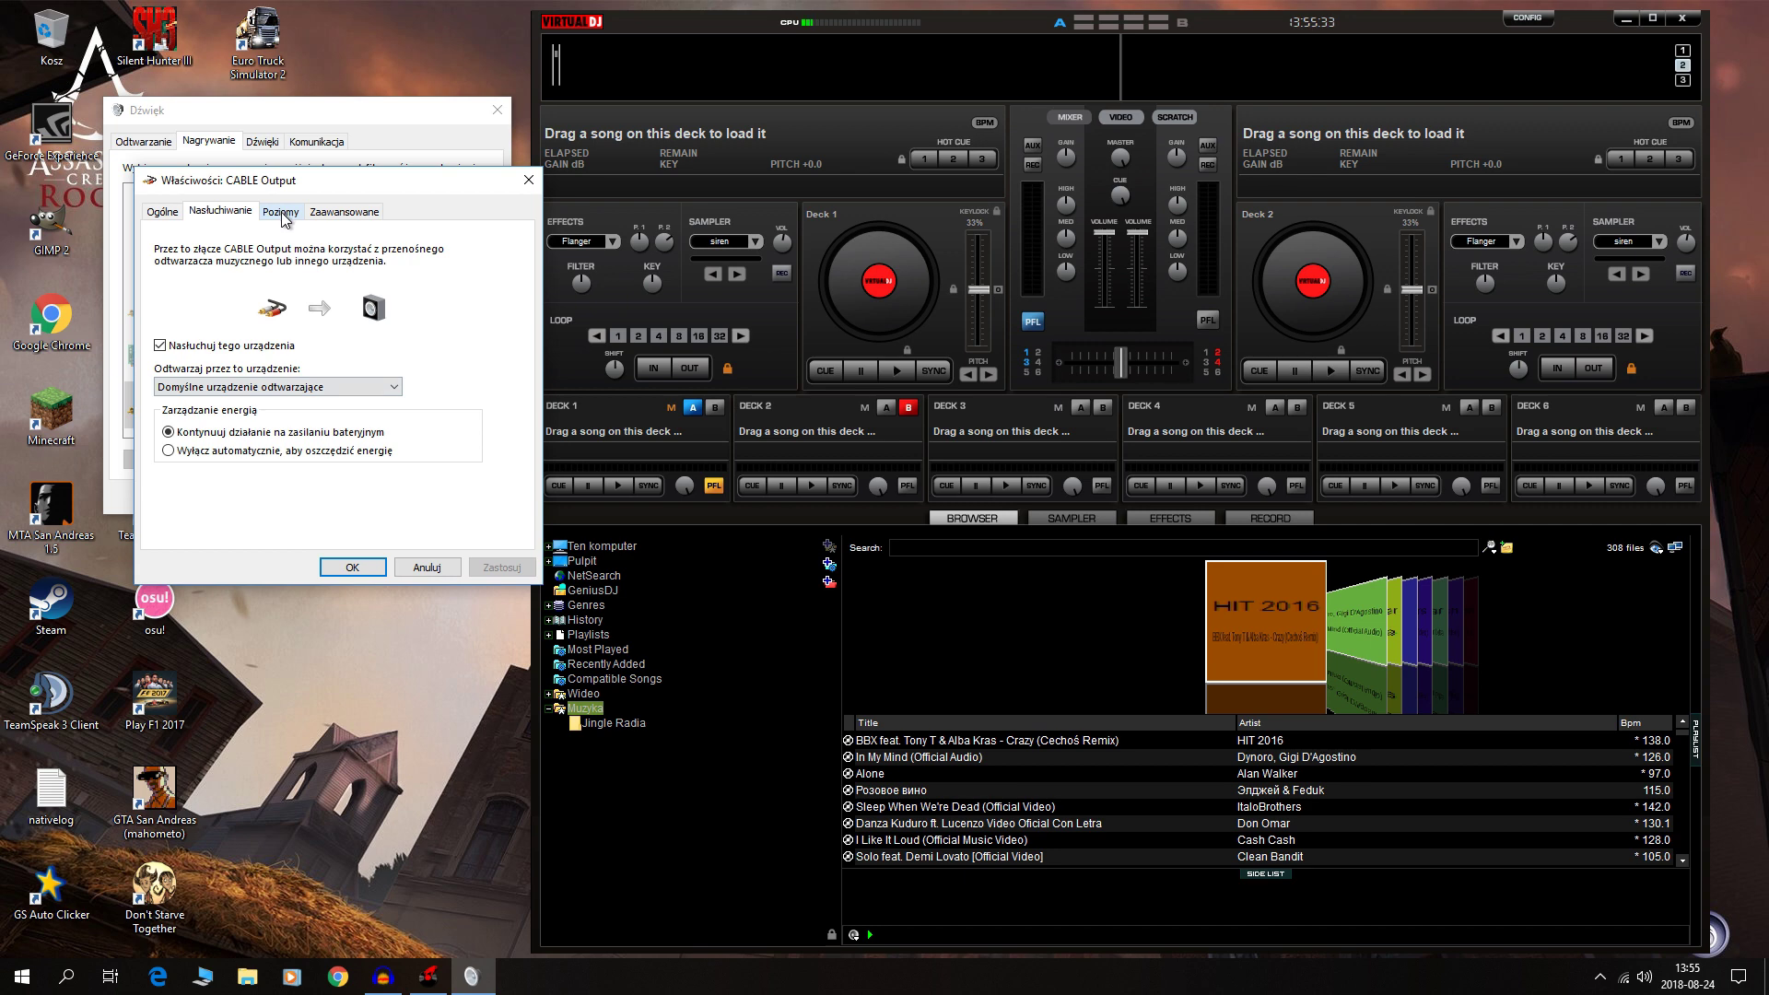
left_click(409, 562)
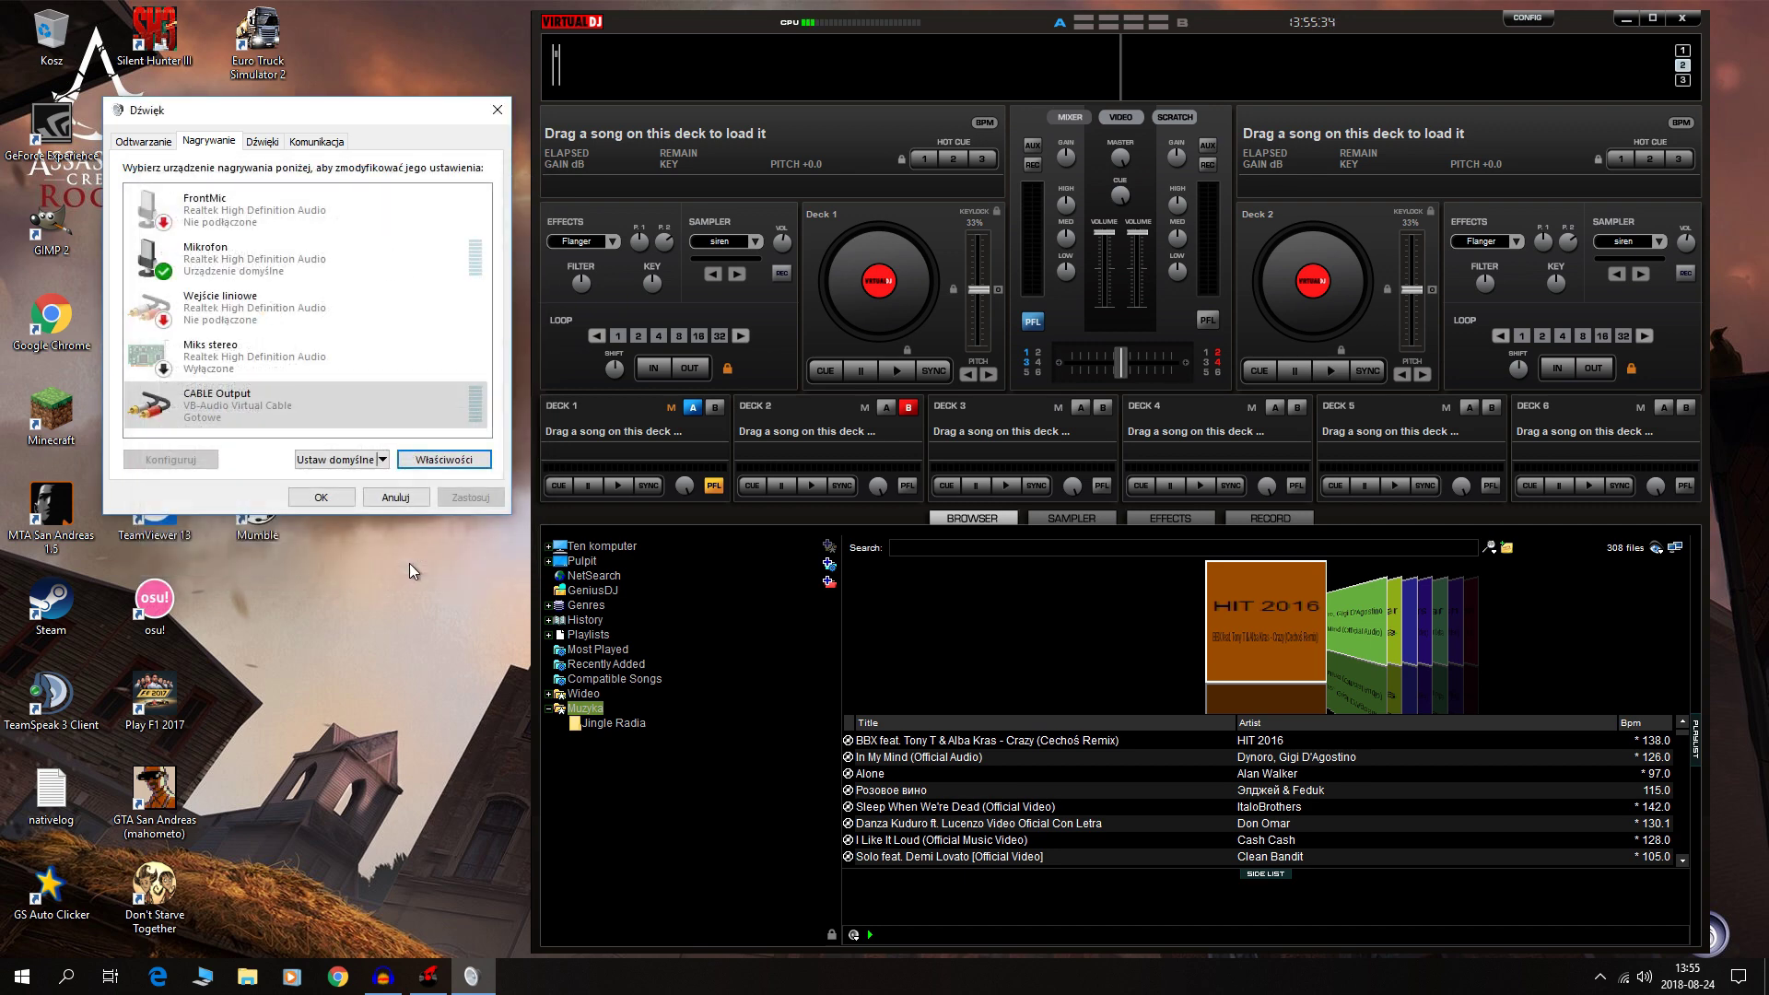
left_click(395, 498)
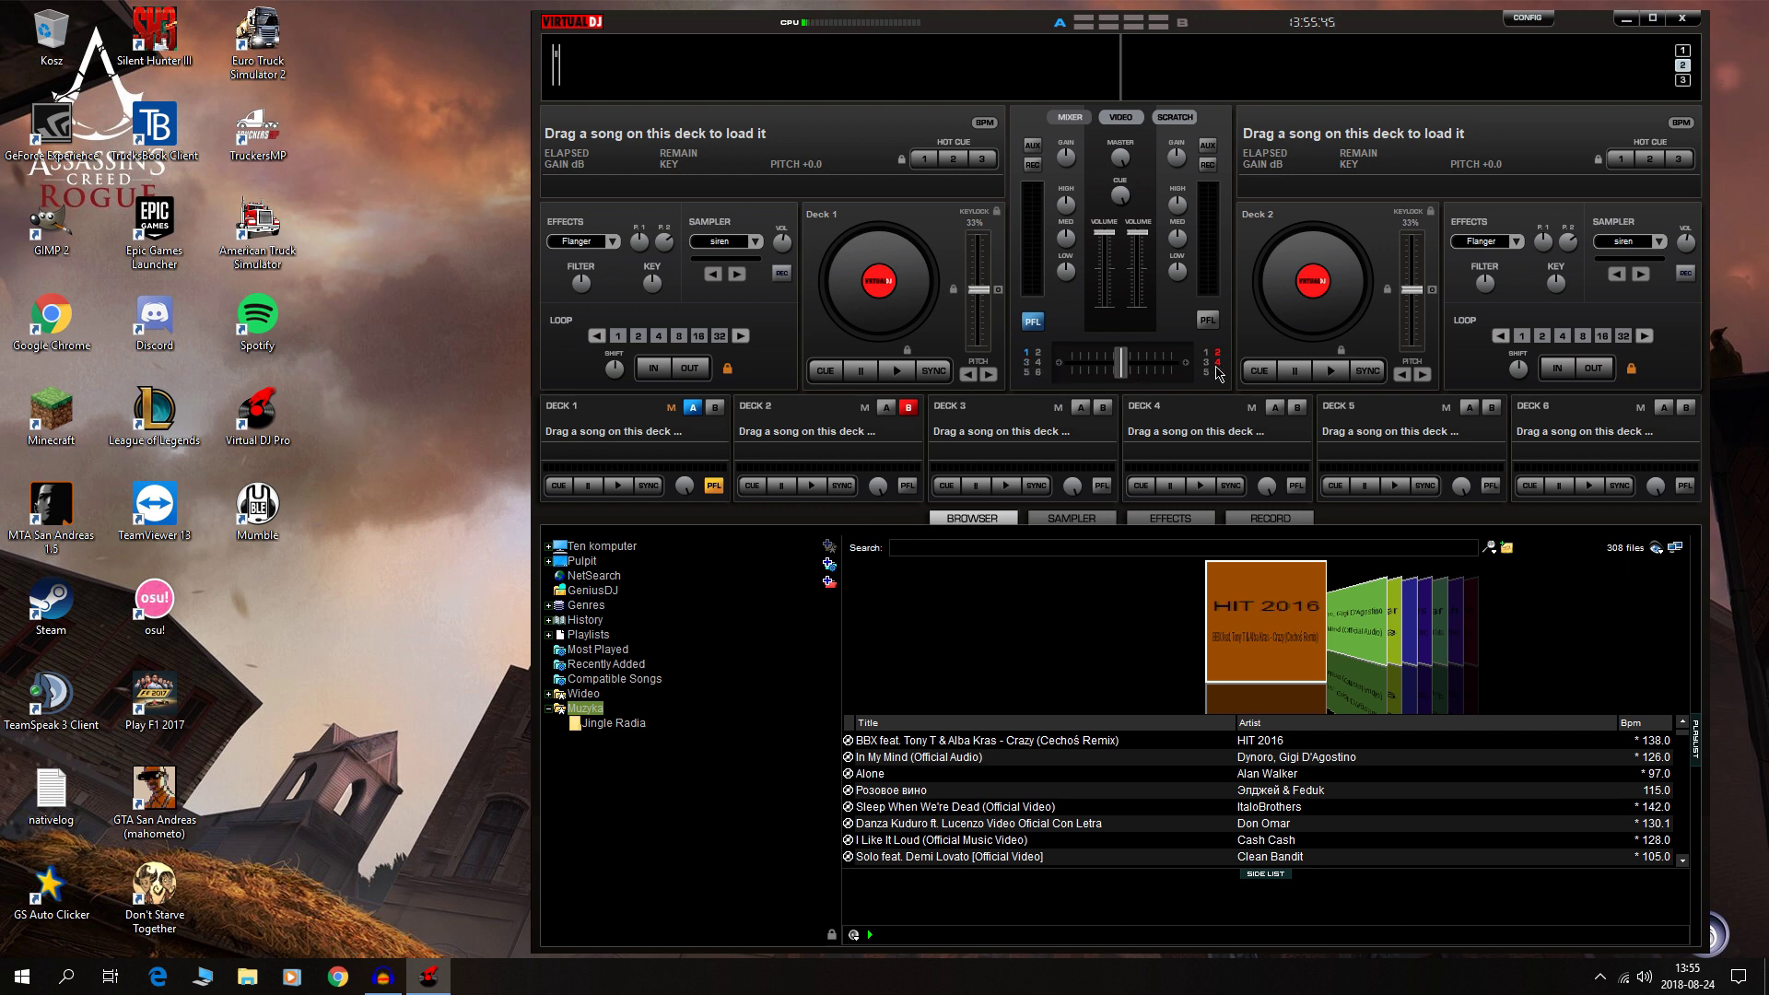
Step: Move the crossfader almost fully to the deck 1 side
left_click_drag(1121, 366, 1071, 367)
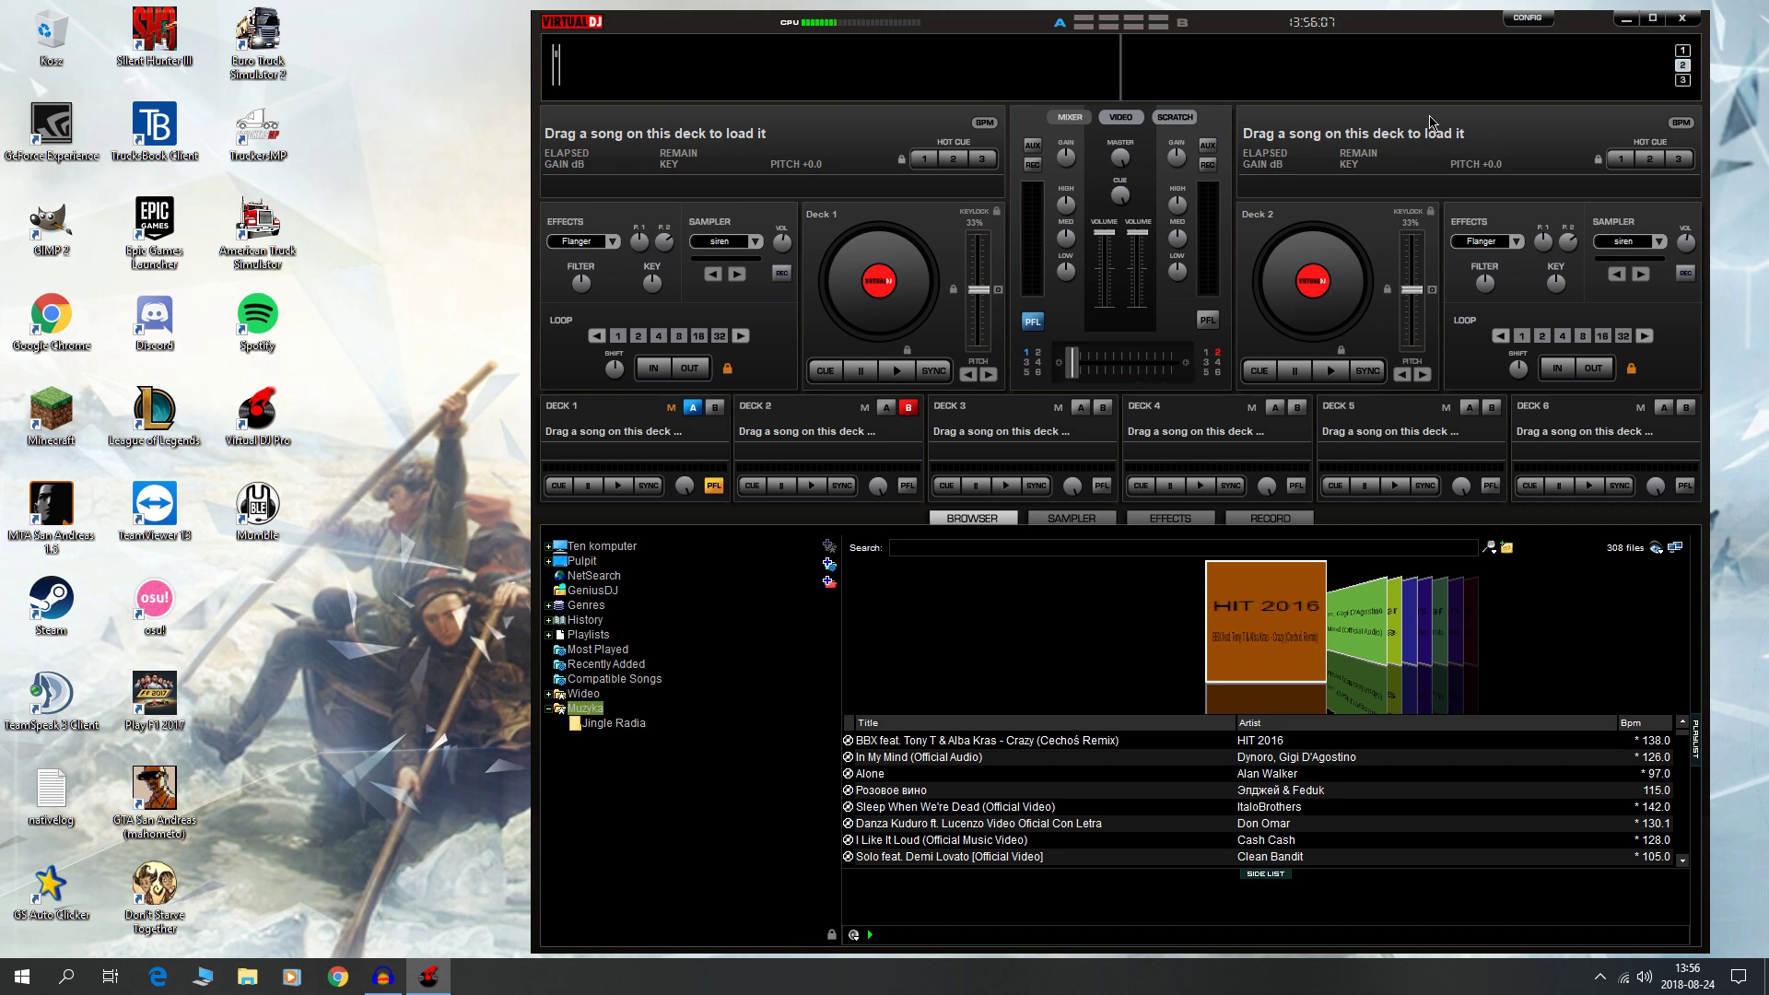
Step: Review the VirtualDJ sound setup and keep Advanced Config as the outputs option
left_click(1525, 19)
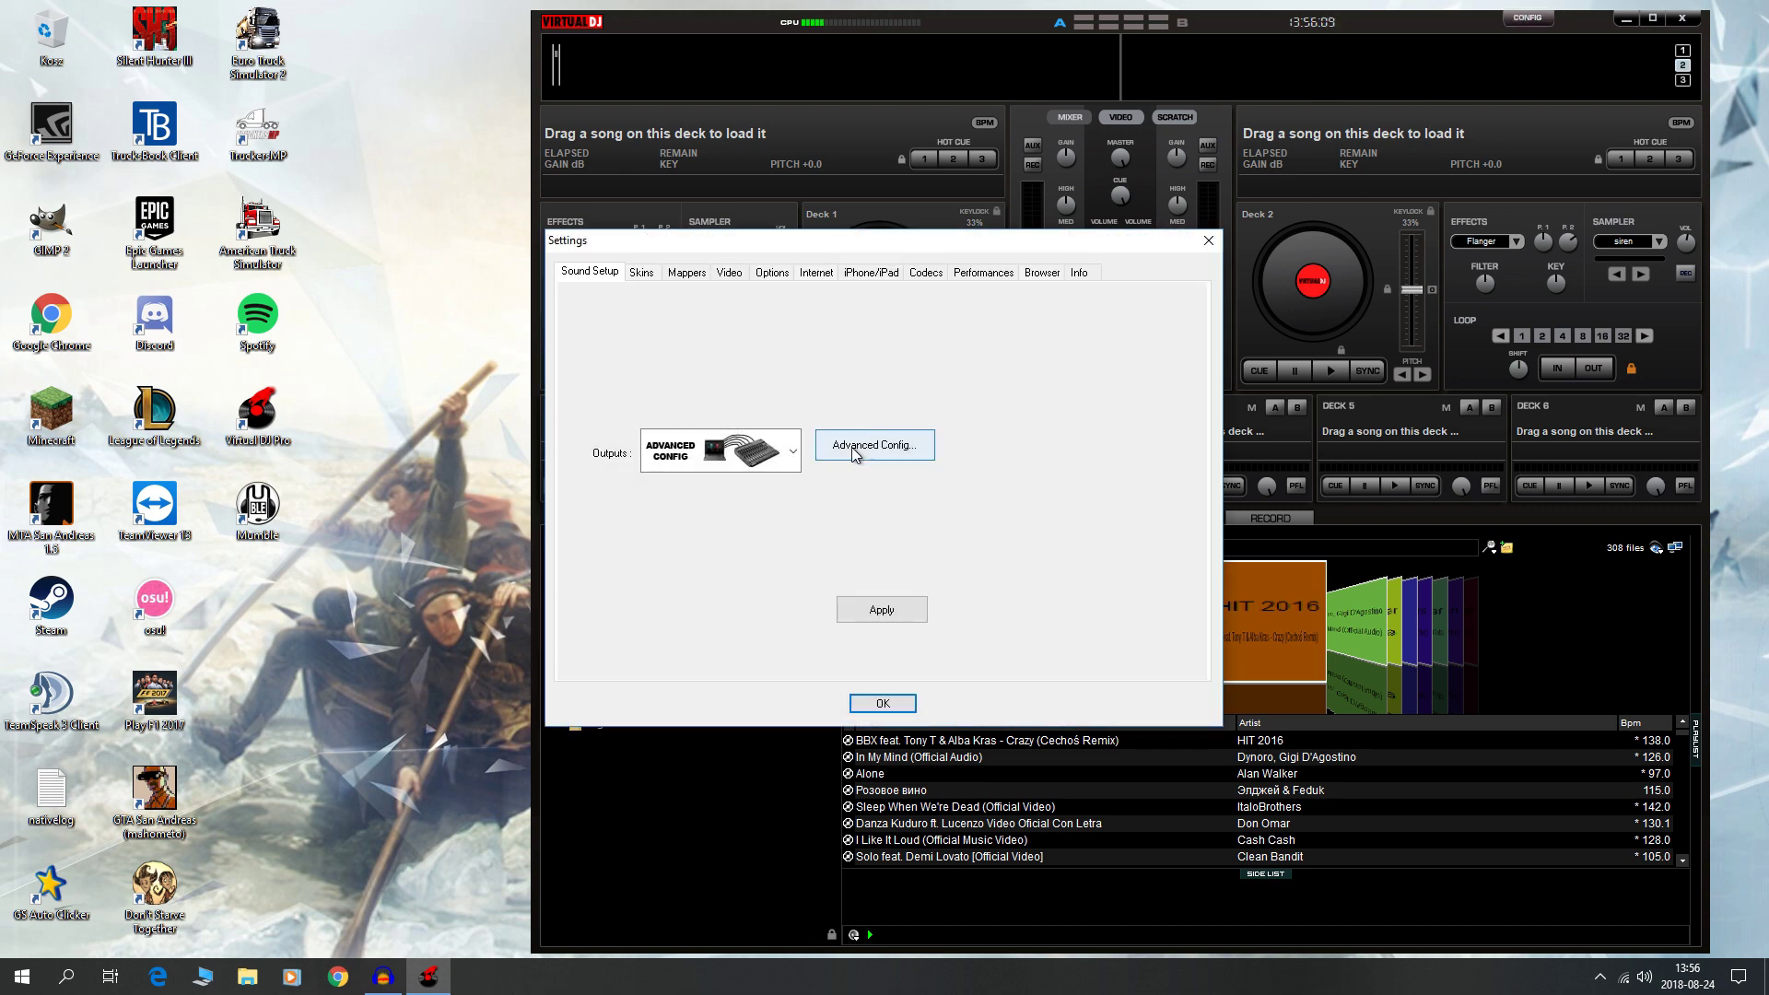
left_click(857, 447)
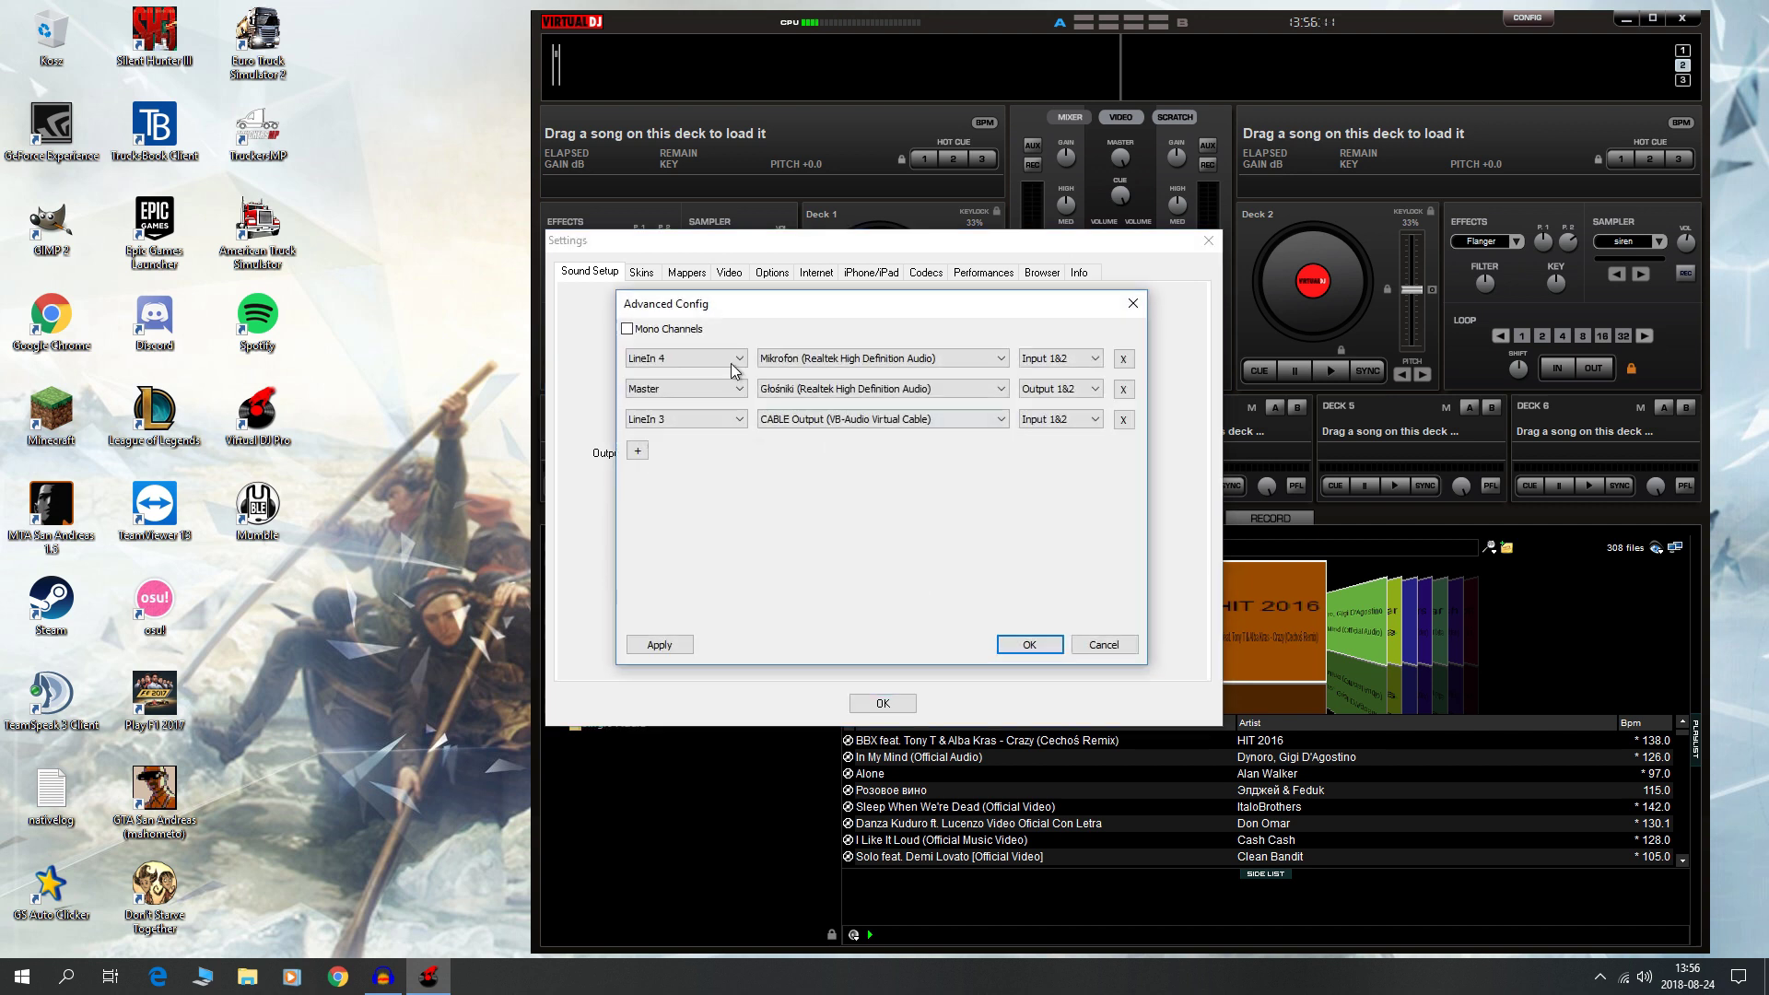
left_click(1103, 644)
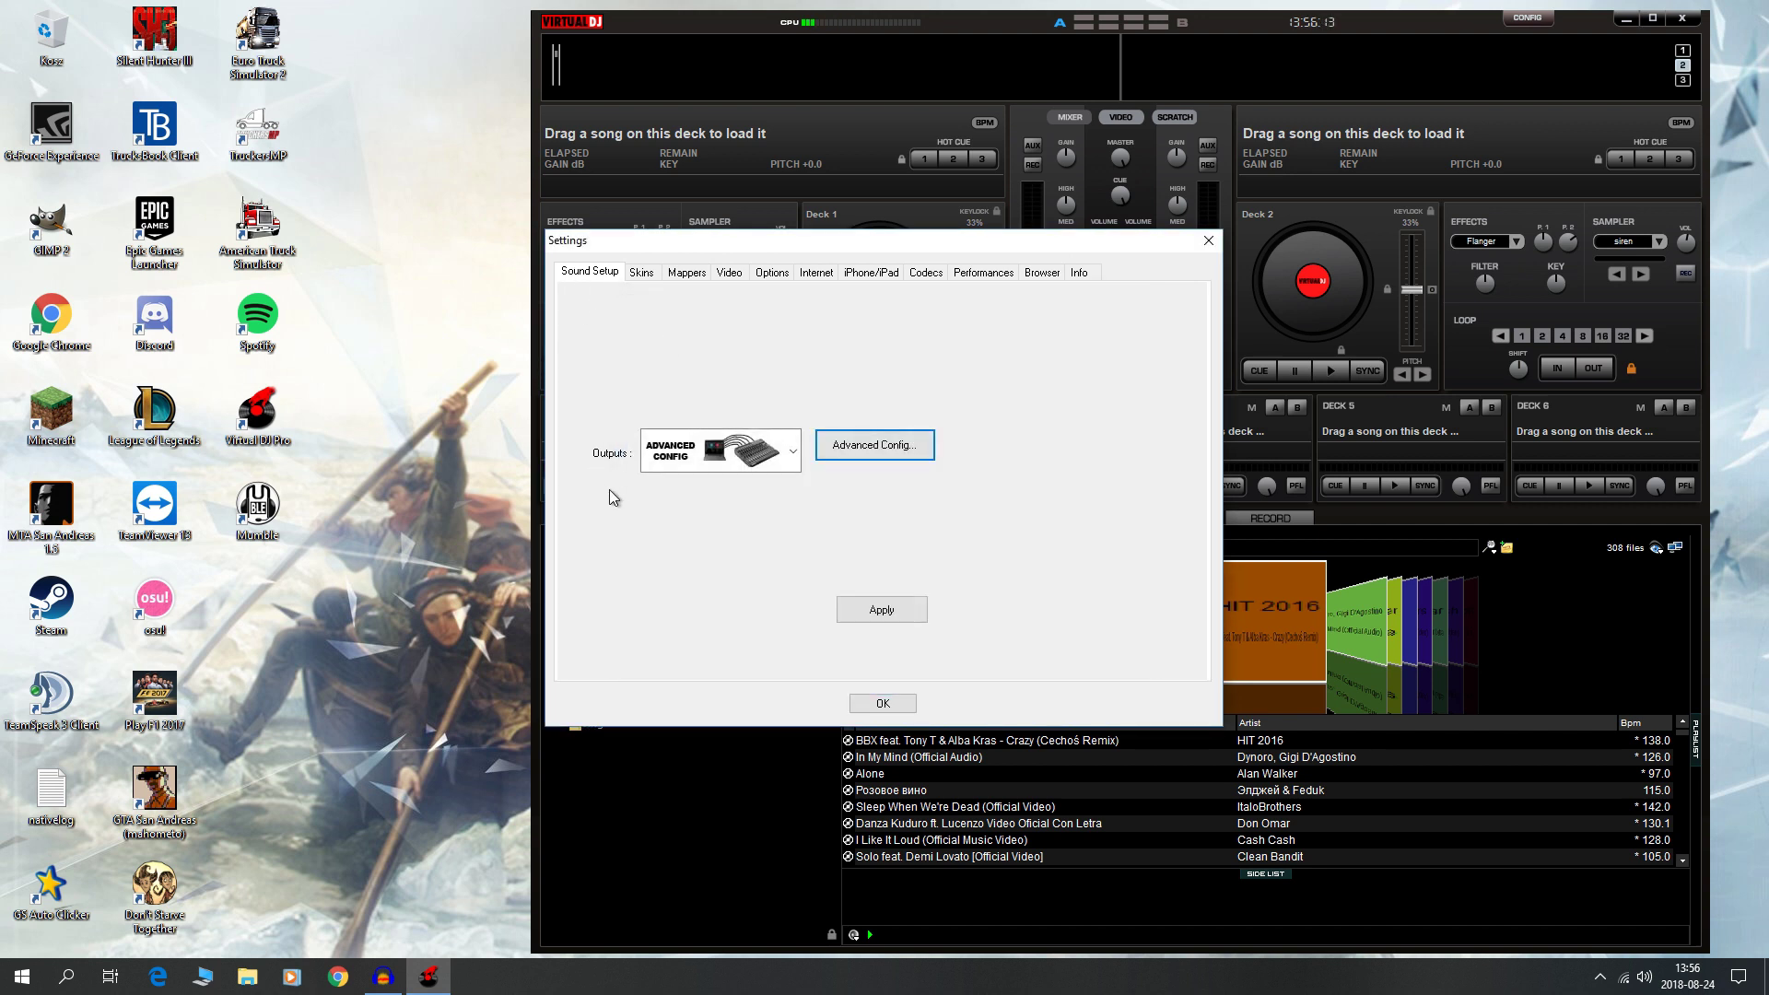
left_click(714, 460)
left_click(689, 650)
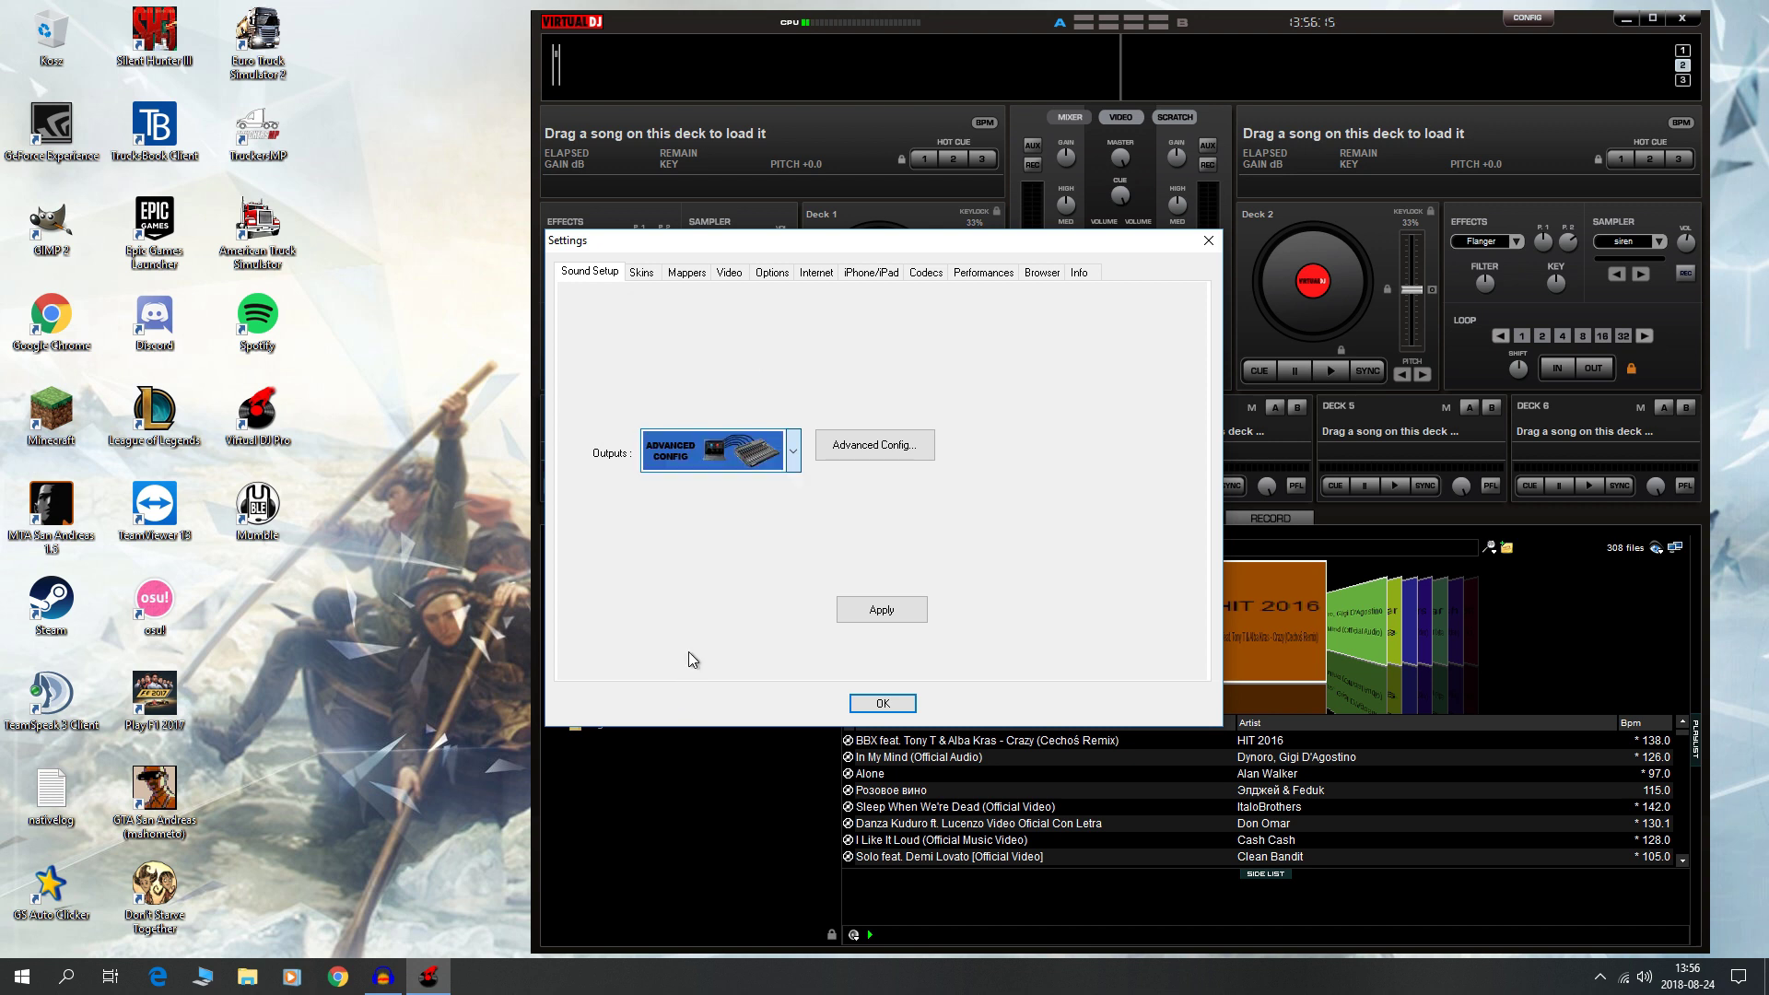
Step: Examine the advanced audio routing of LineIn 4 to the Realtek microphone and LineIn 3 to CABLE Output
left_click(883, 456)
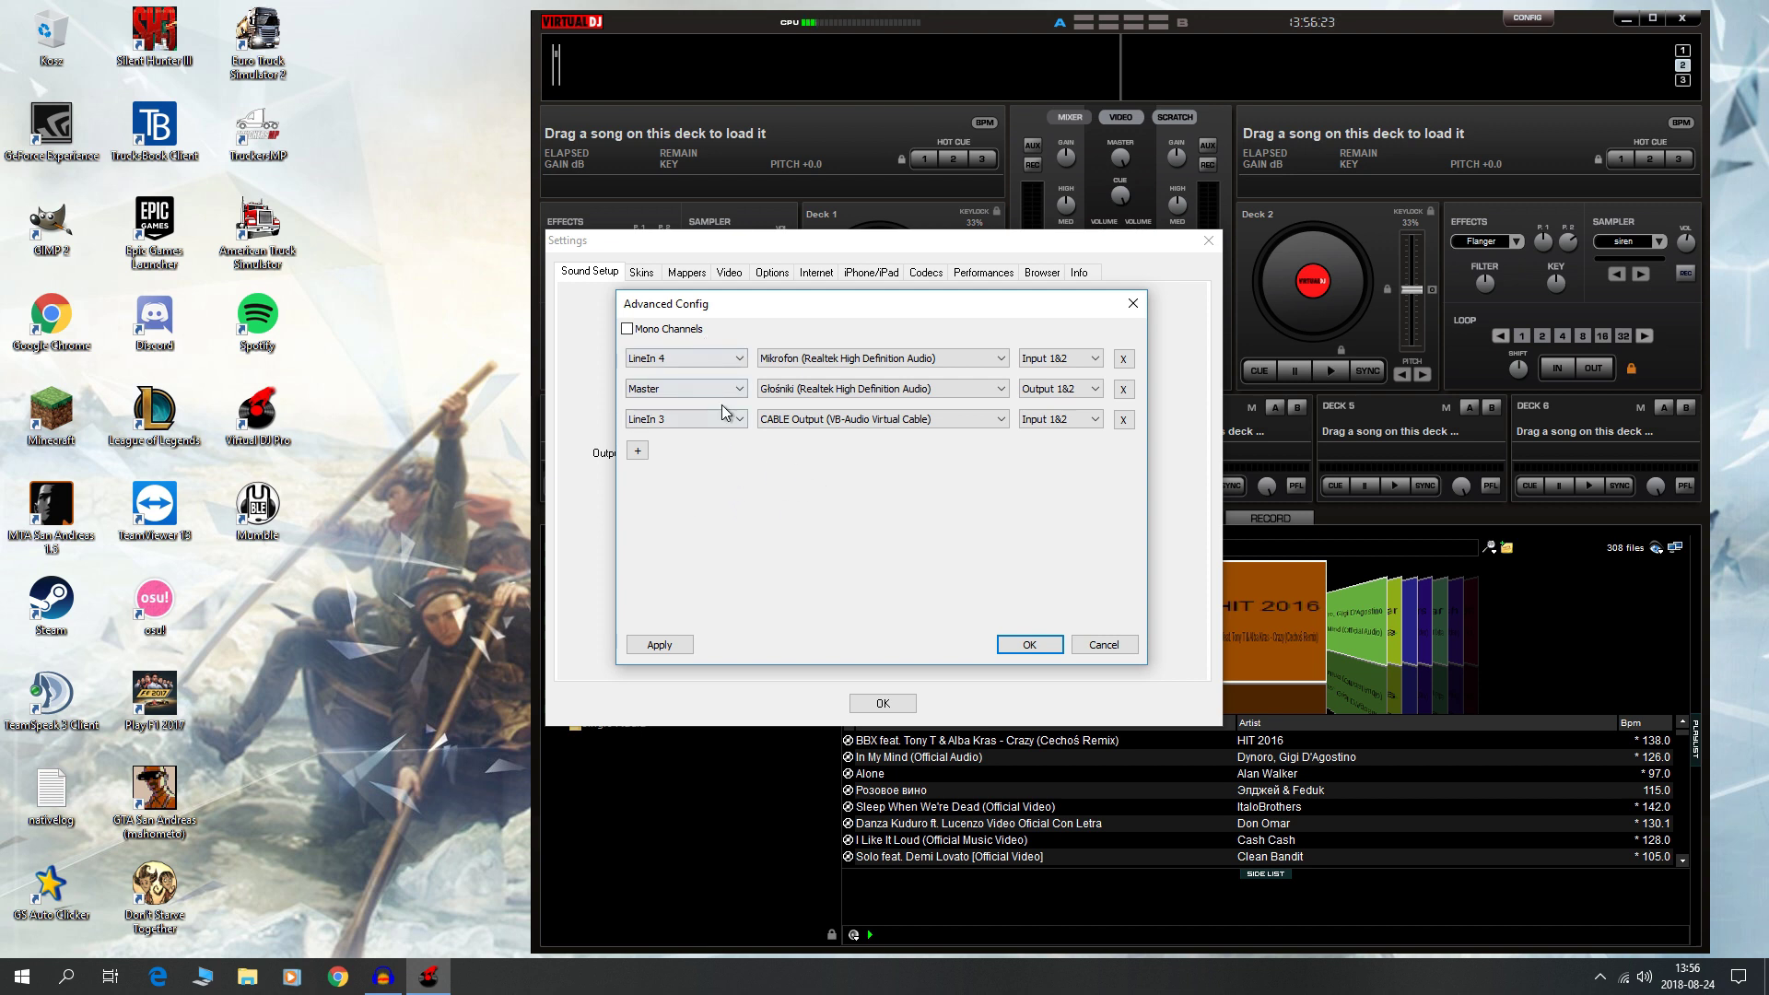
left_click(710, 358)
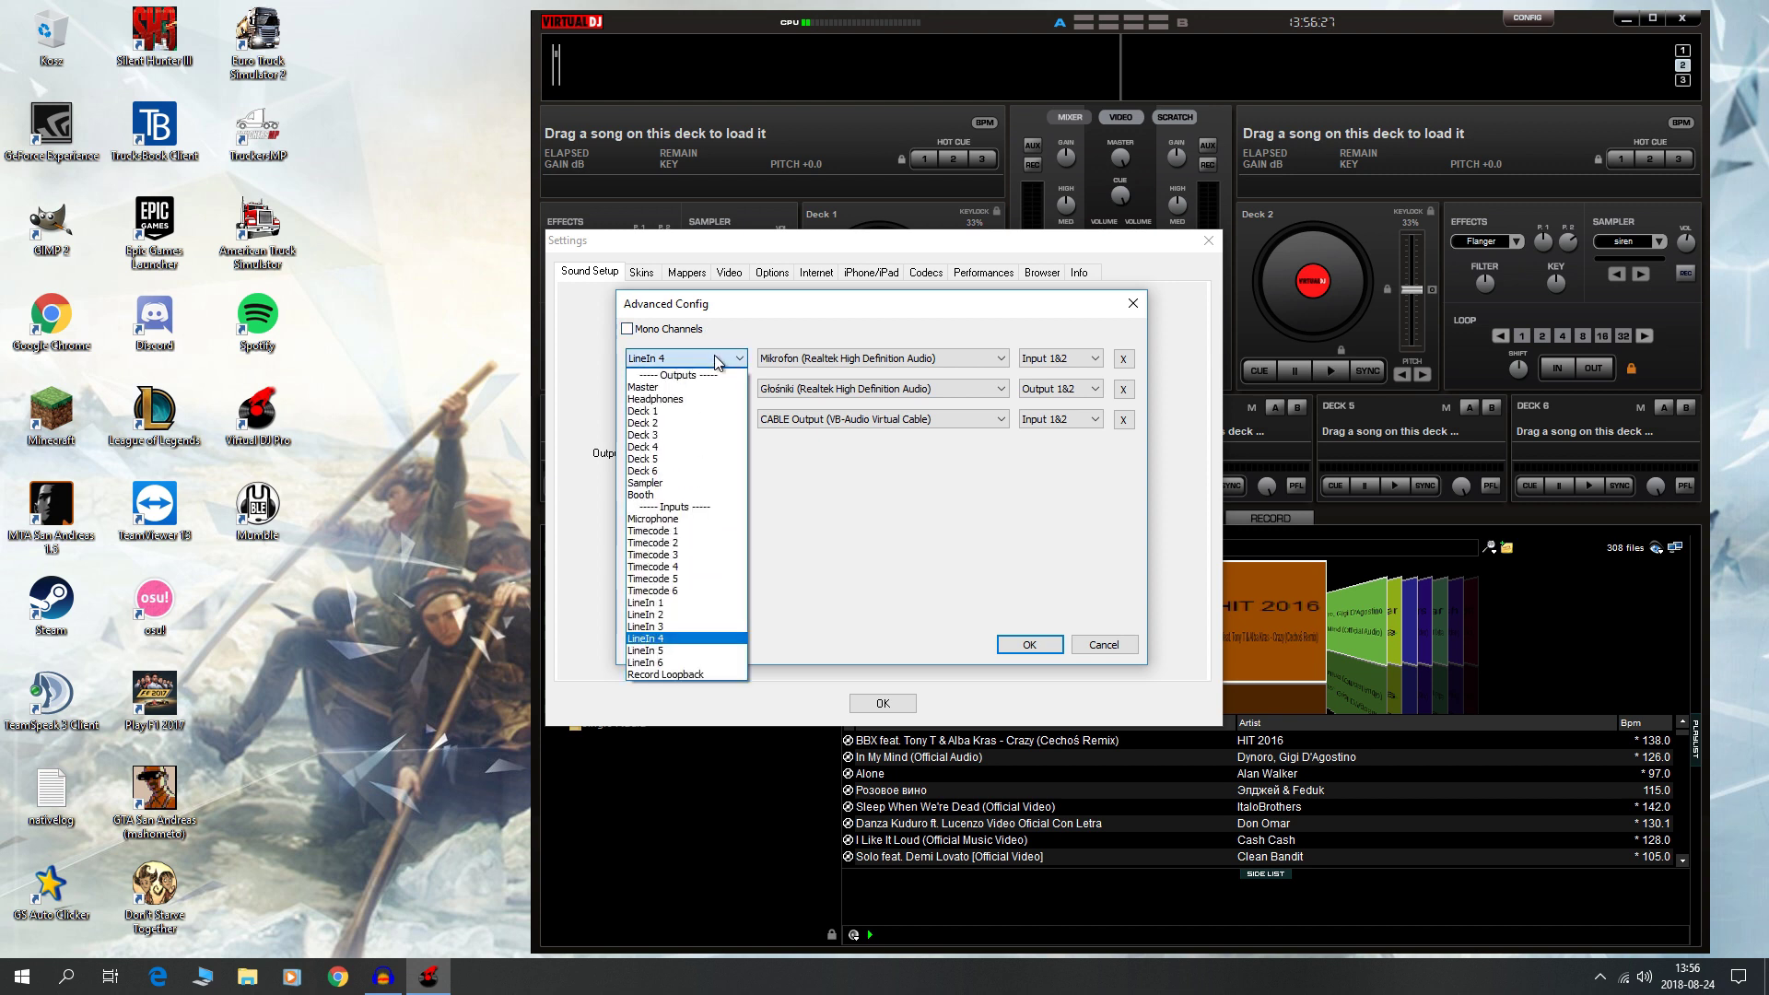
left_click(687, 625)
left_click(965, 362)
left_click(964, 362)
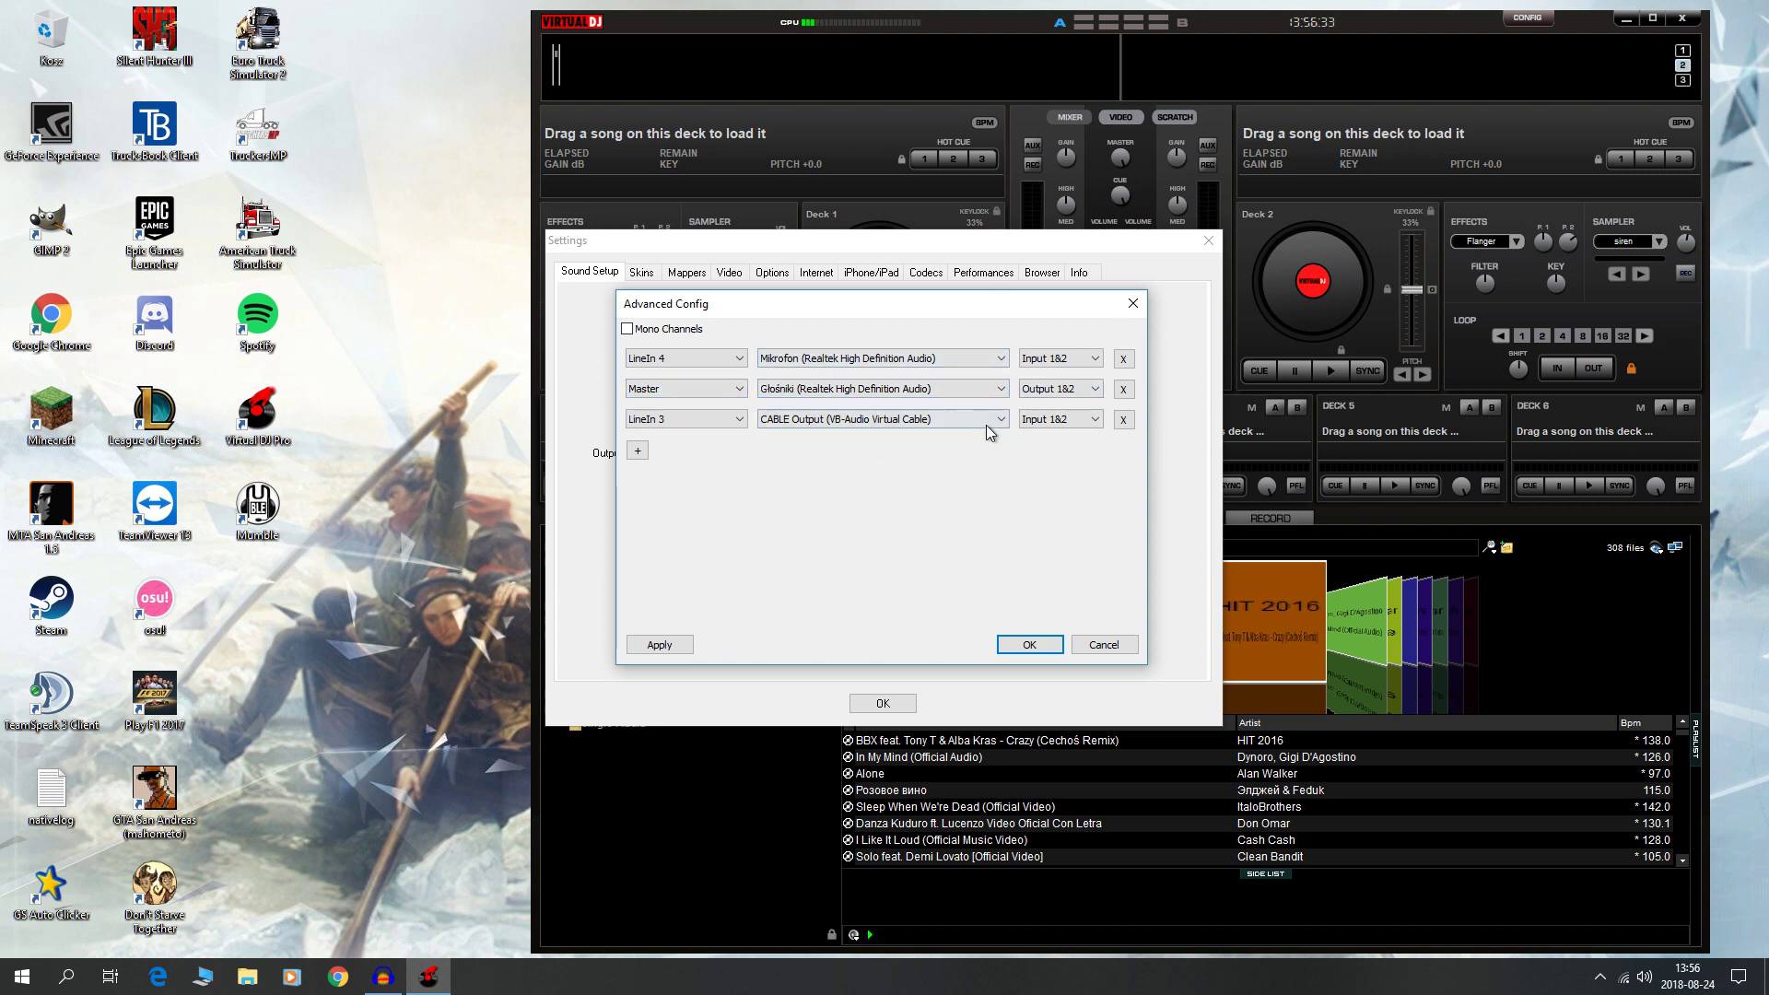
left_click(692, 419)
left_click(701, 419)
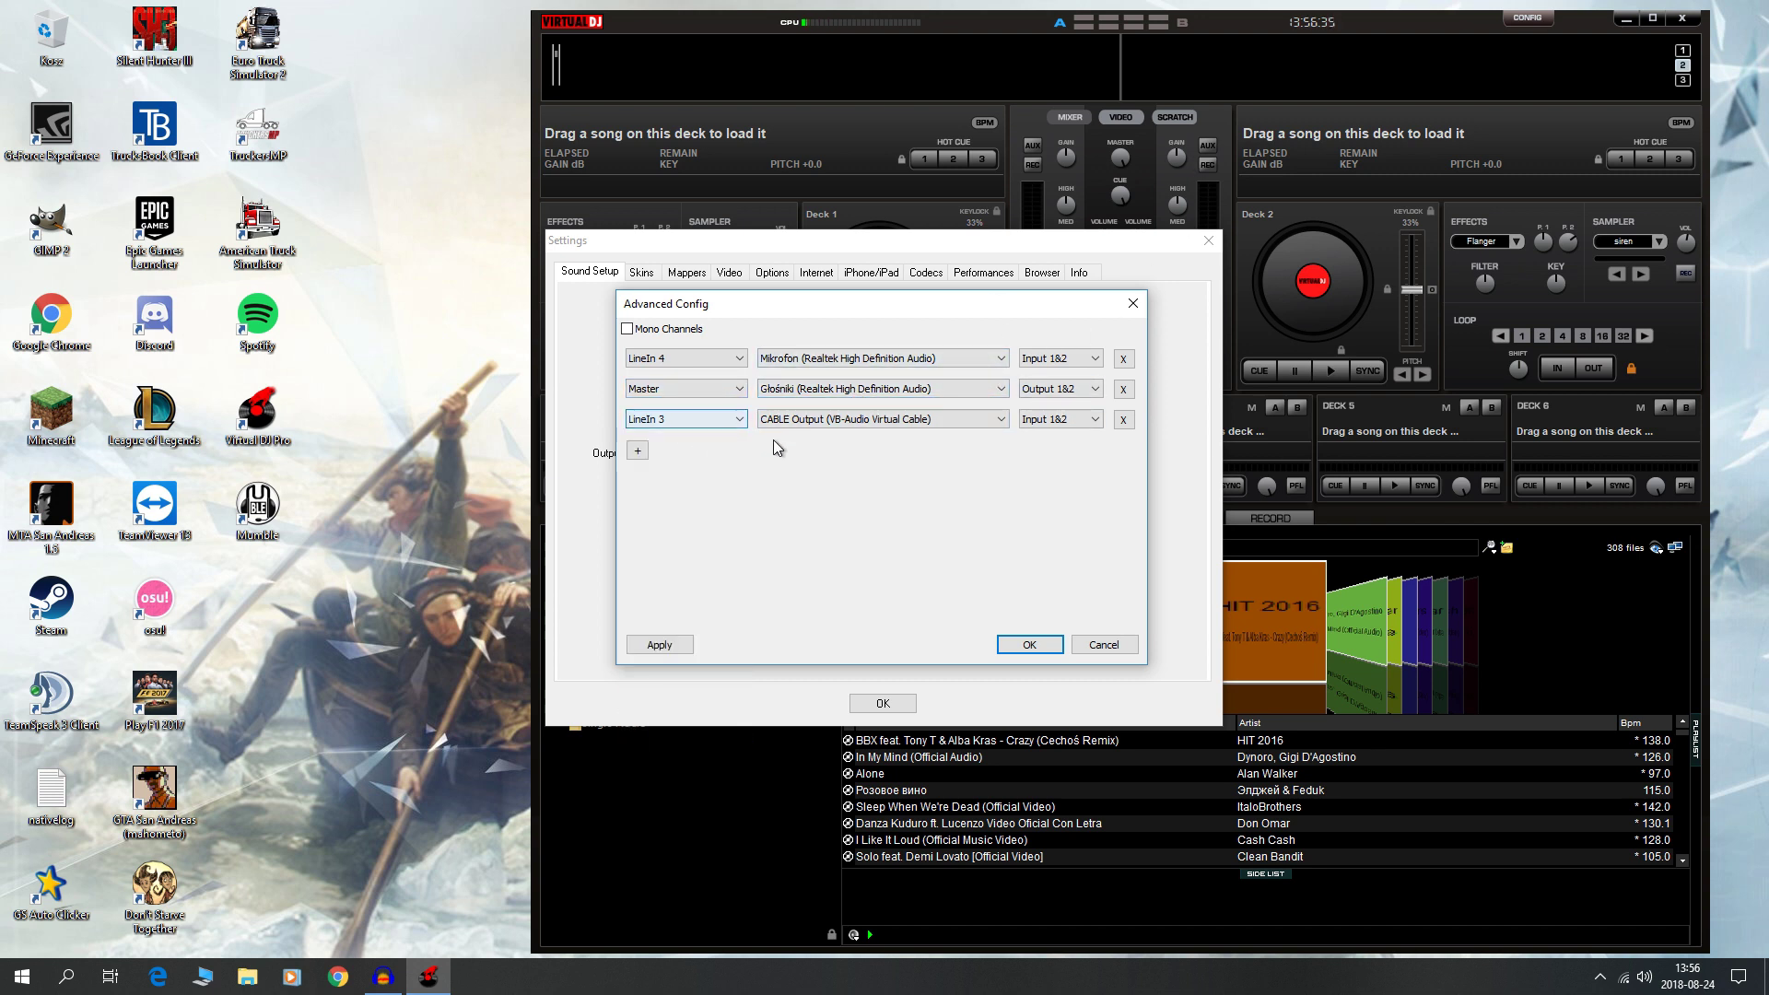
left_click(811, 424)
left_click(811, 424)
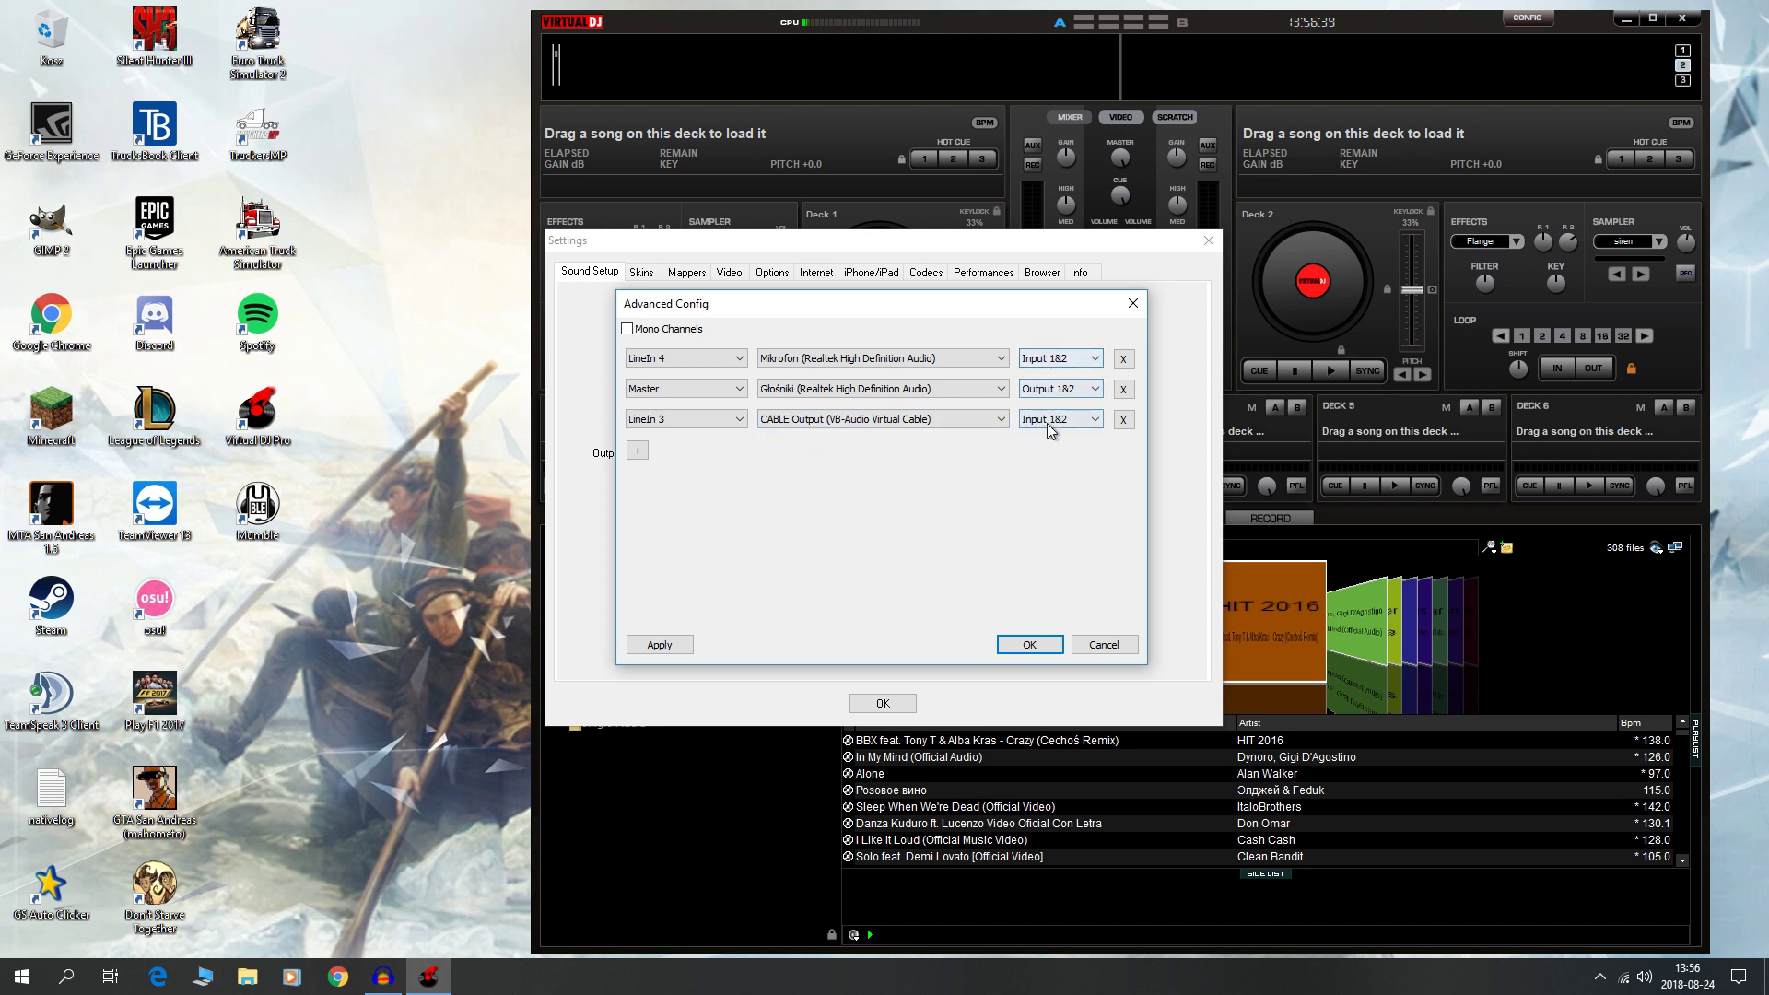
Step: Apply the advanced audio routing and the sound setup, and close the settings
left_click(656, 645)
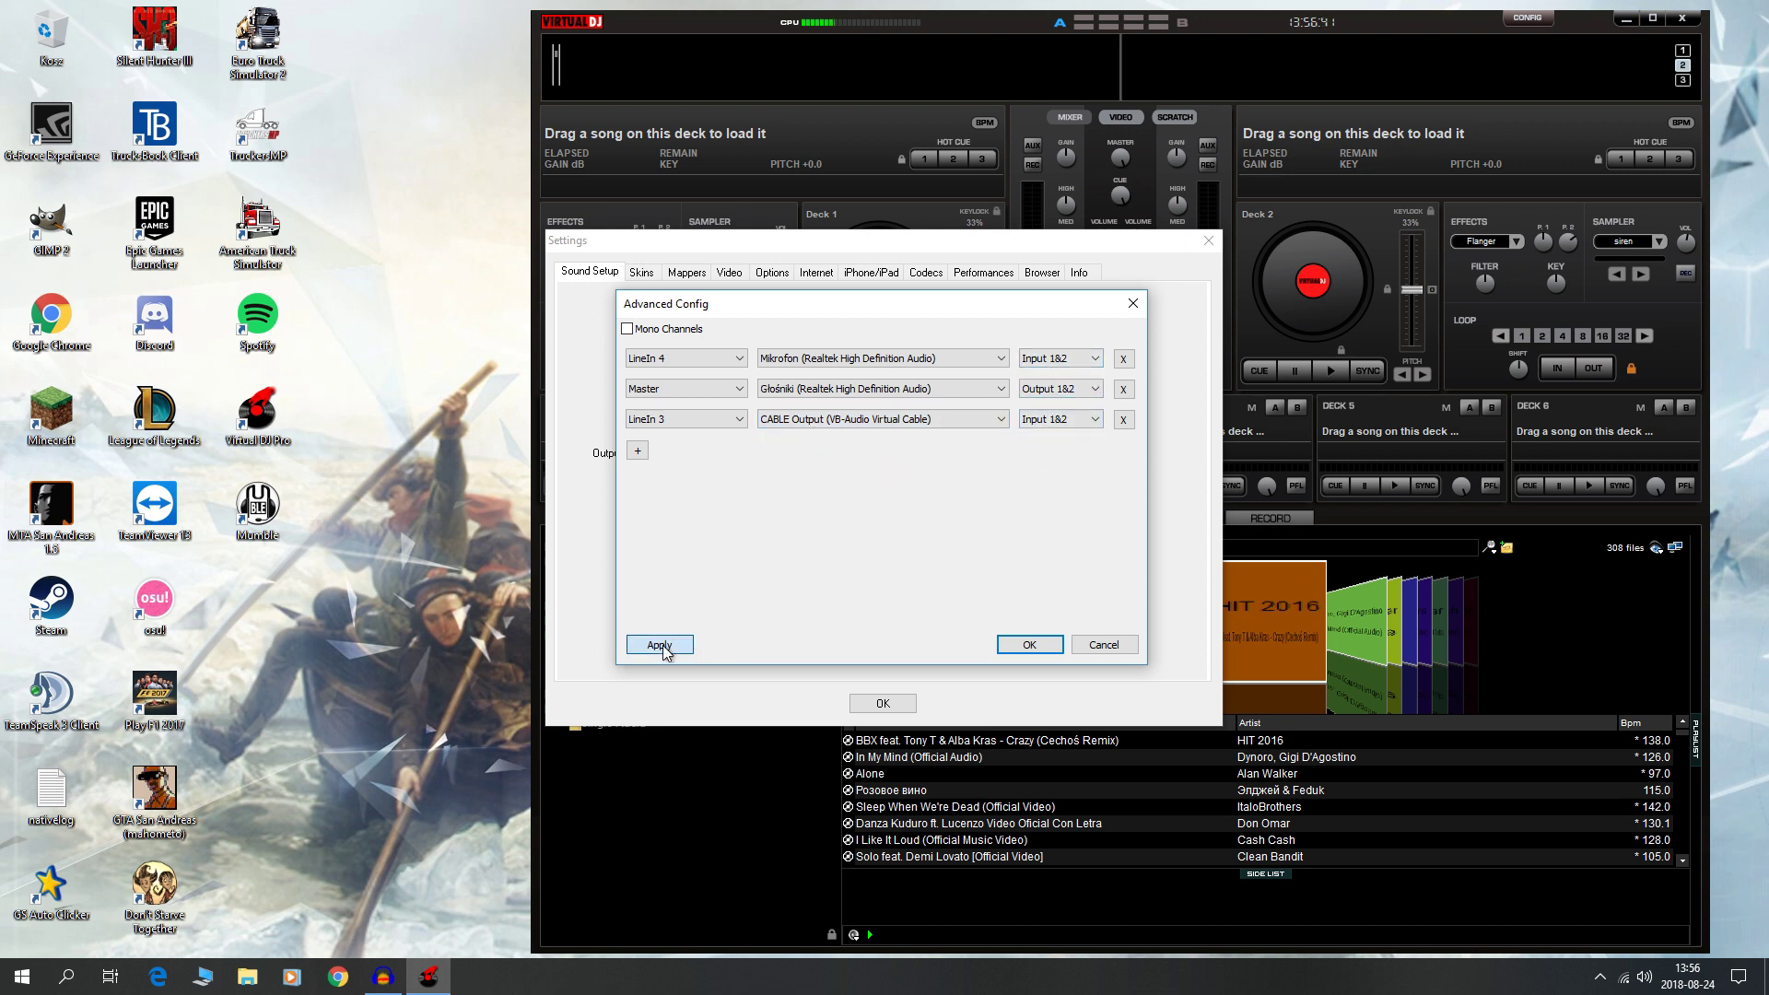
left_click(1030, 644)
left_click(912, 615)
left_click(883, 703)
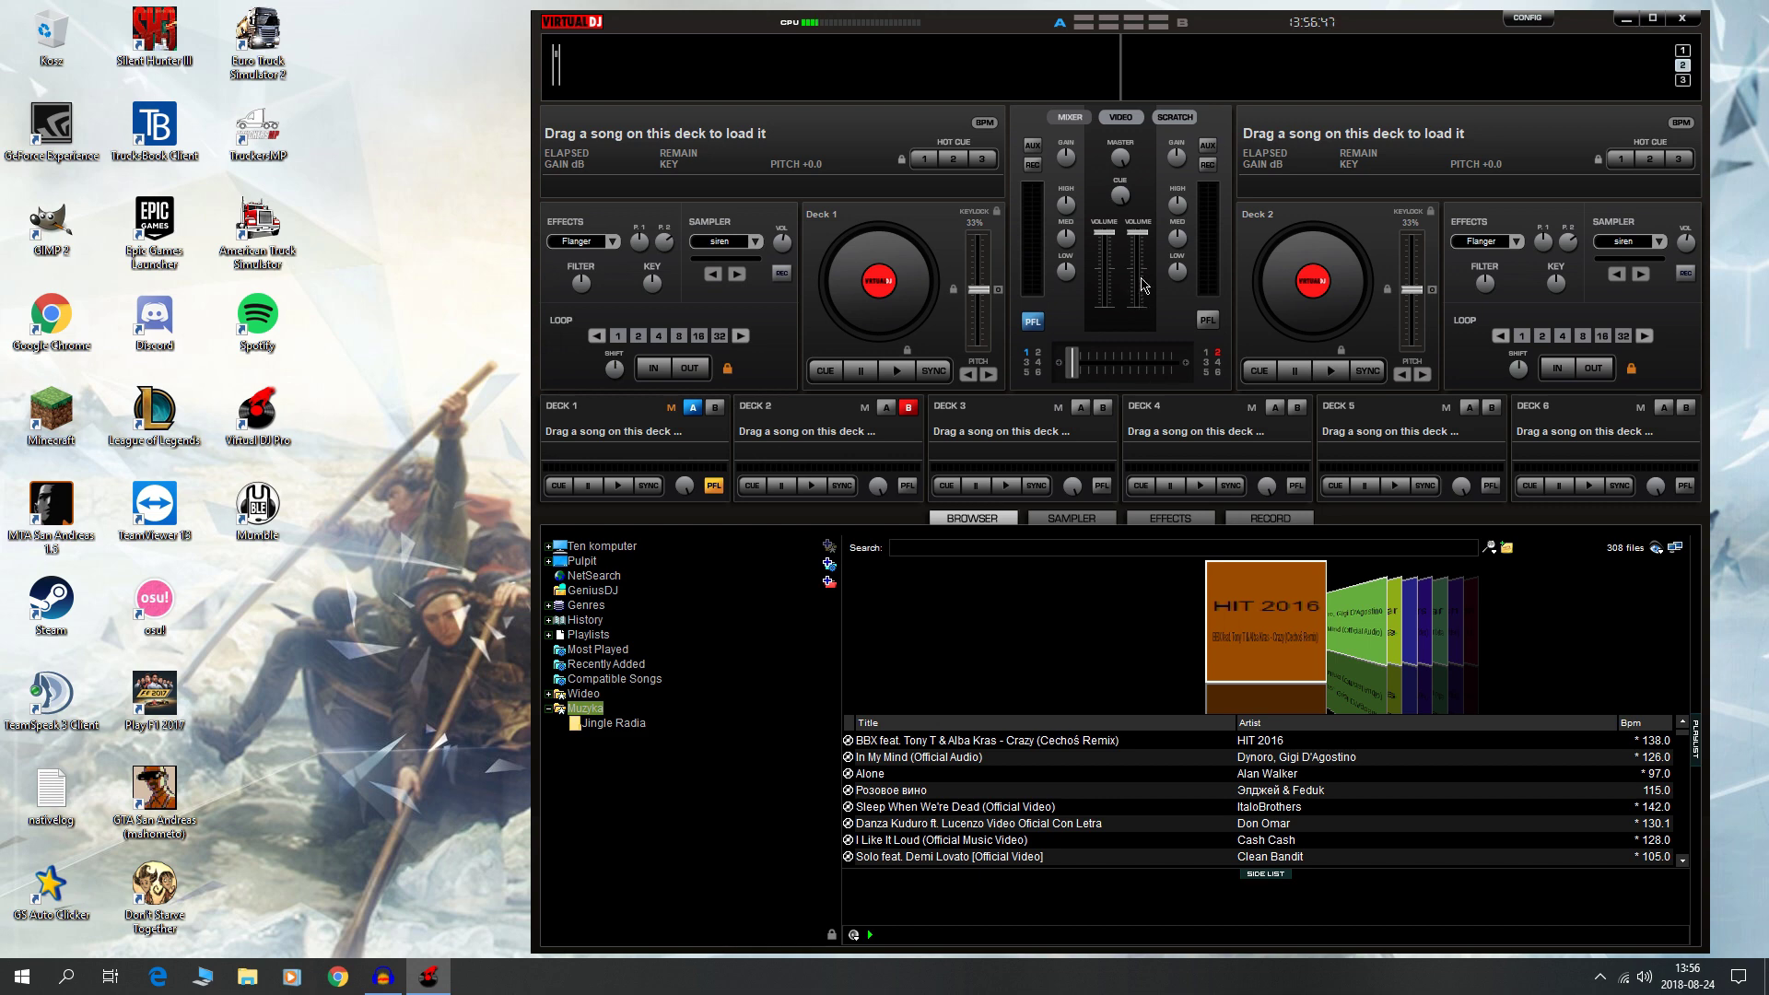
Step: Open the keyboard mappings in the settings and display the action assigned to the Z key
left_click(1526, 17)
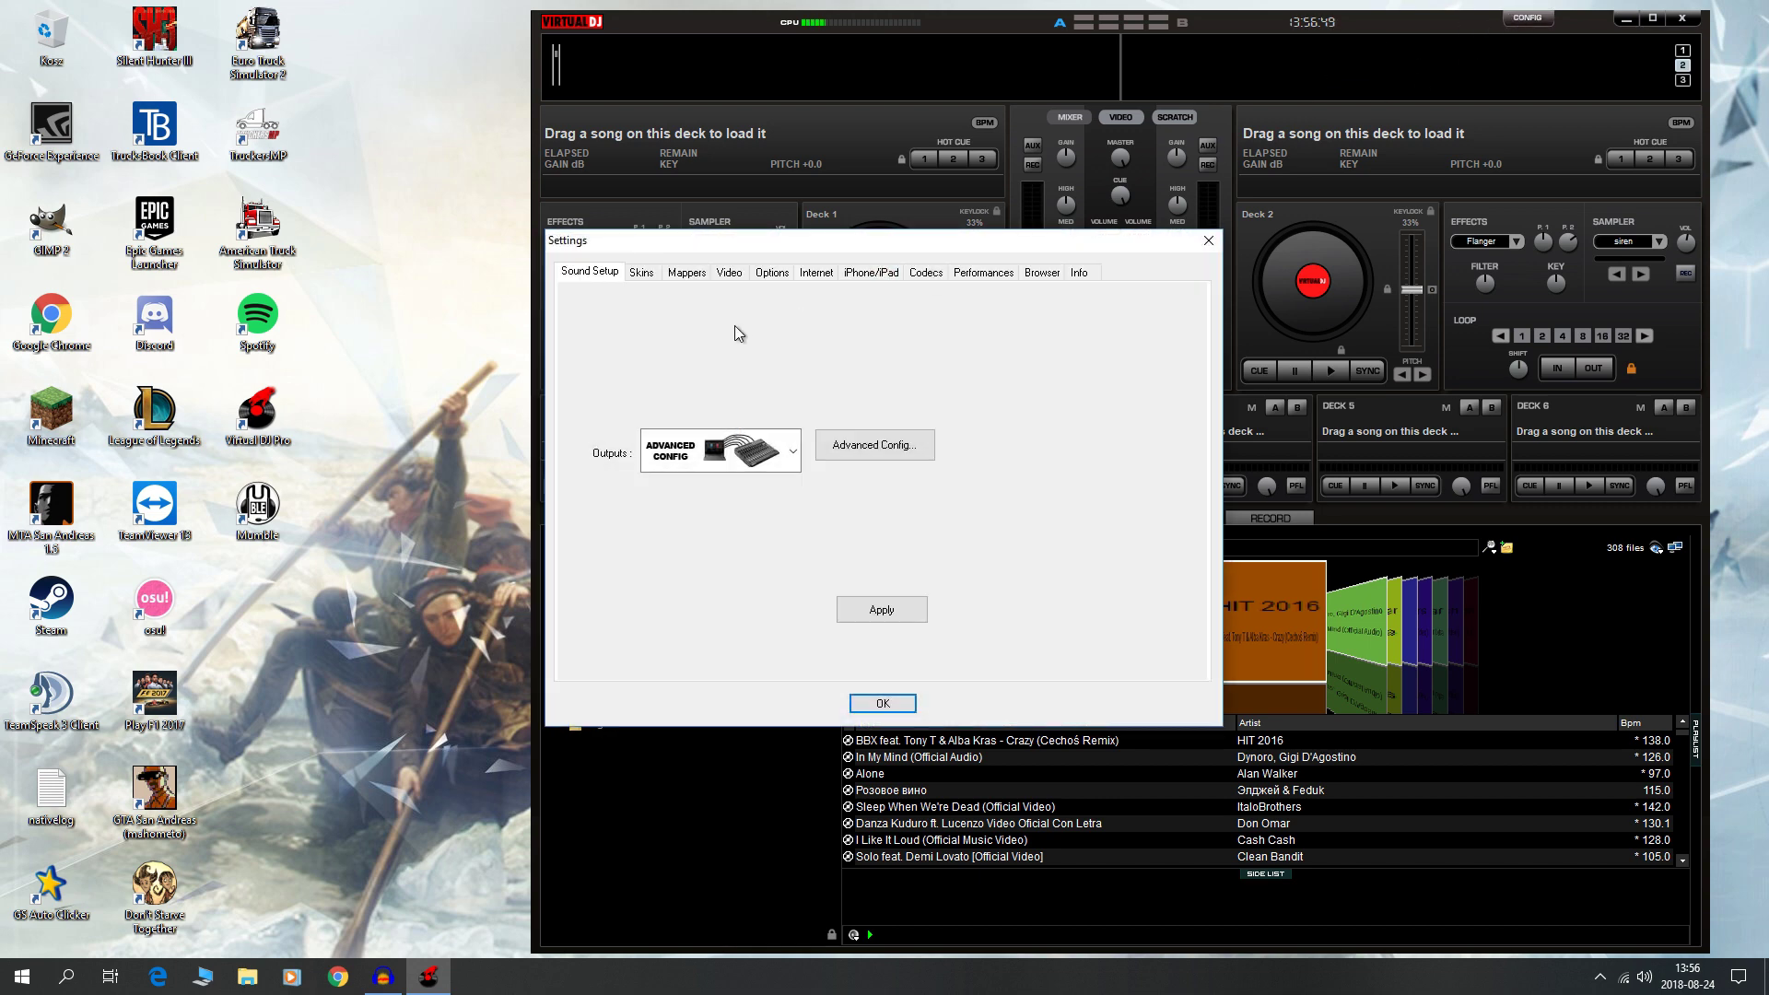
left_click(693, 279)
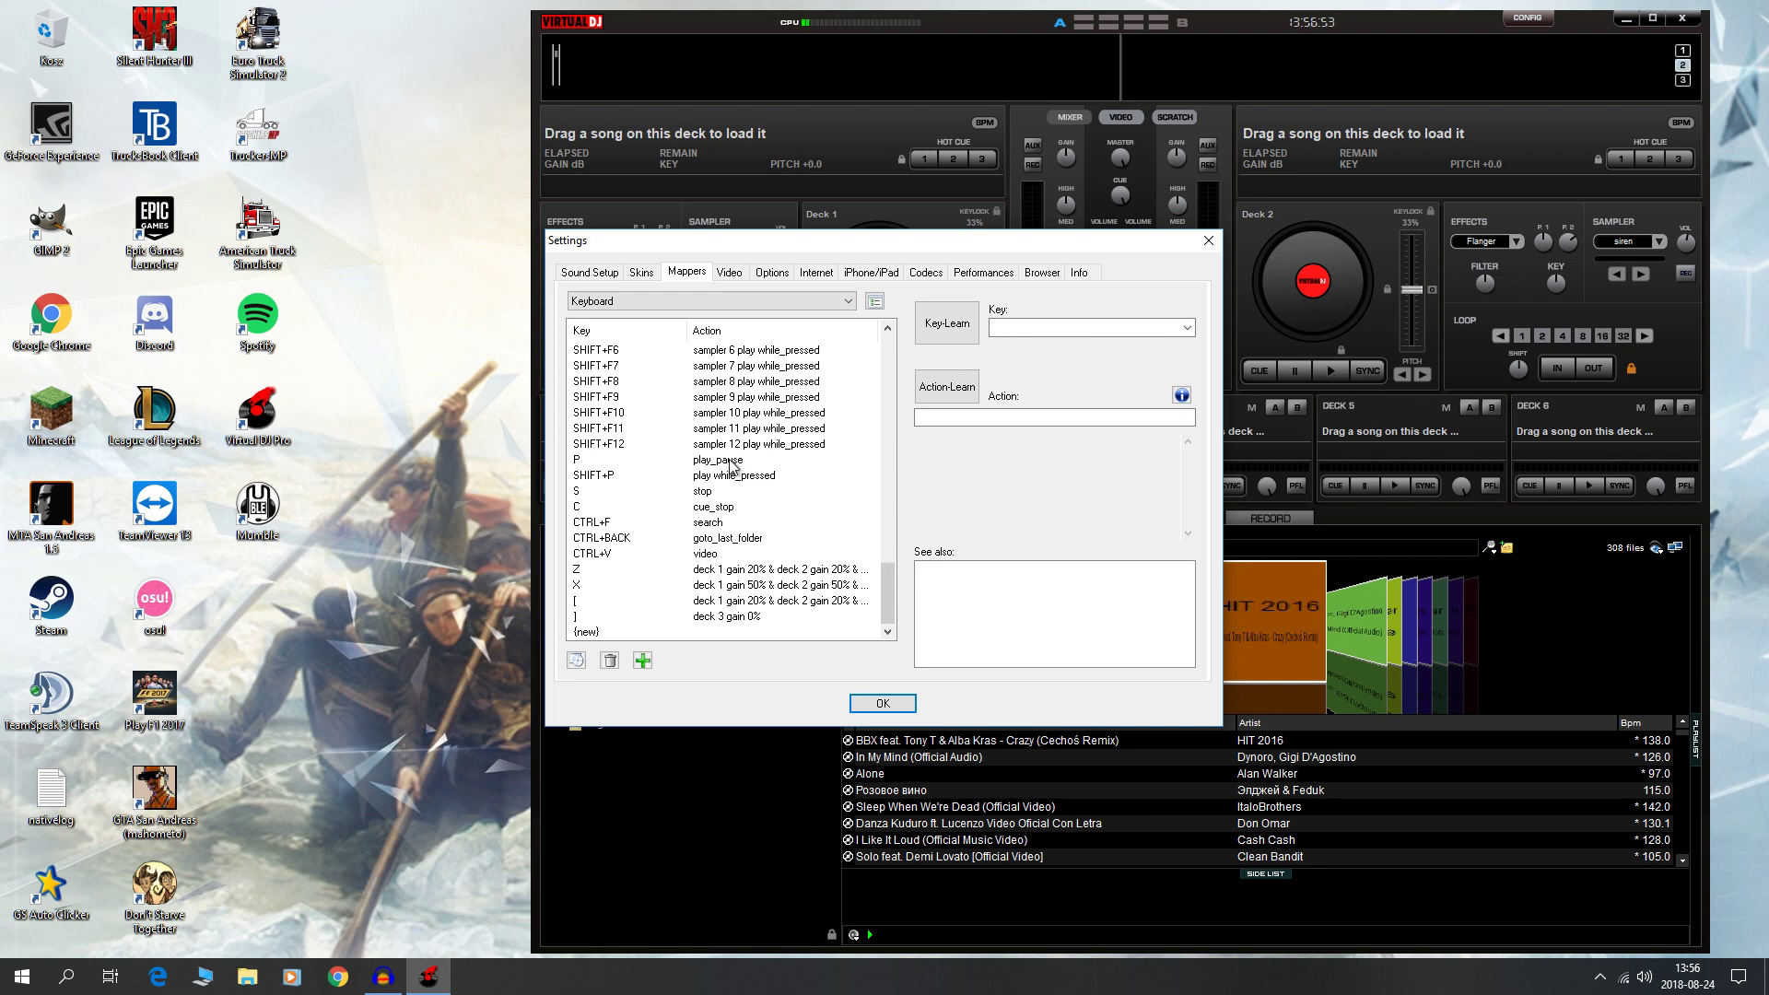
left_click(718, 572)
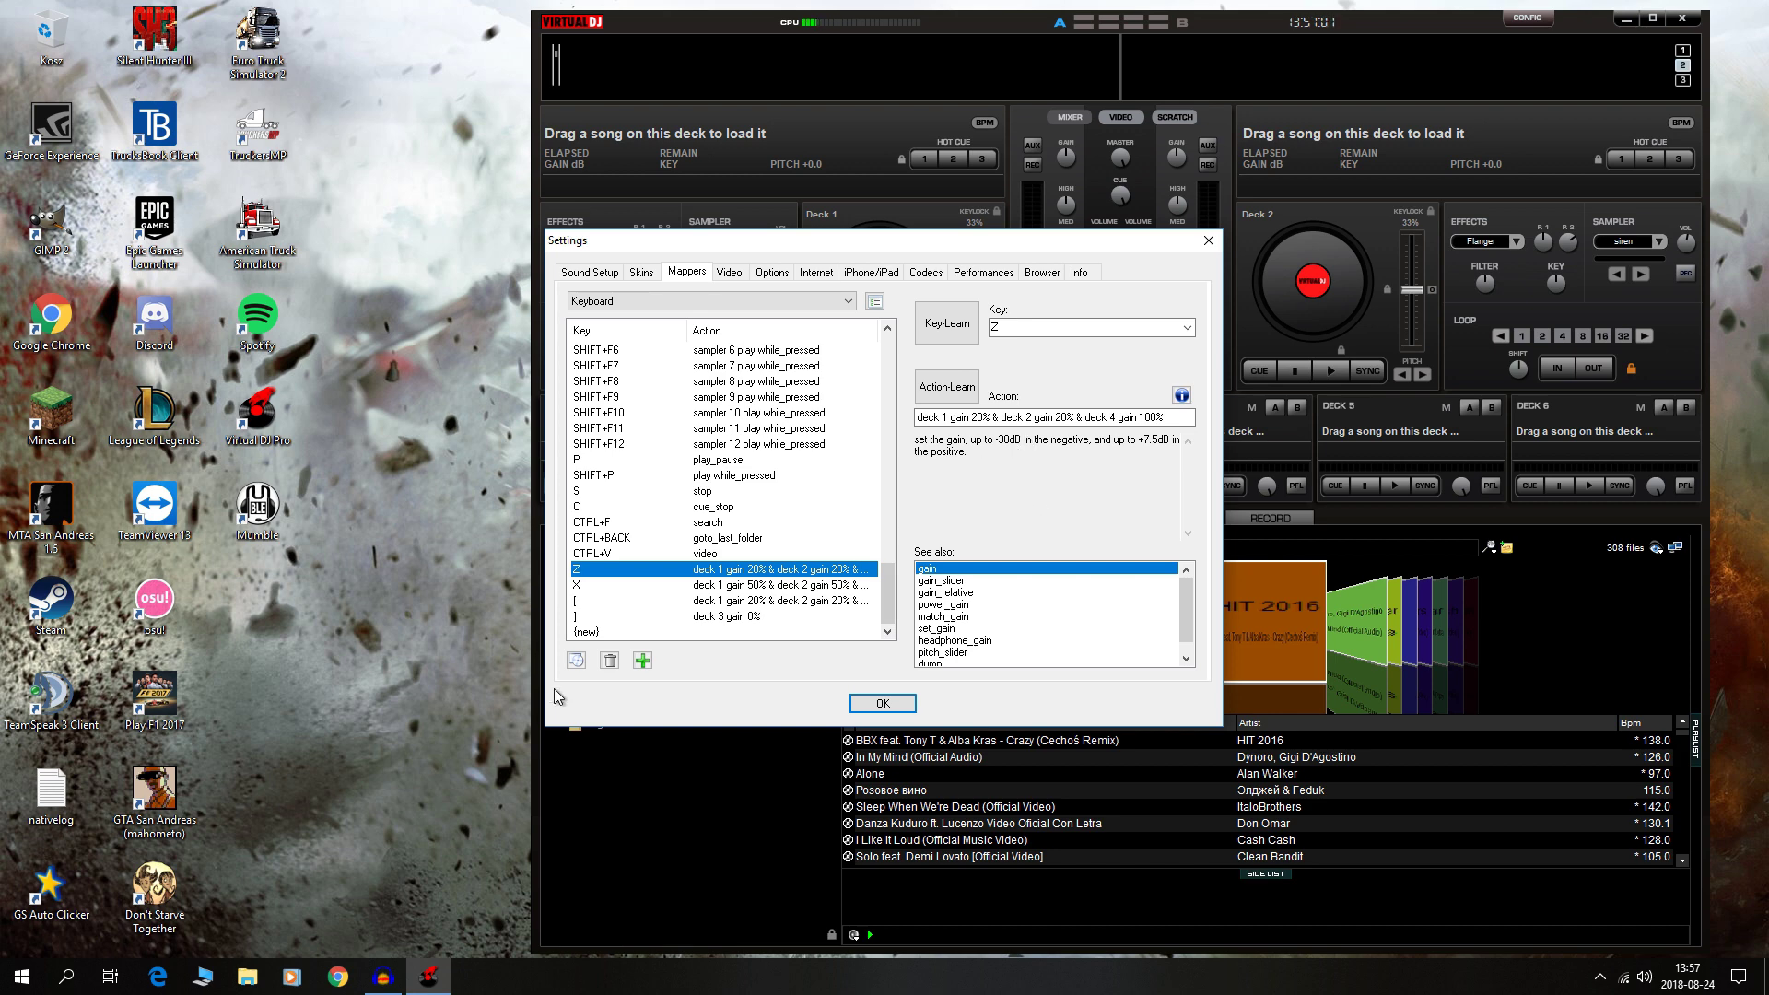
Step: Try adding a new keyboard mapping by learning its key, and delete the new entry without assigning an action
left_click(638, 659)
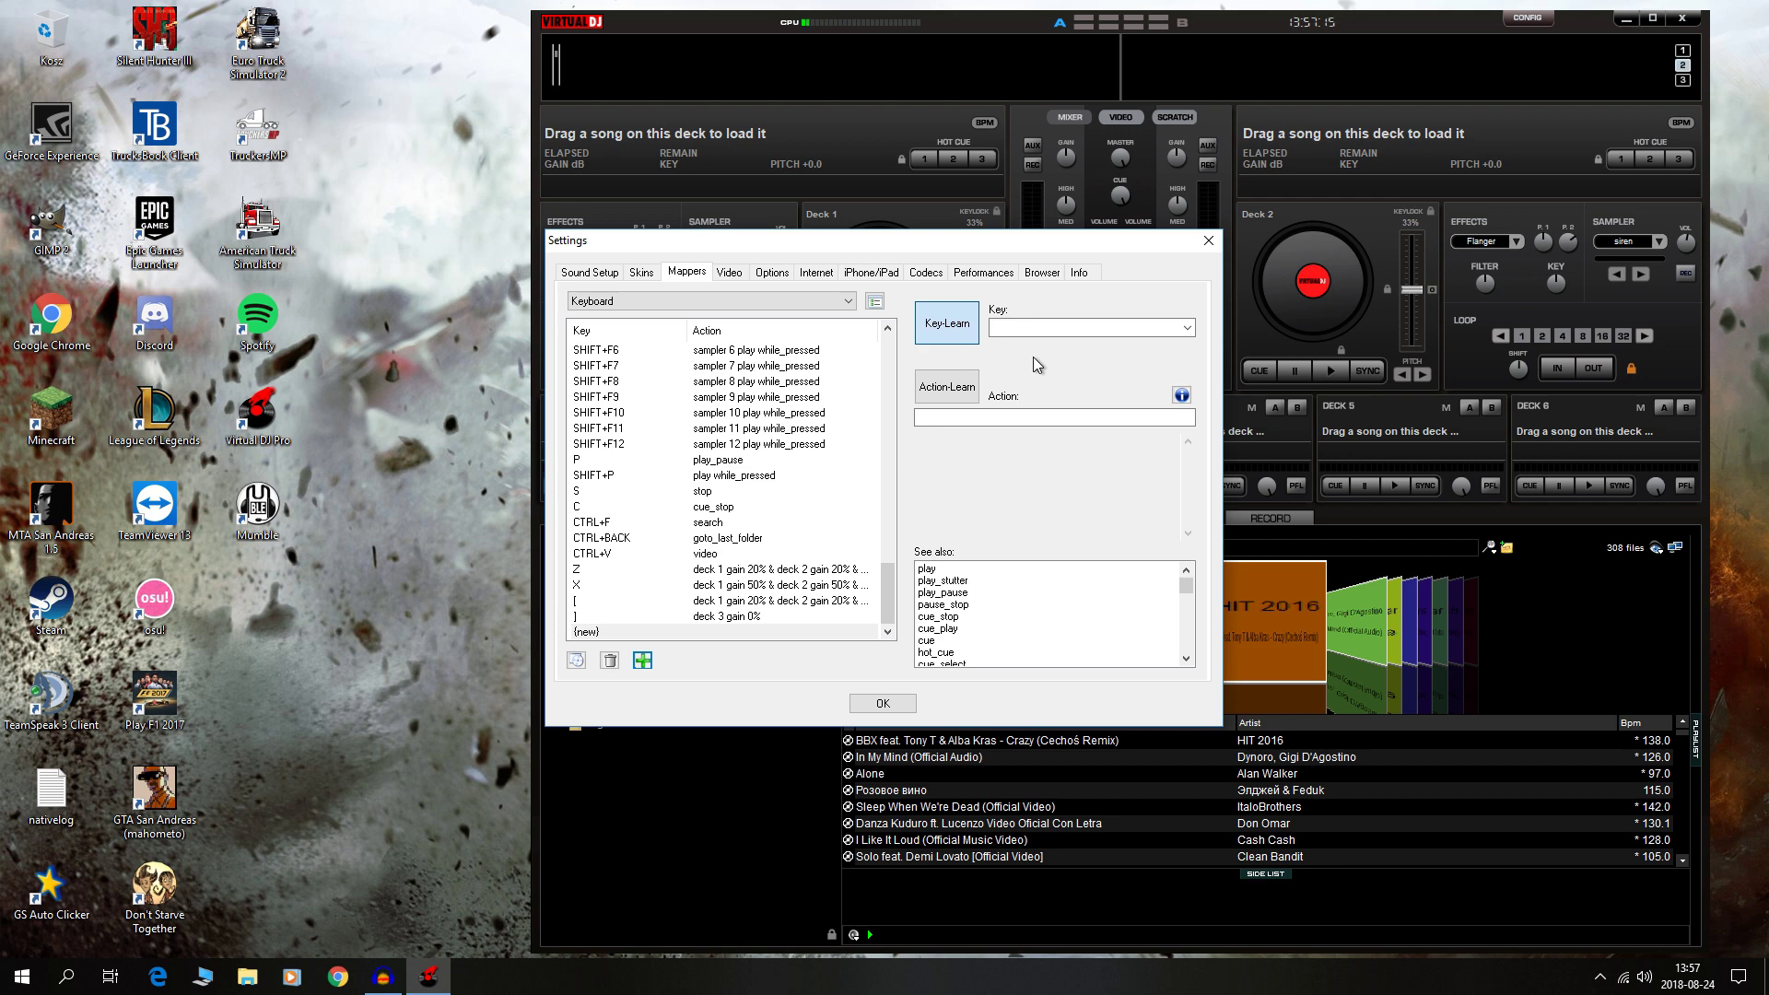
key("0")
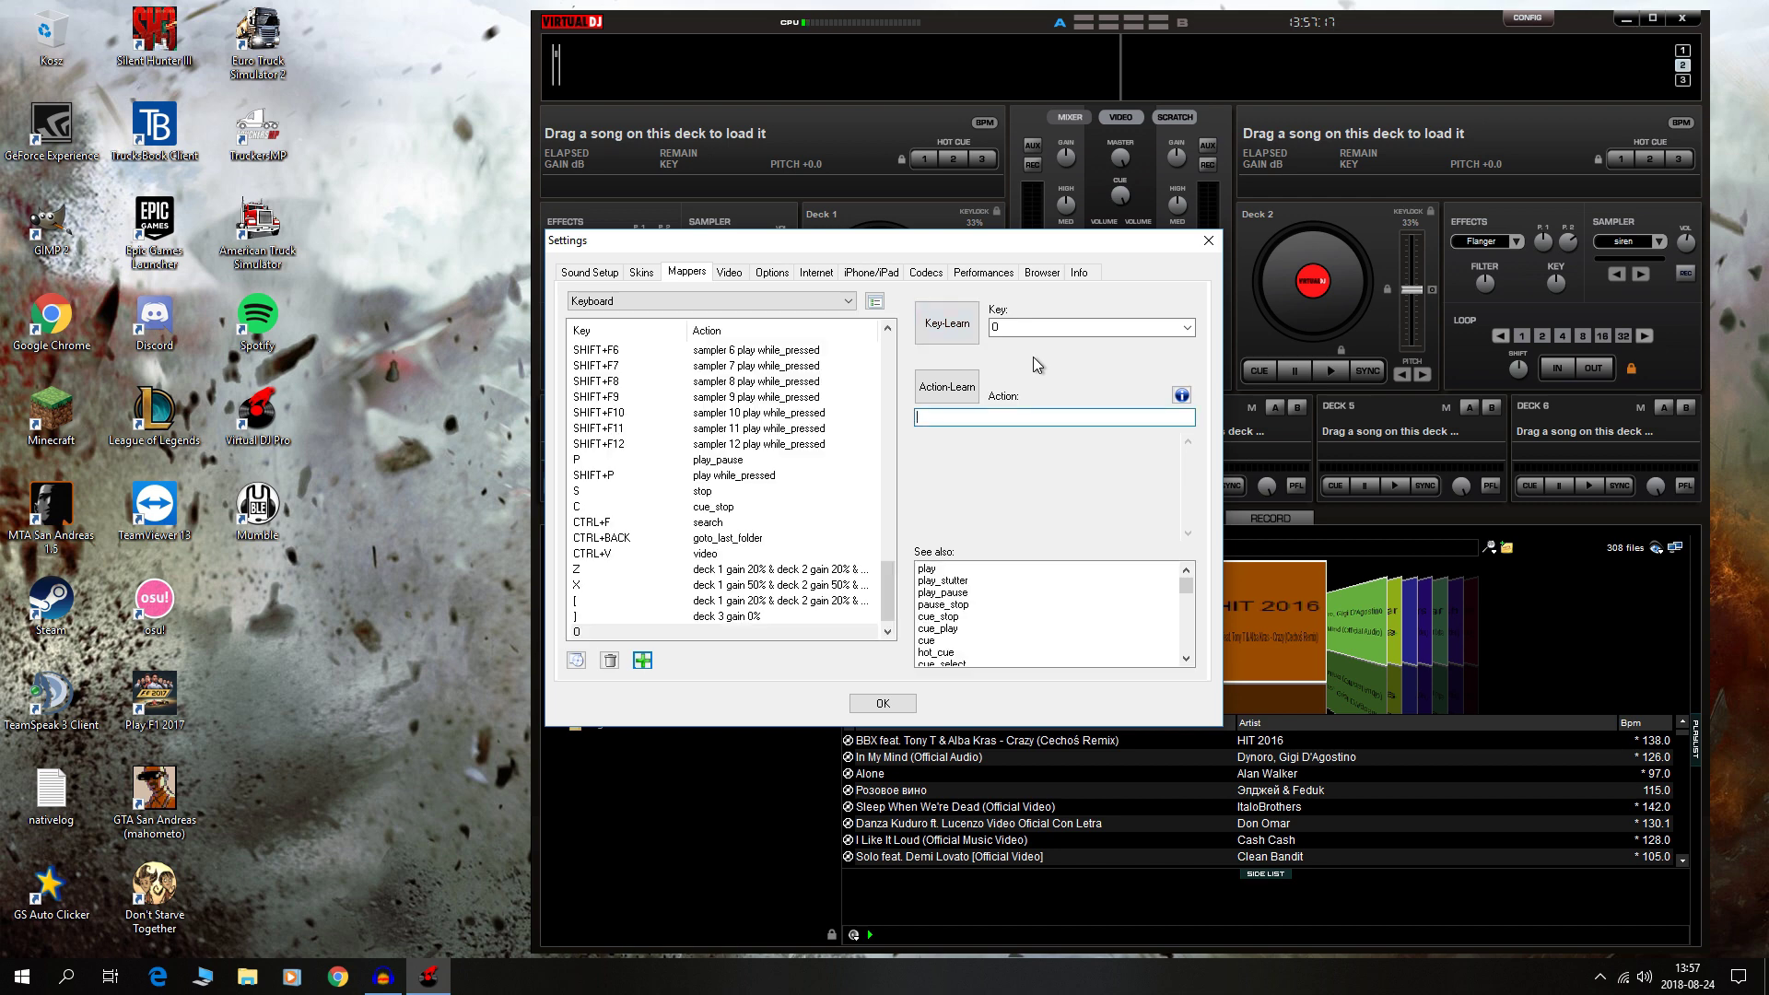
scroll(859, 488, "up", 20)
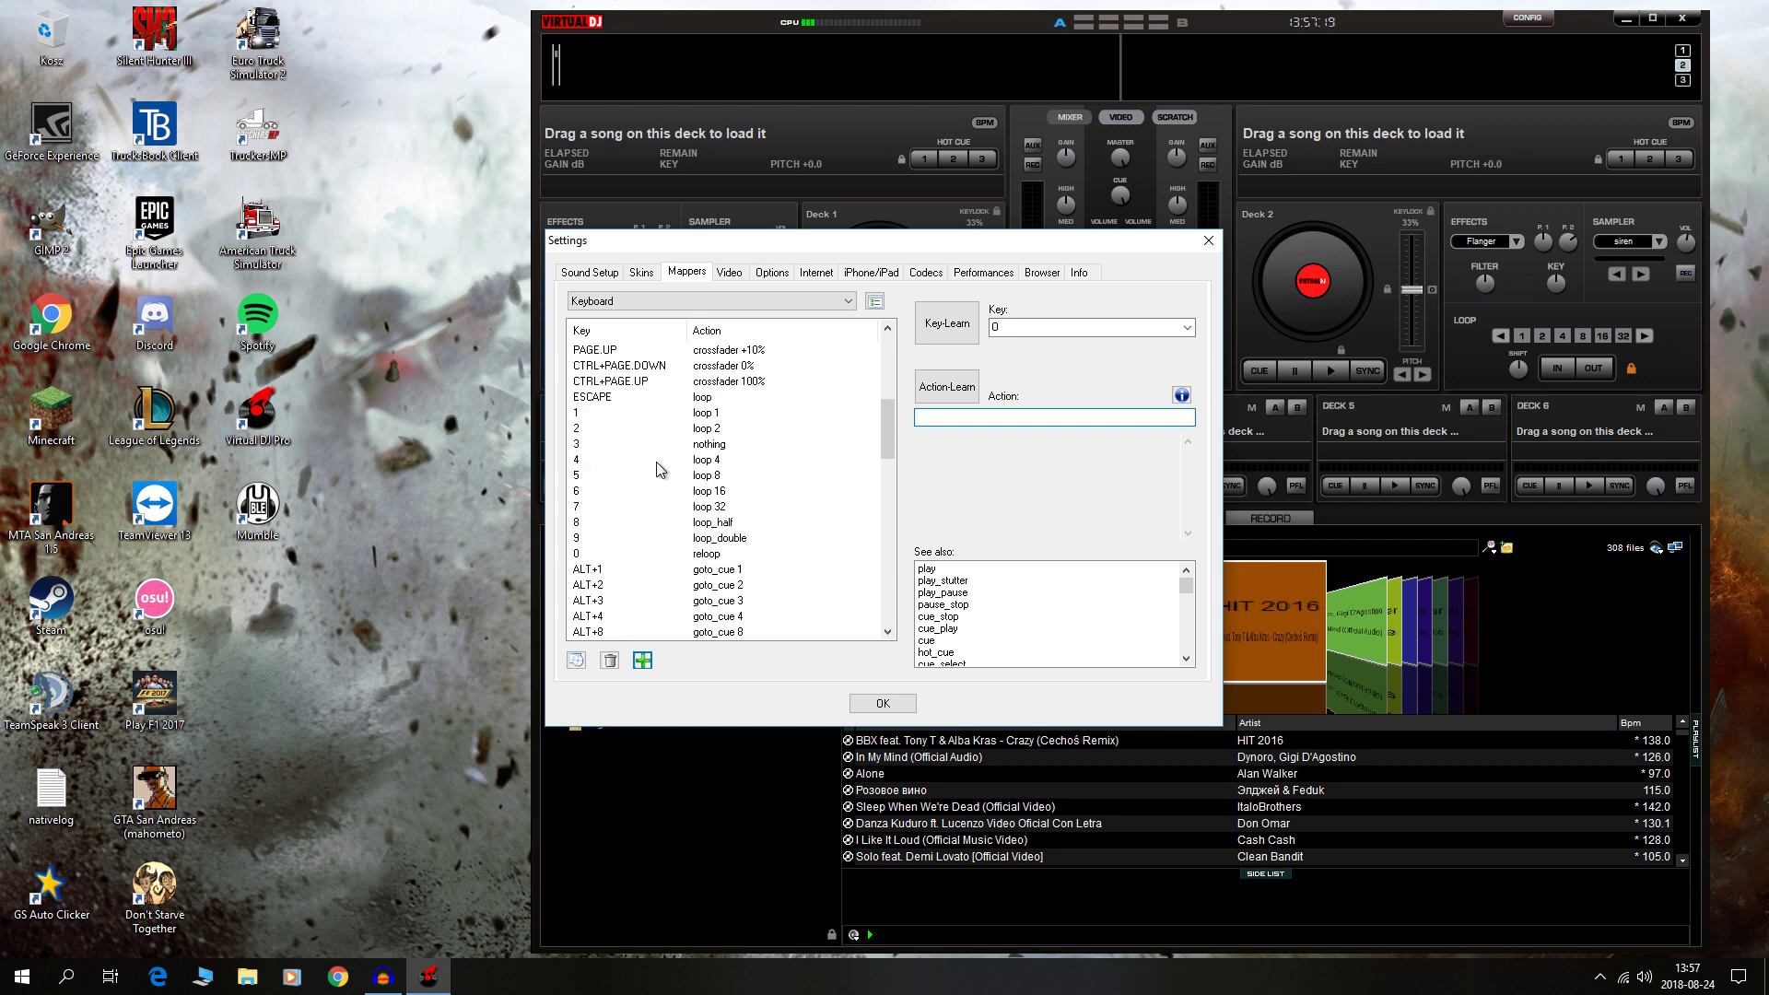
scroll(671, 470, "down", 20)
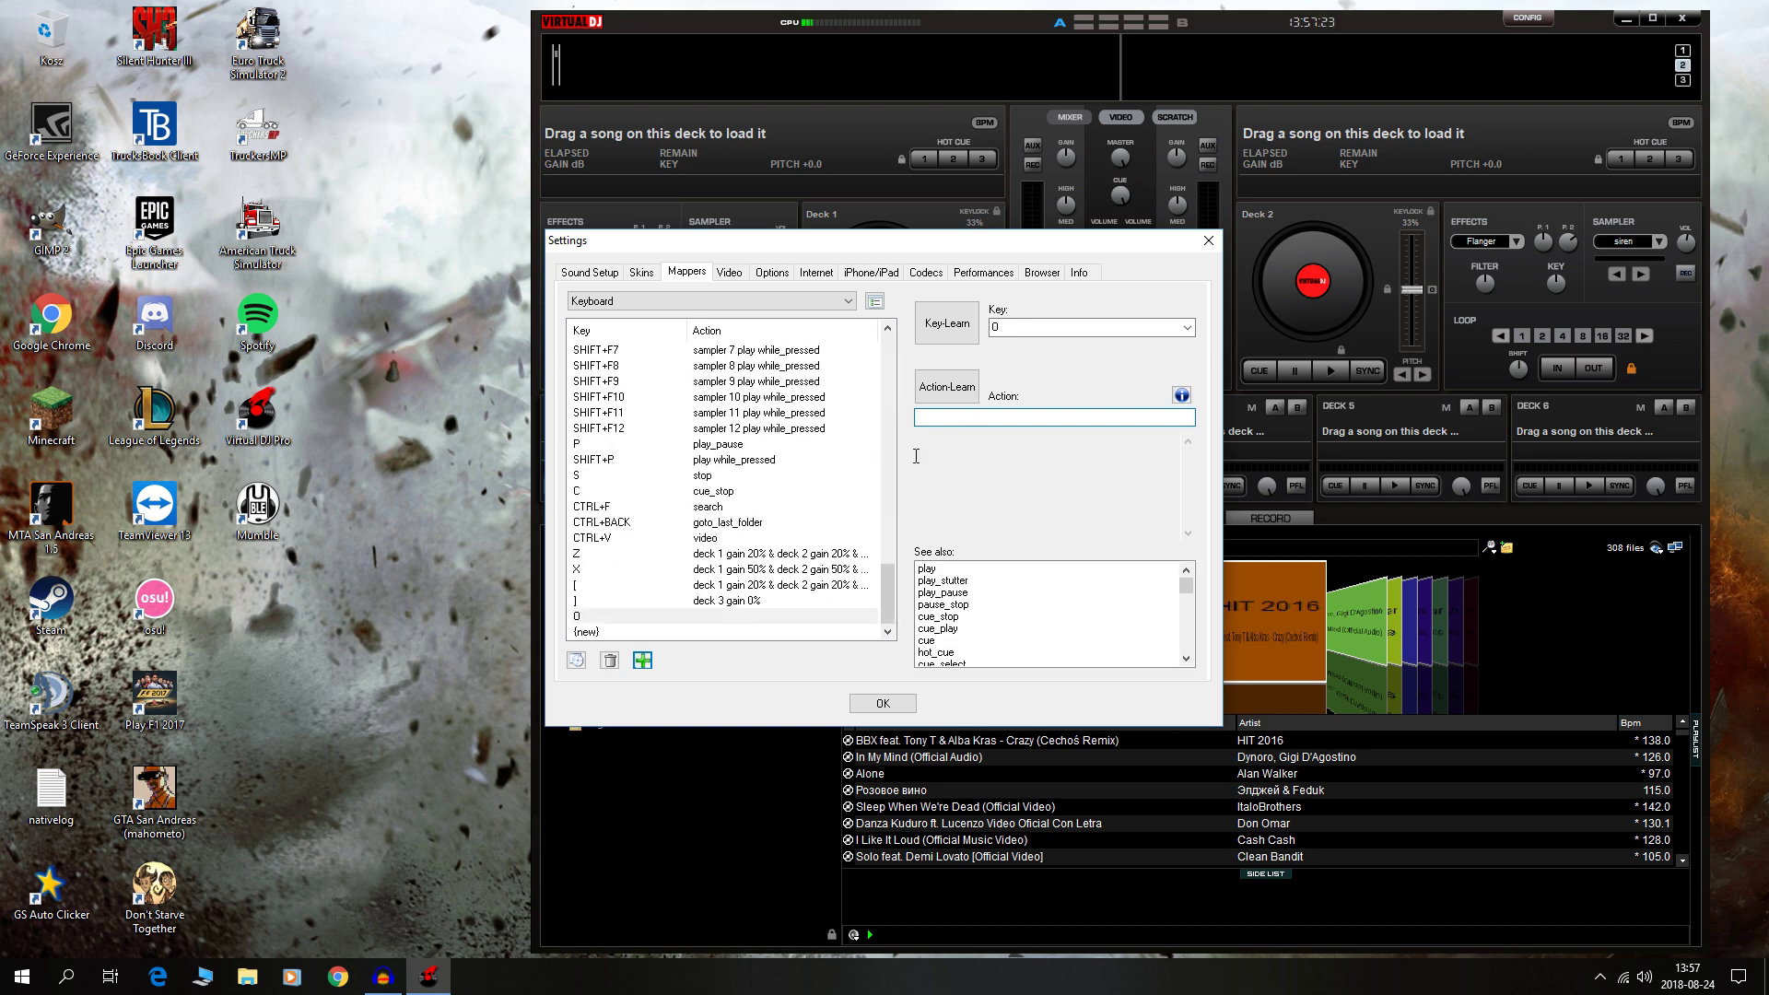
left_click(689, 615)
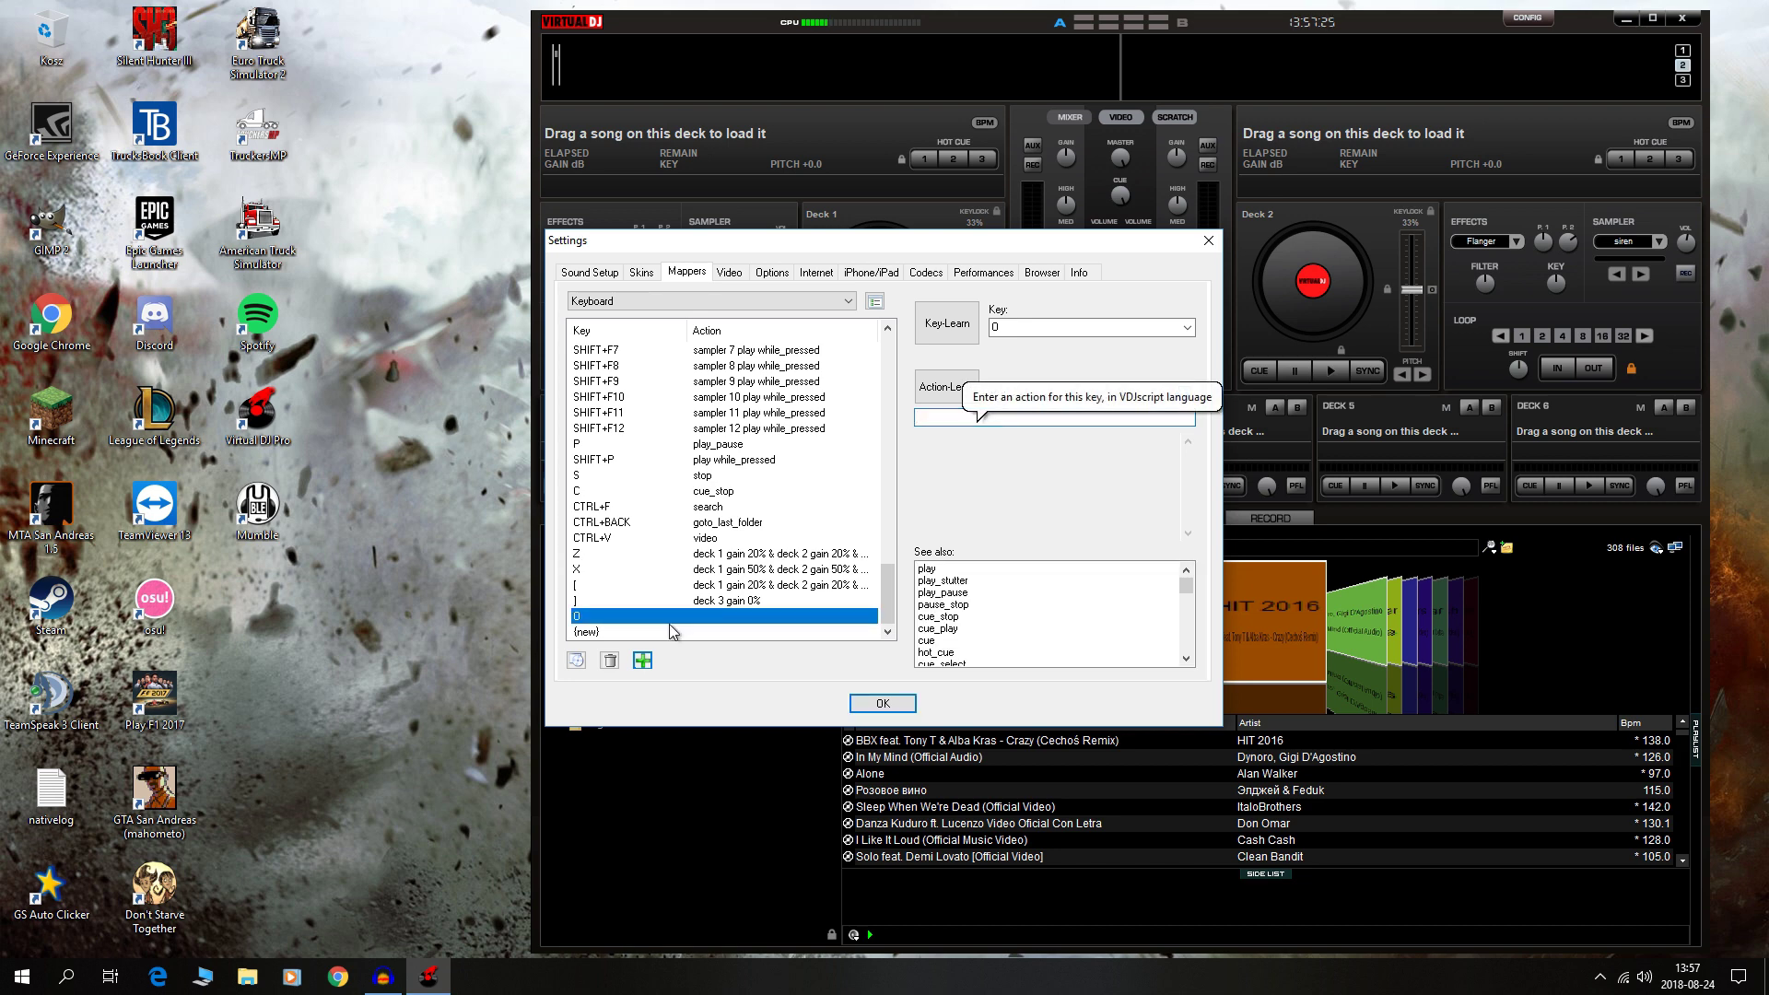
left_click(605, 670)
Step: Select the Z key mapping to view its deck gain action
left_click(774, 568)
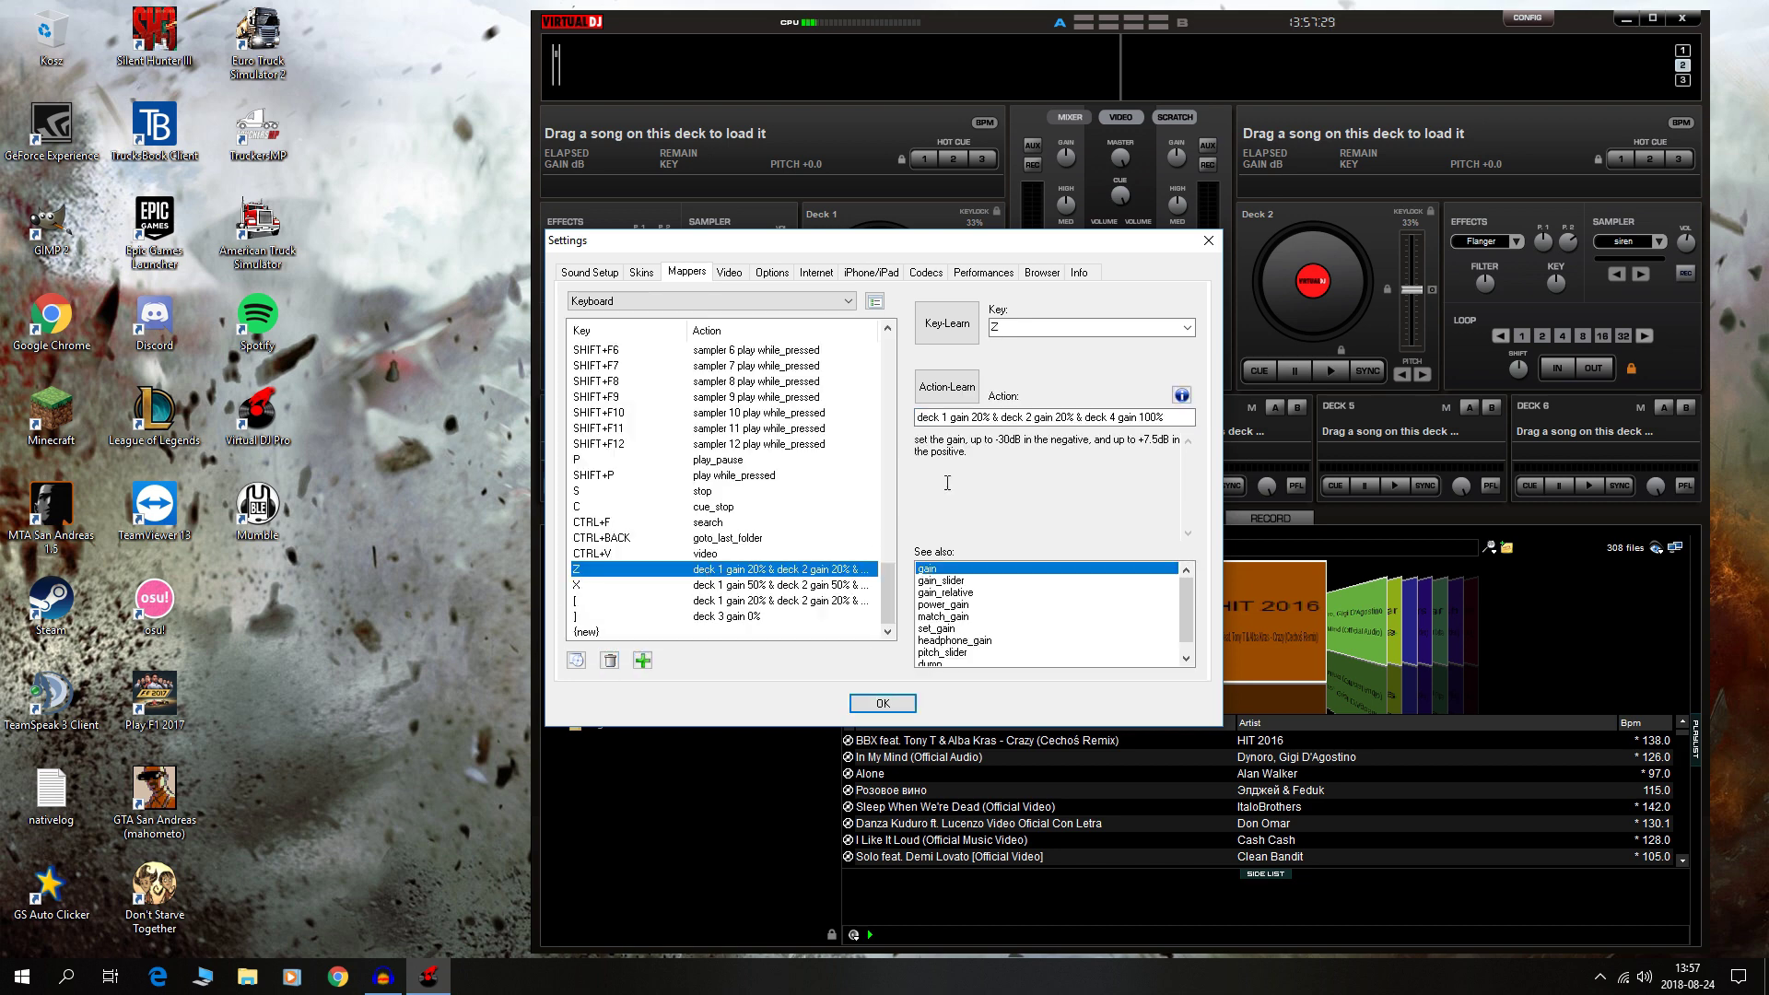
Step: Compare the deck gain actions assigned to the Z, X, [ and ] keys, focusing on Z and X
left_click(575, 586)
left_click(586, 601)
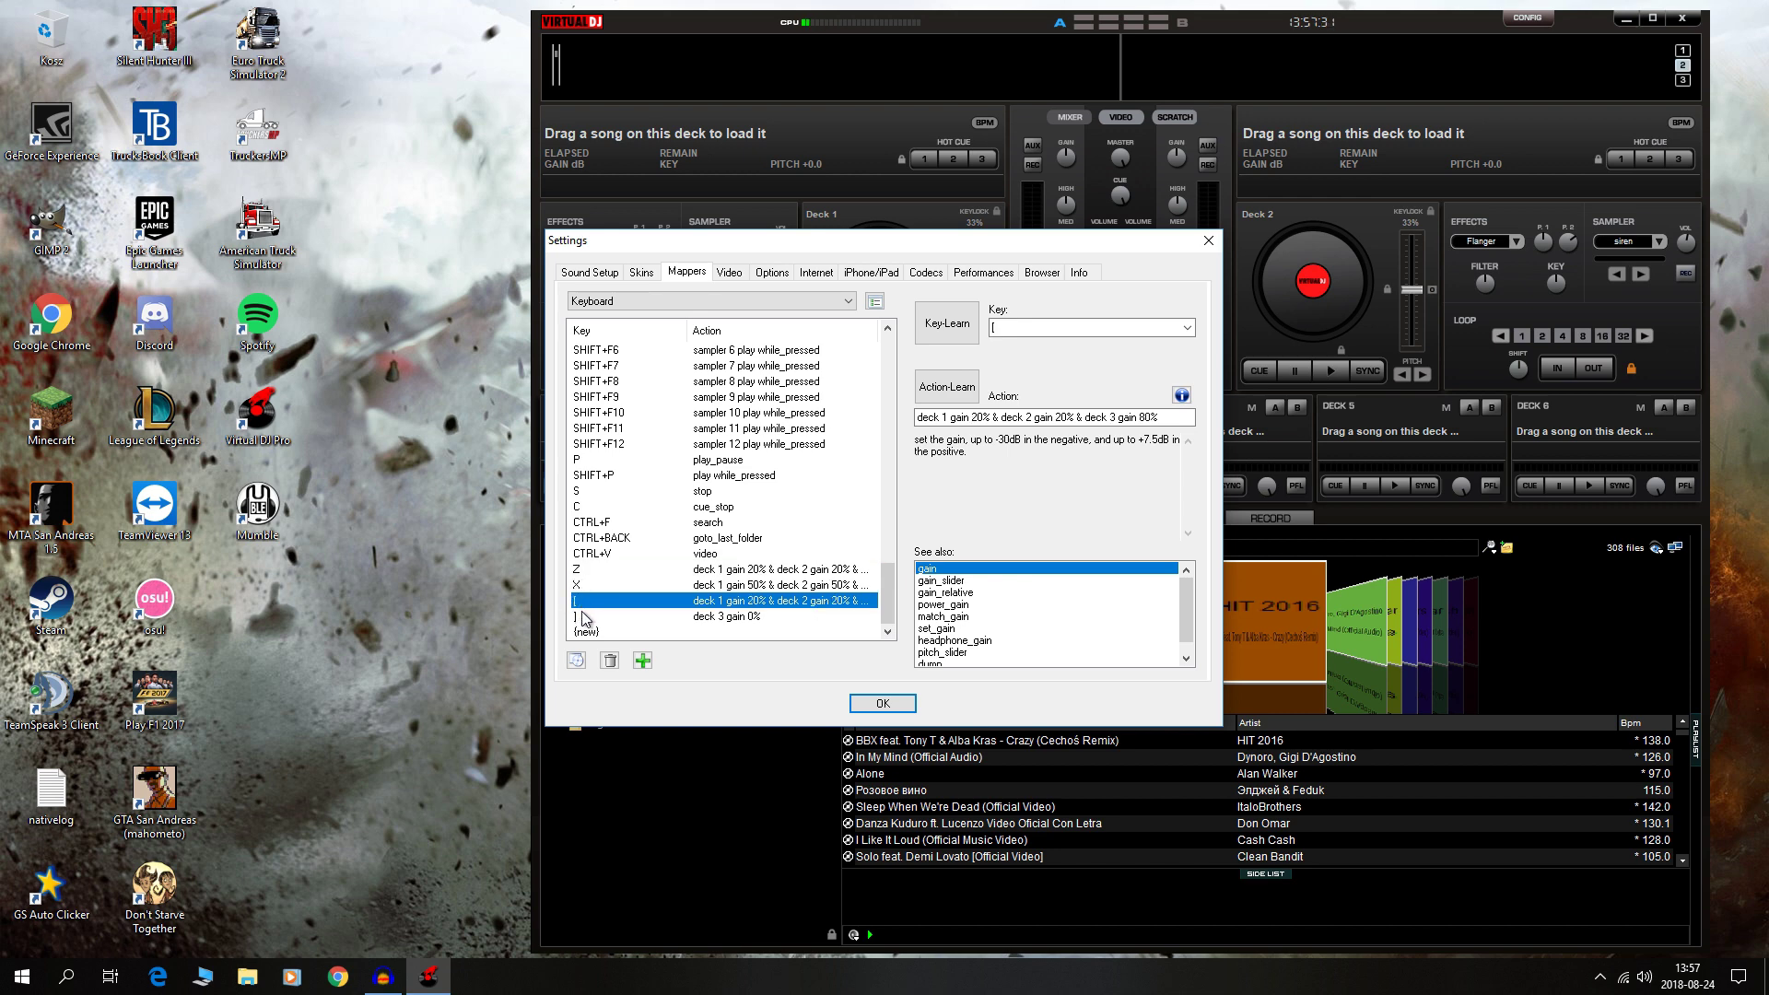
left_click(588, 616)
left_click(604, 572)
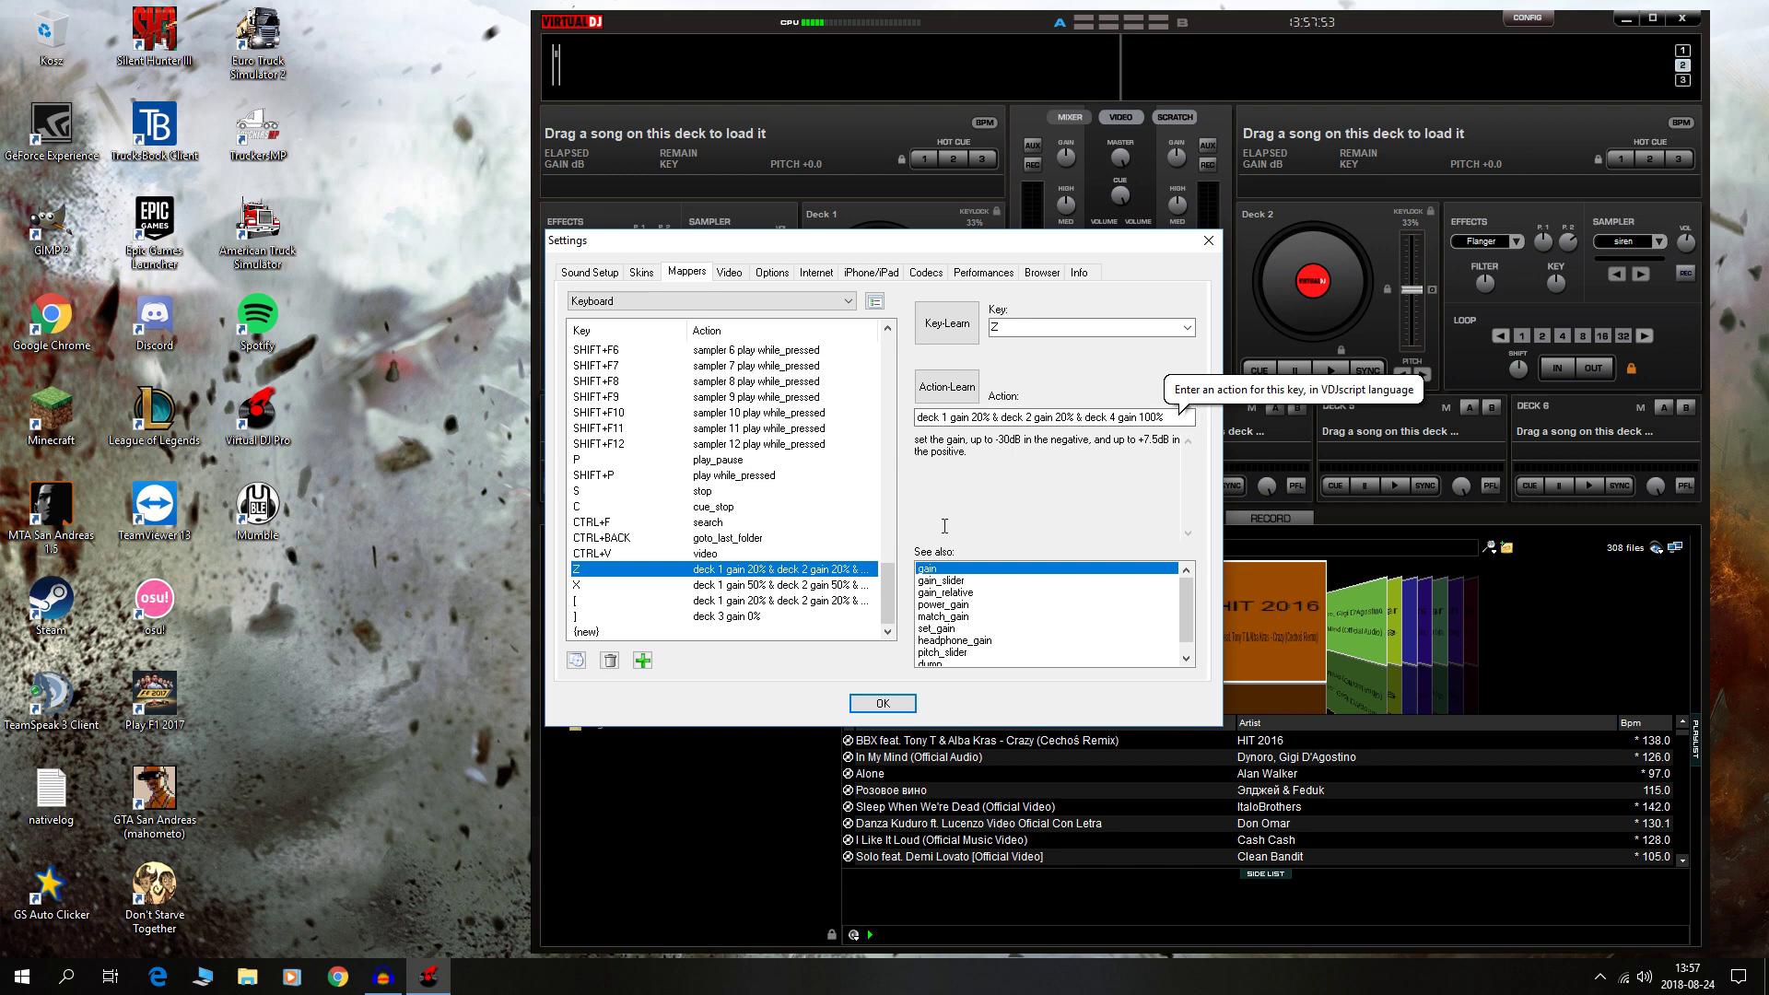
left_click(767, 586)
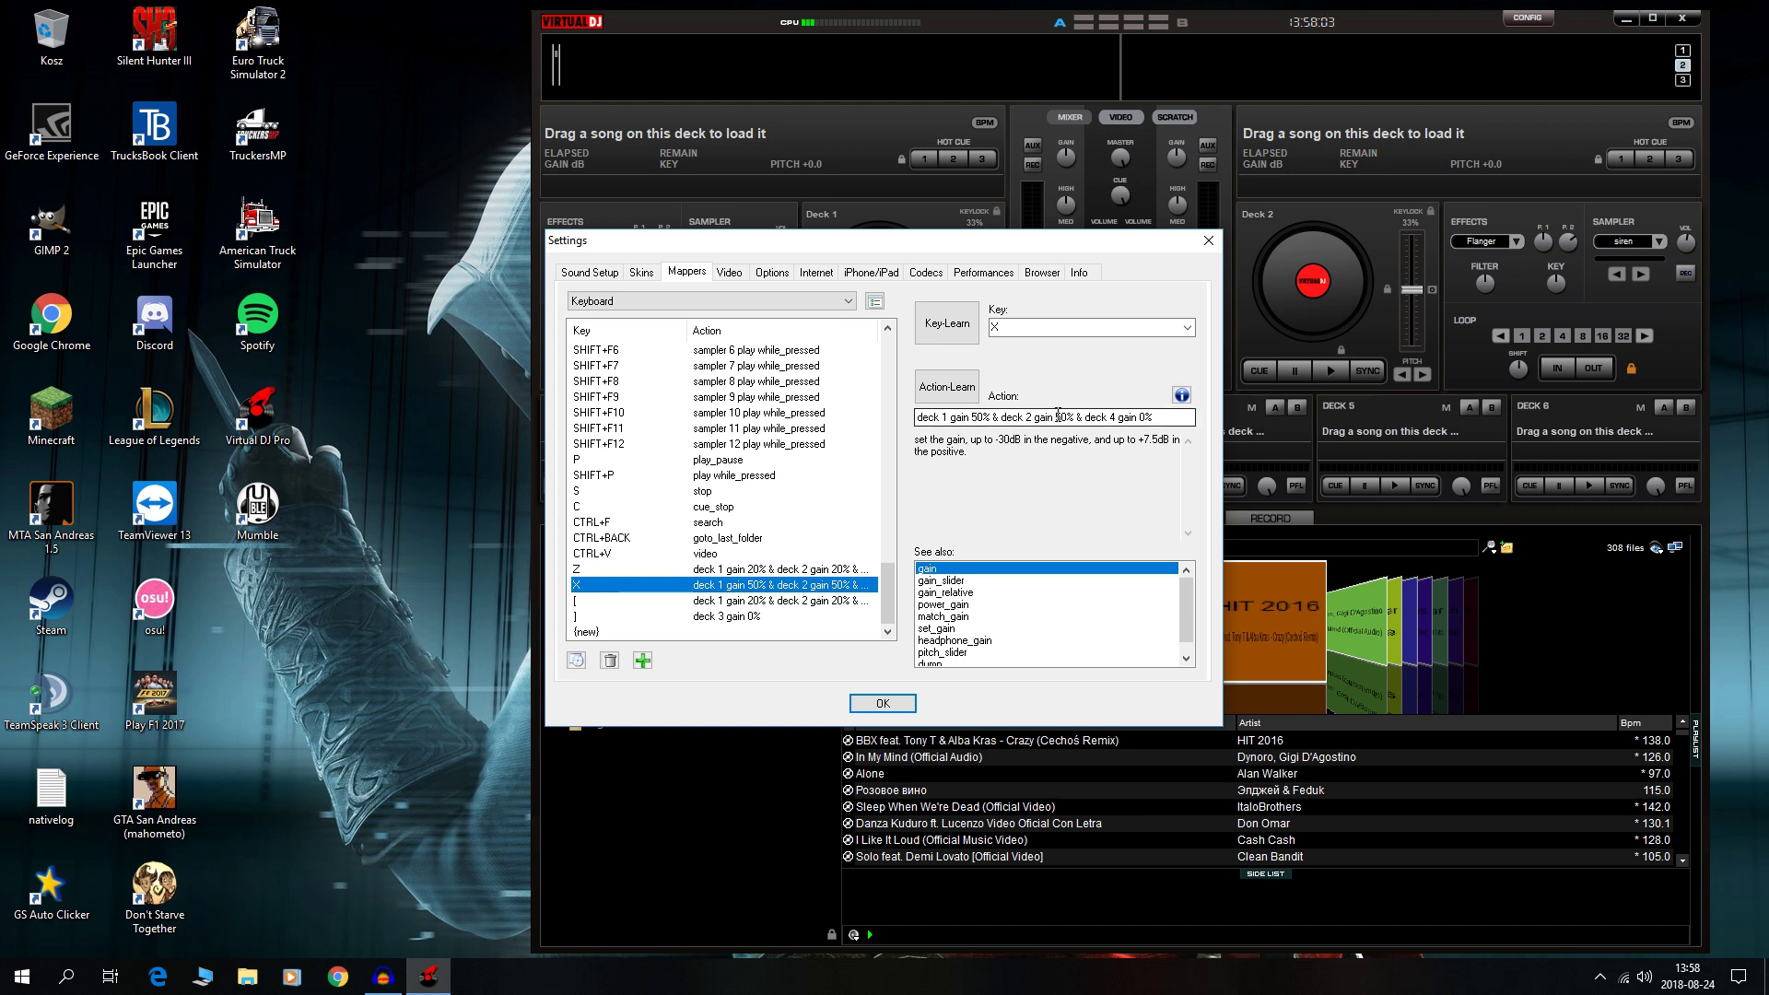
left_click(700, 570)
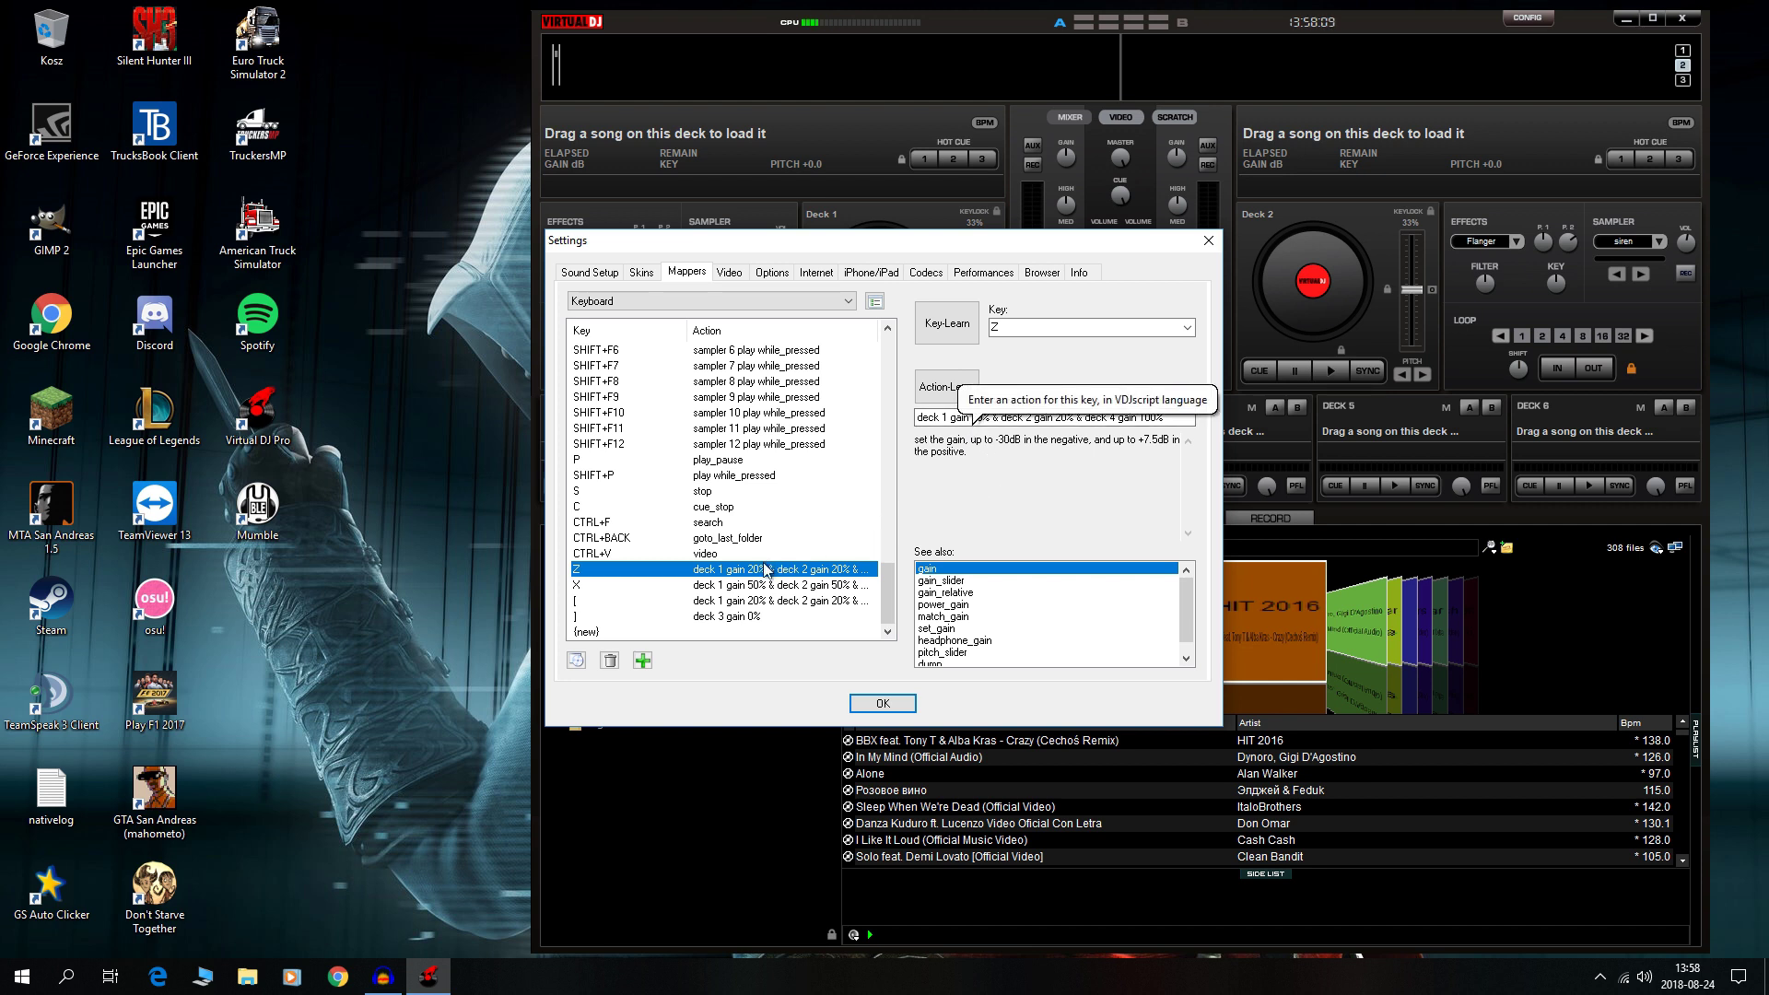
left_click(662, 587)
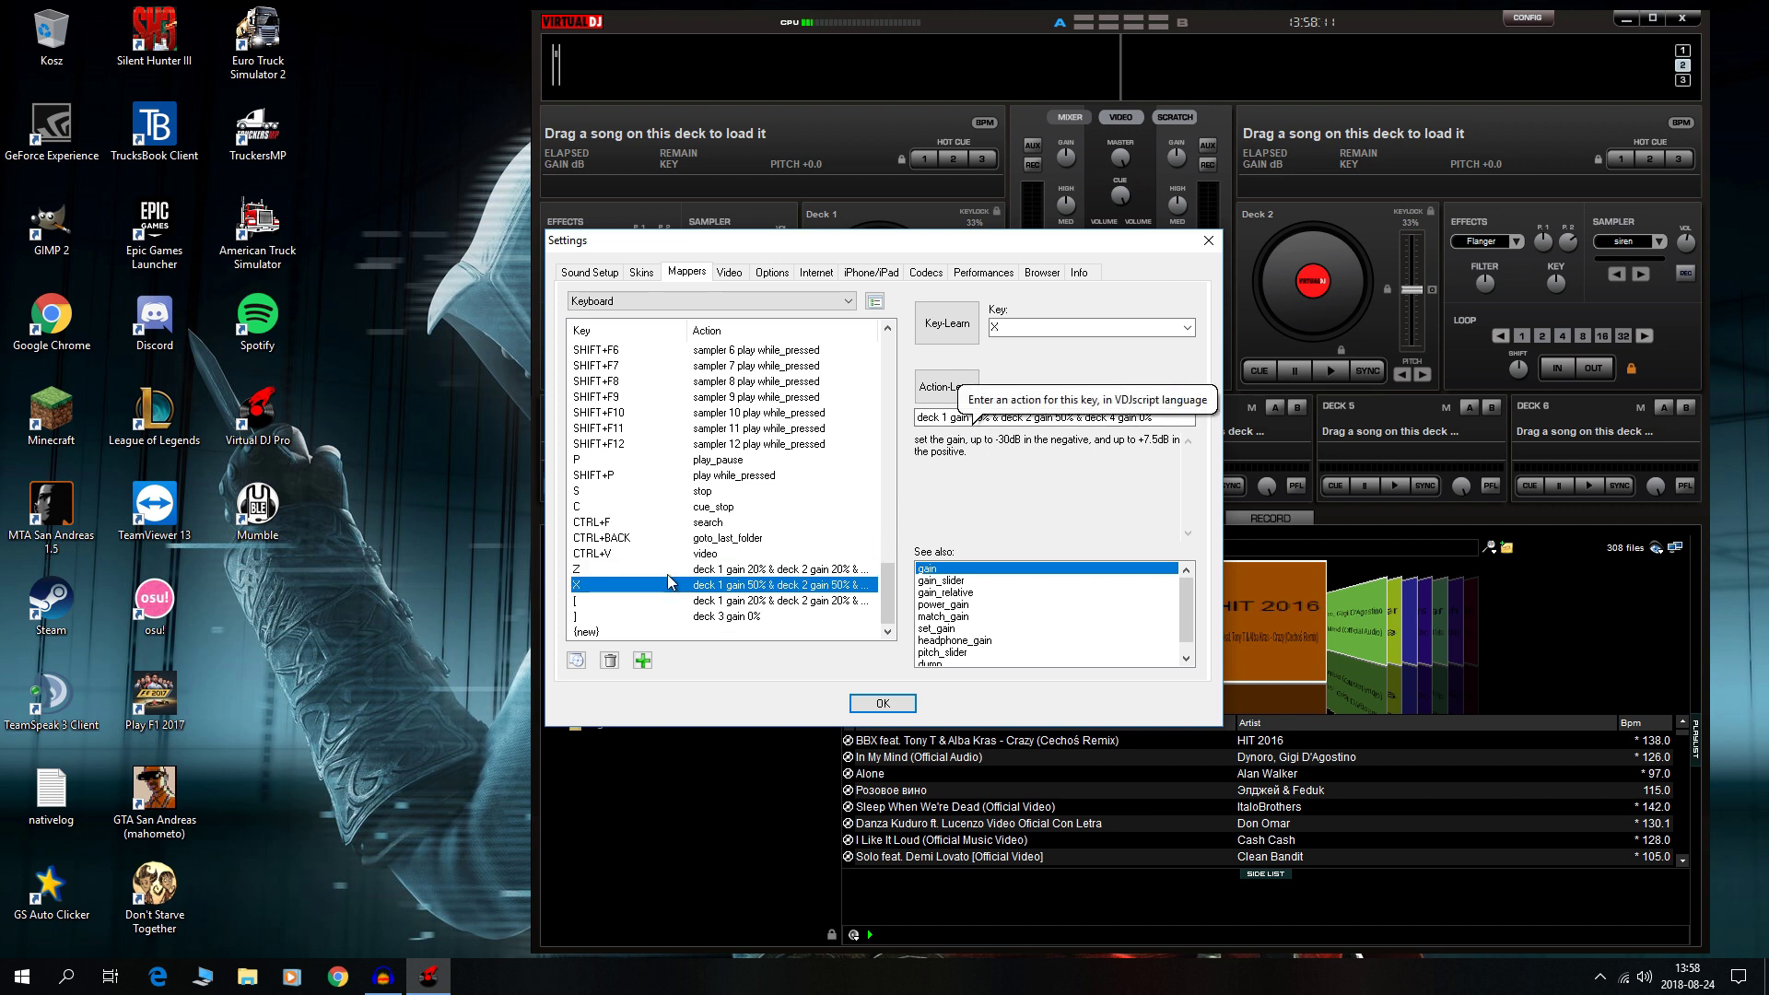
left_click(666, 572)
left_click(671, 586)
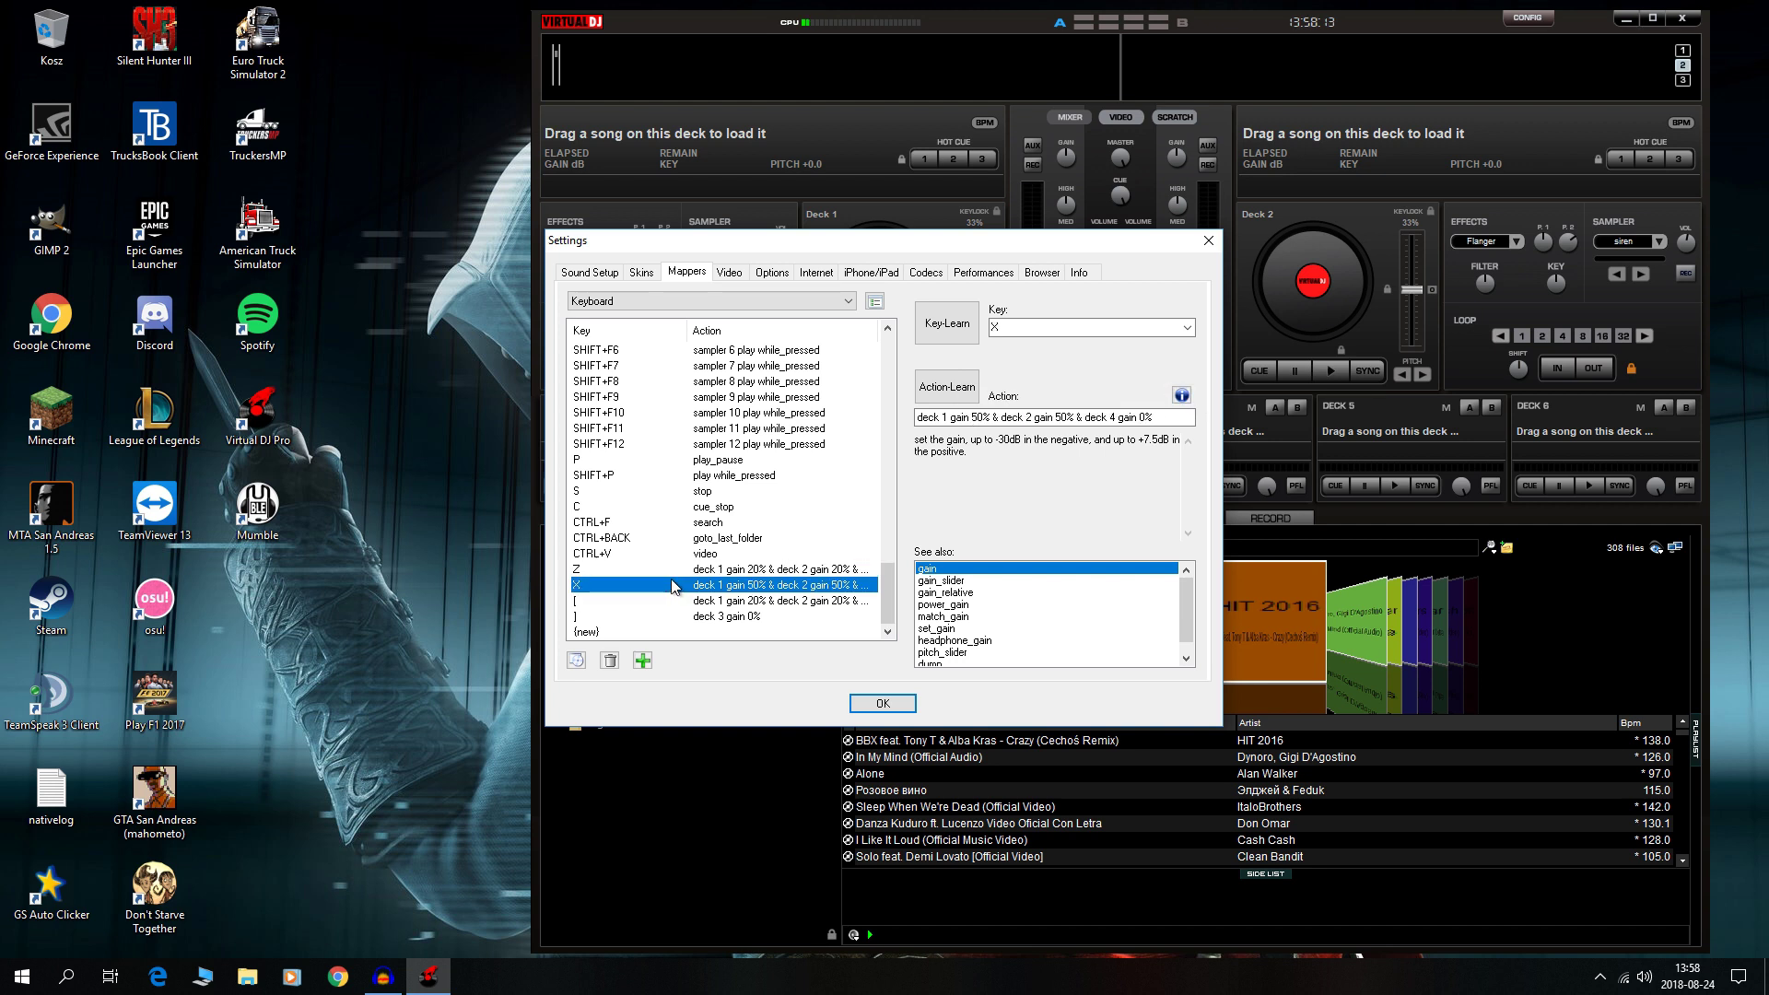
Step: Examine the gain actions mapped to the [ and ] keys for deck 3, and close the settings
left_click(684, 601)
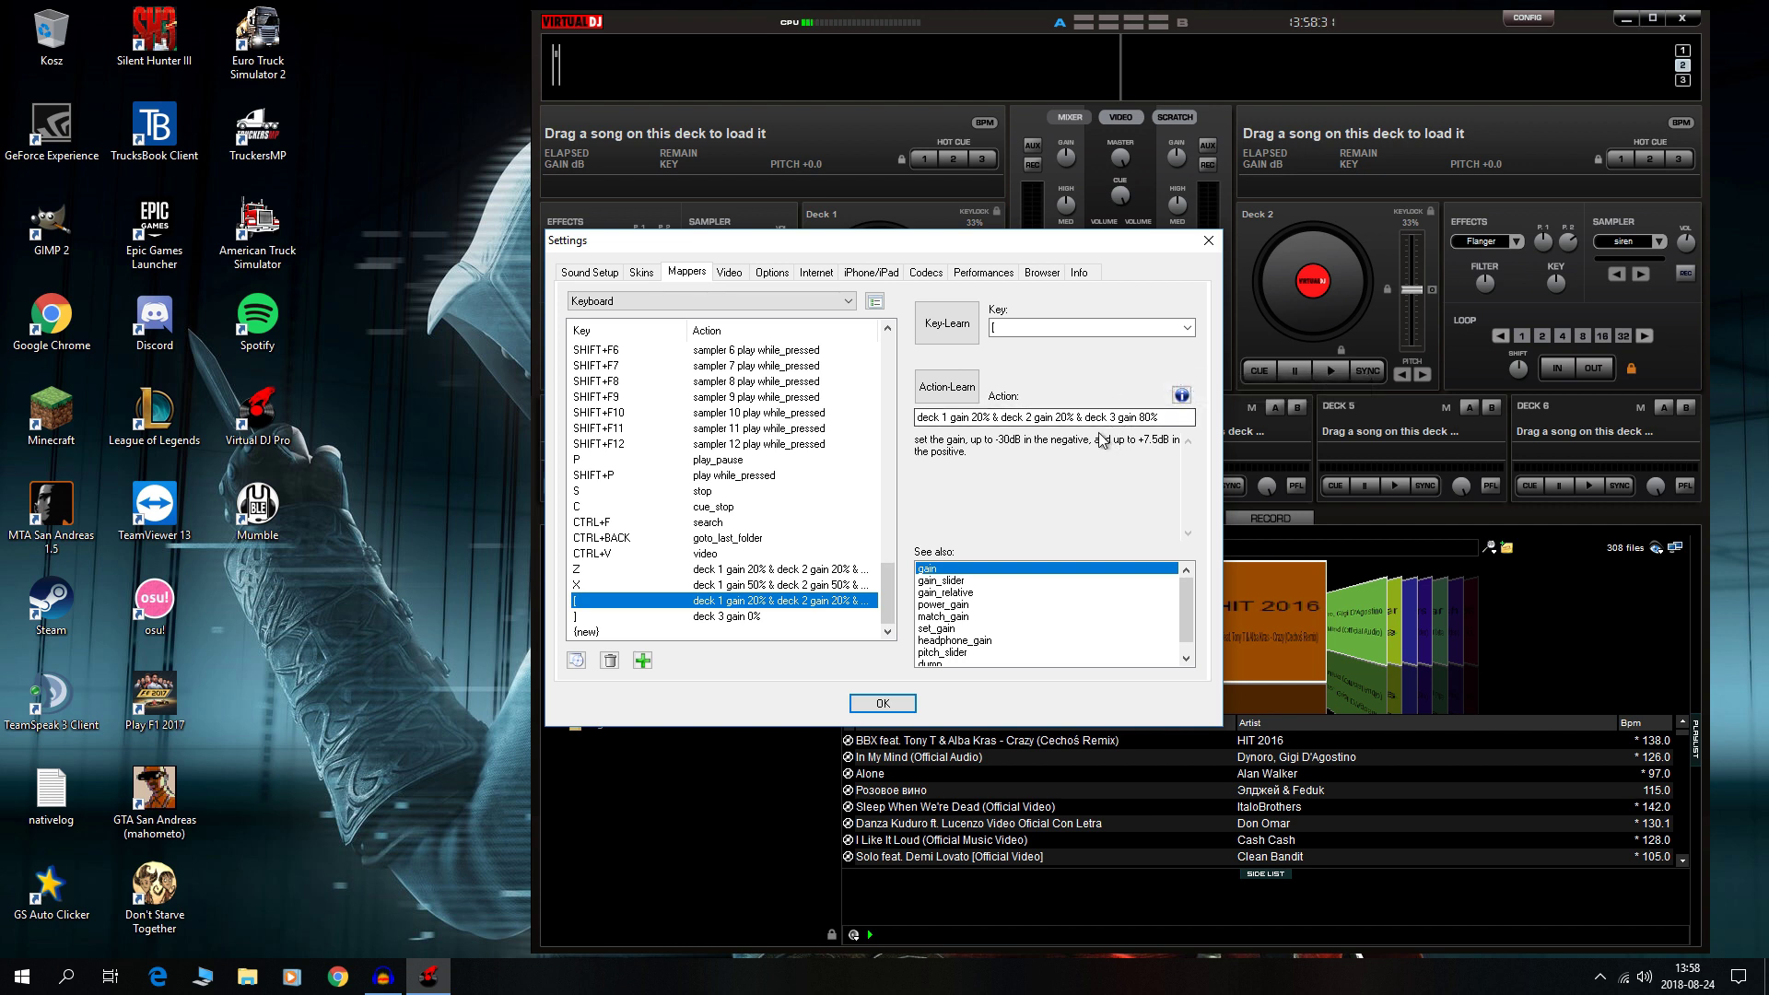
left_click(733, 619)
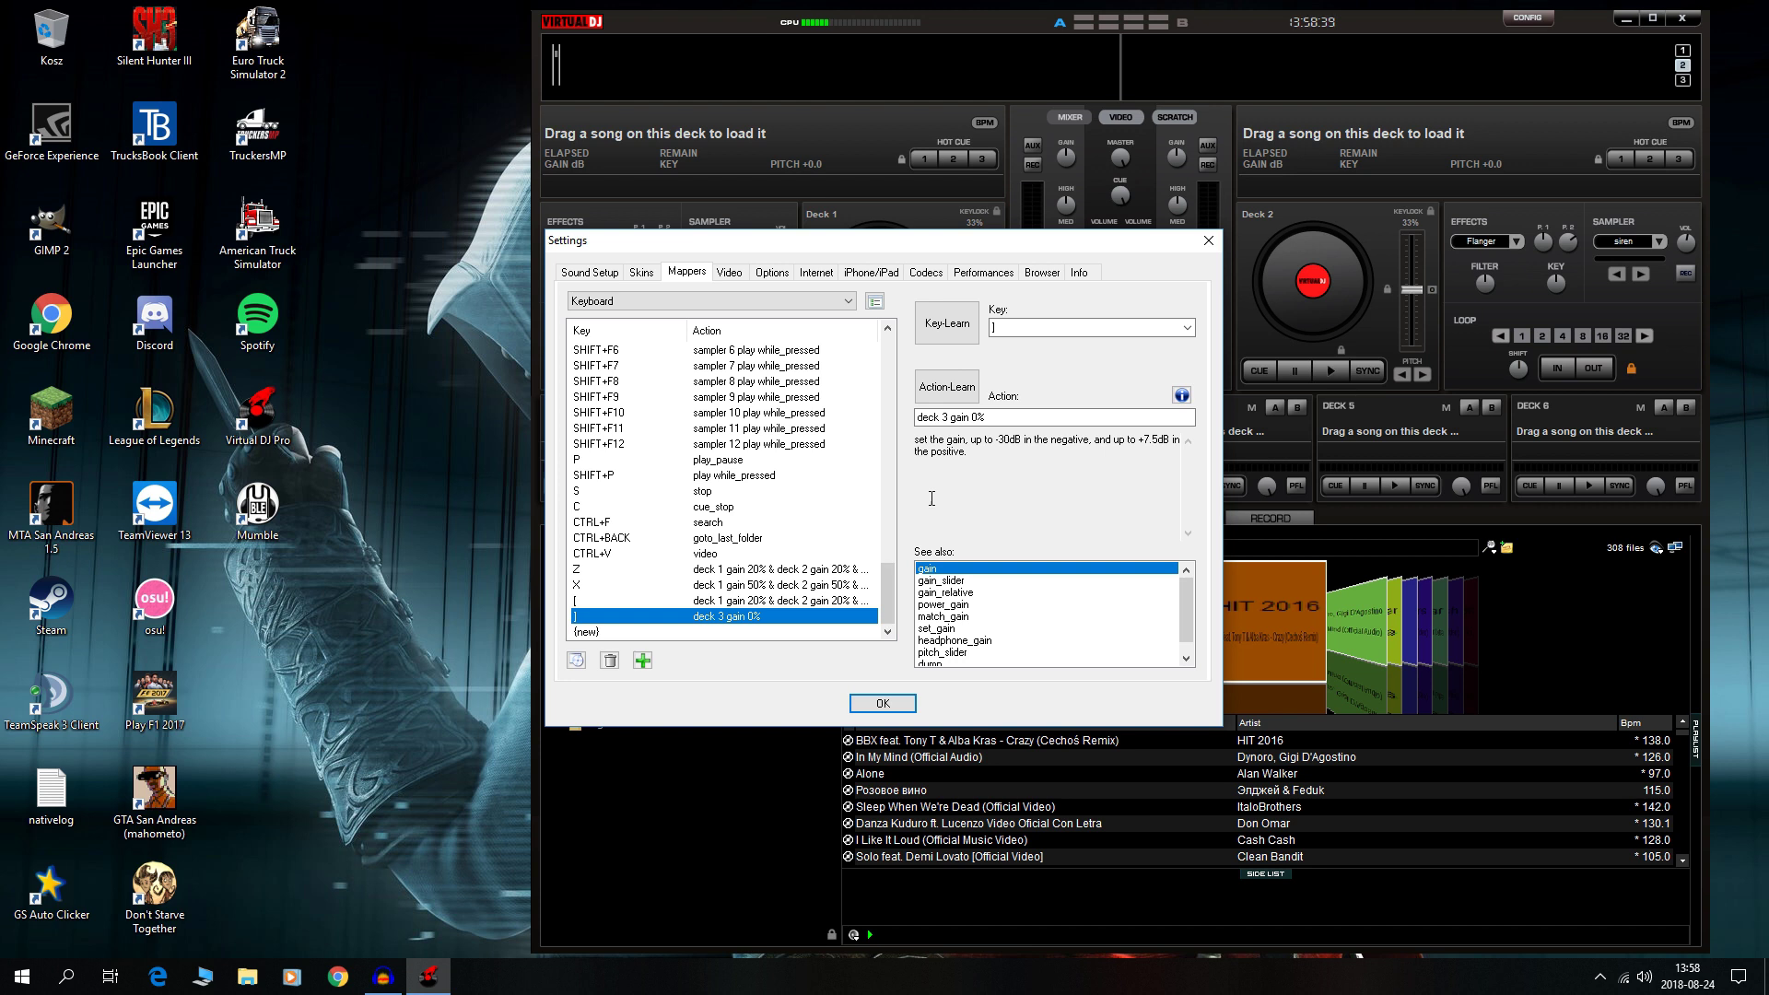
left_click(798, 601)
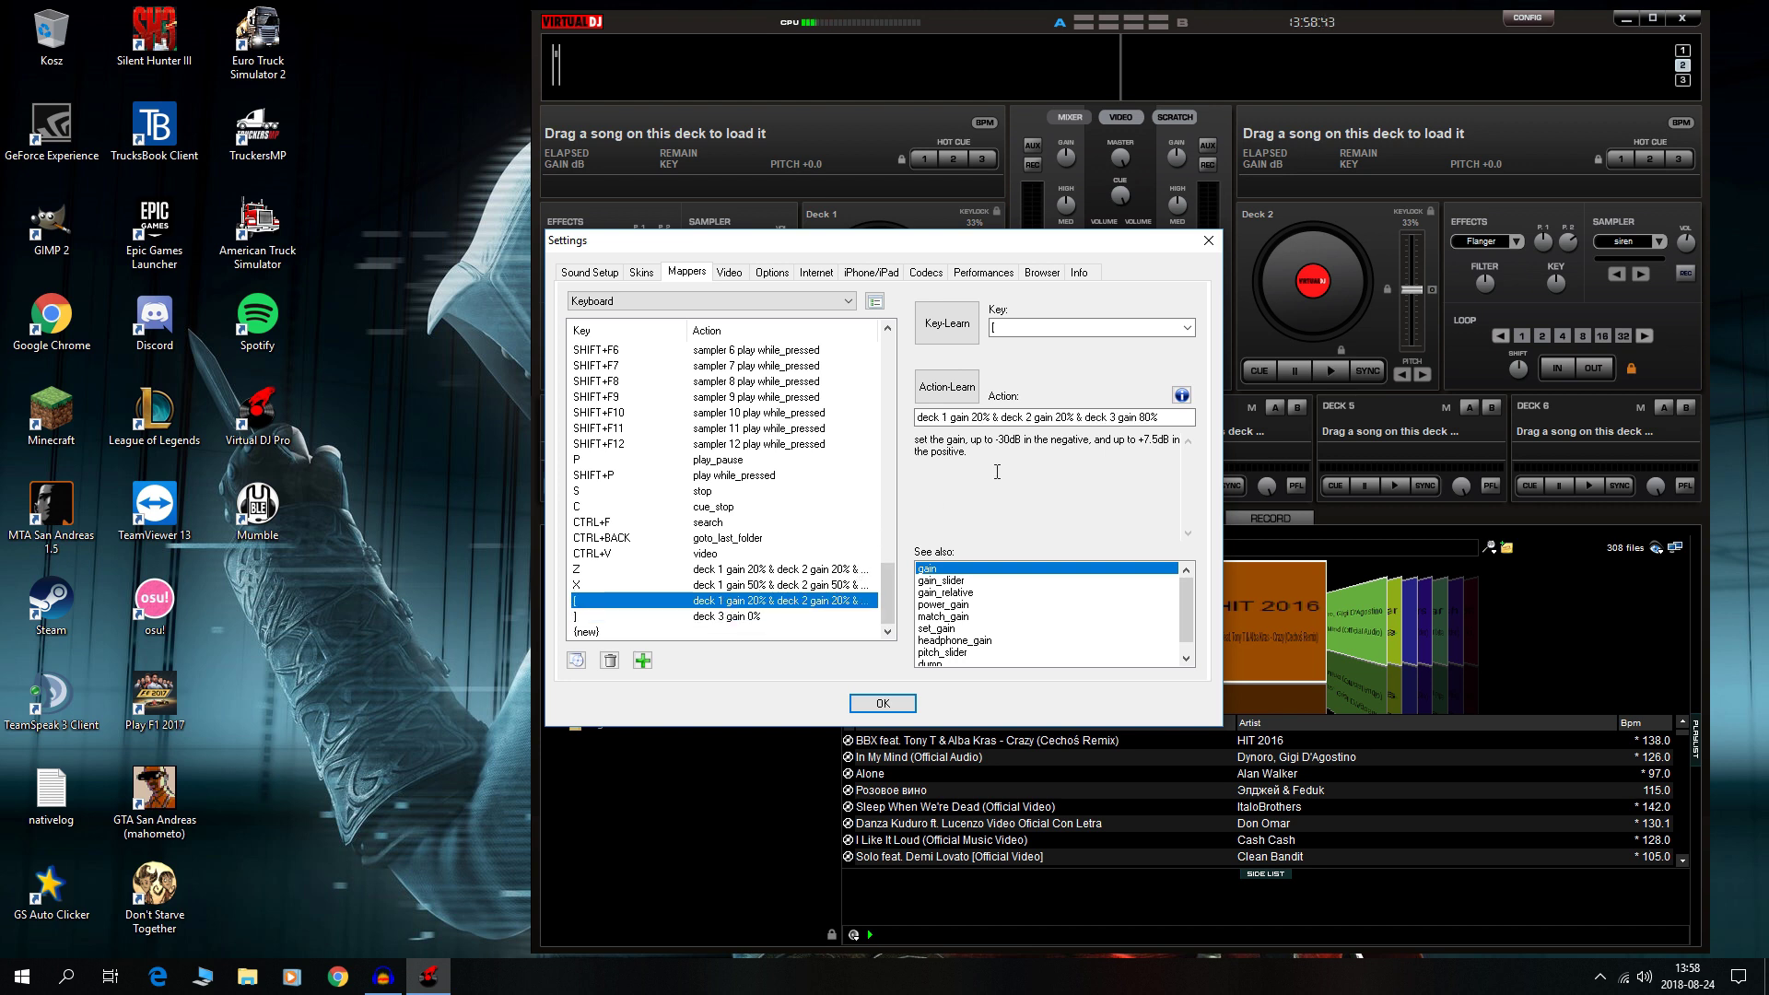
left_click(764, 617)
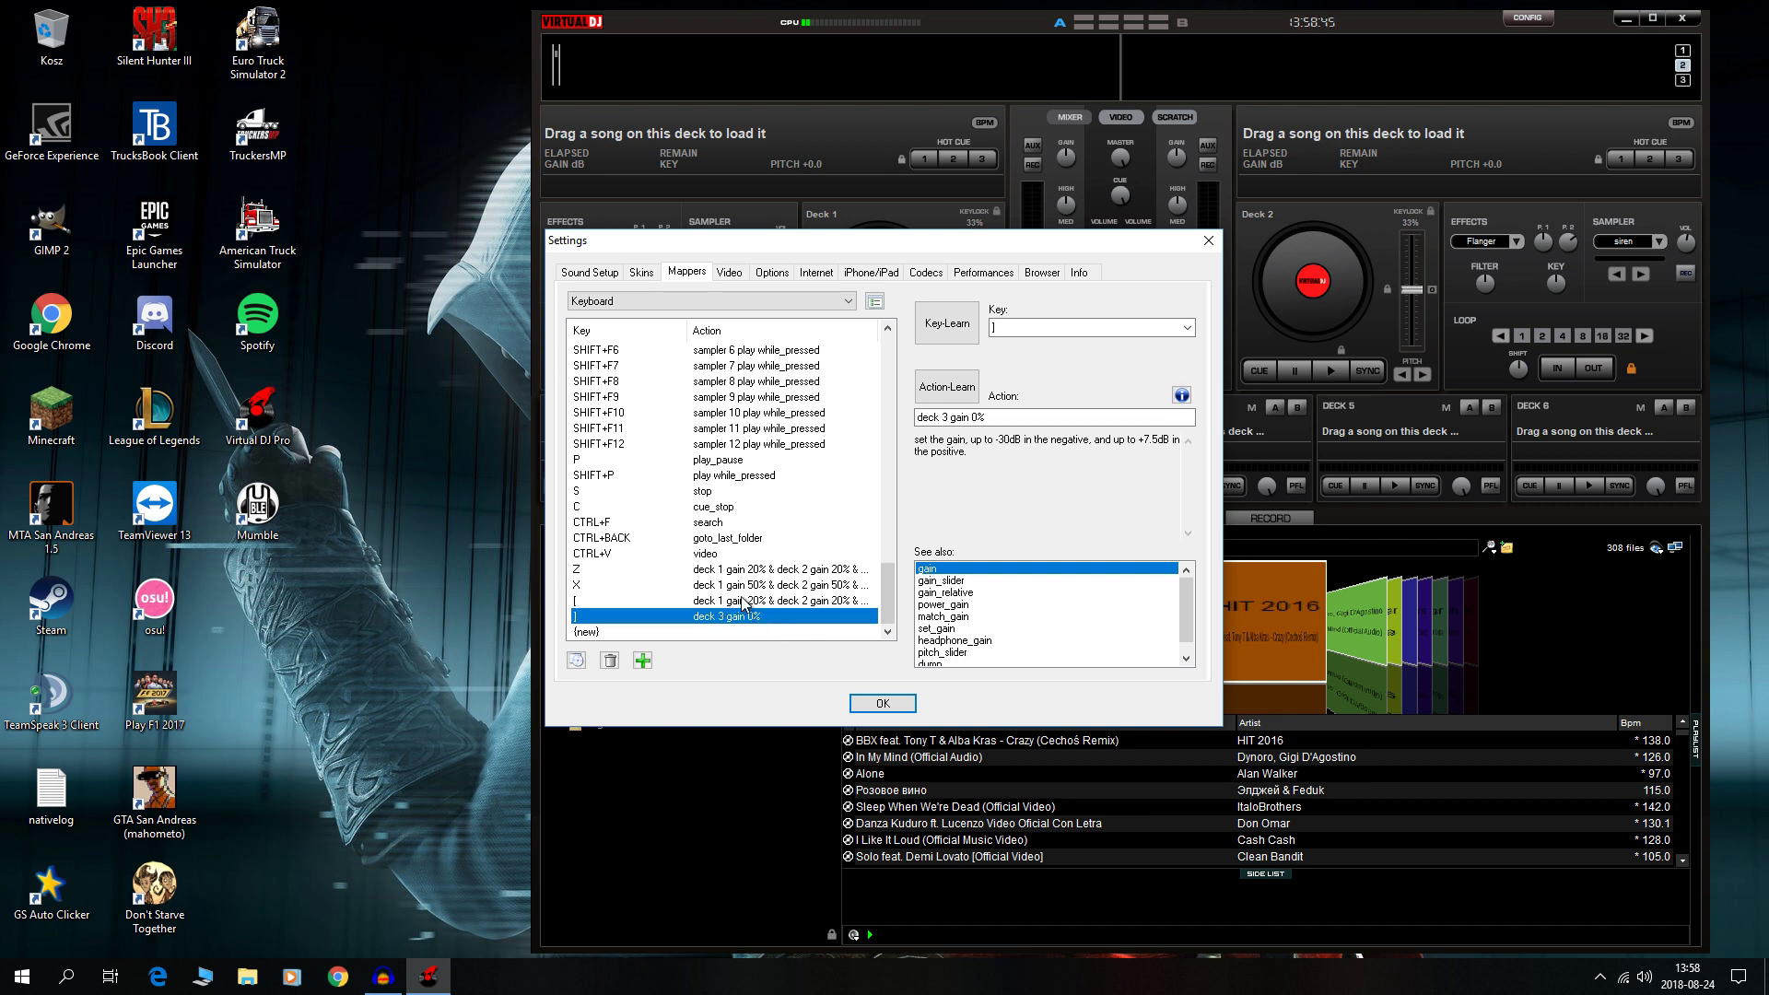
left_click(747, 586)
left_click(733, 617)
left_click(881, 704)
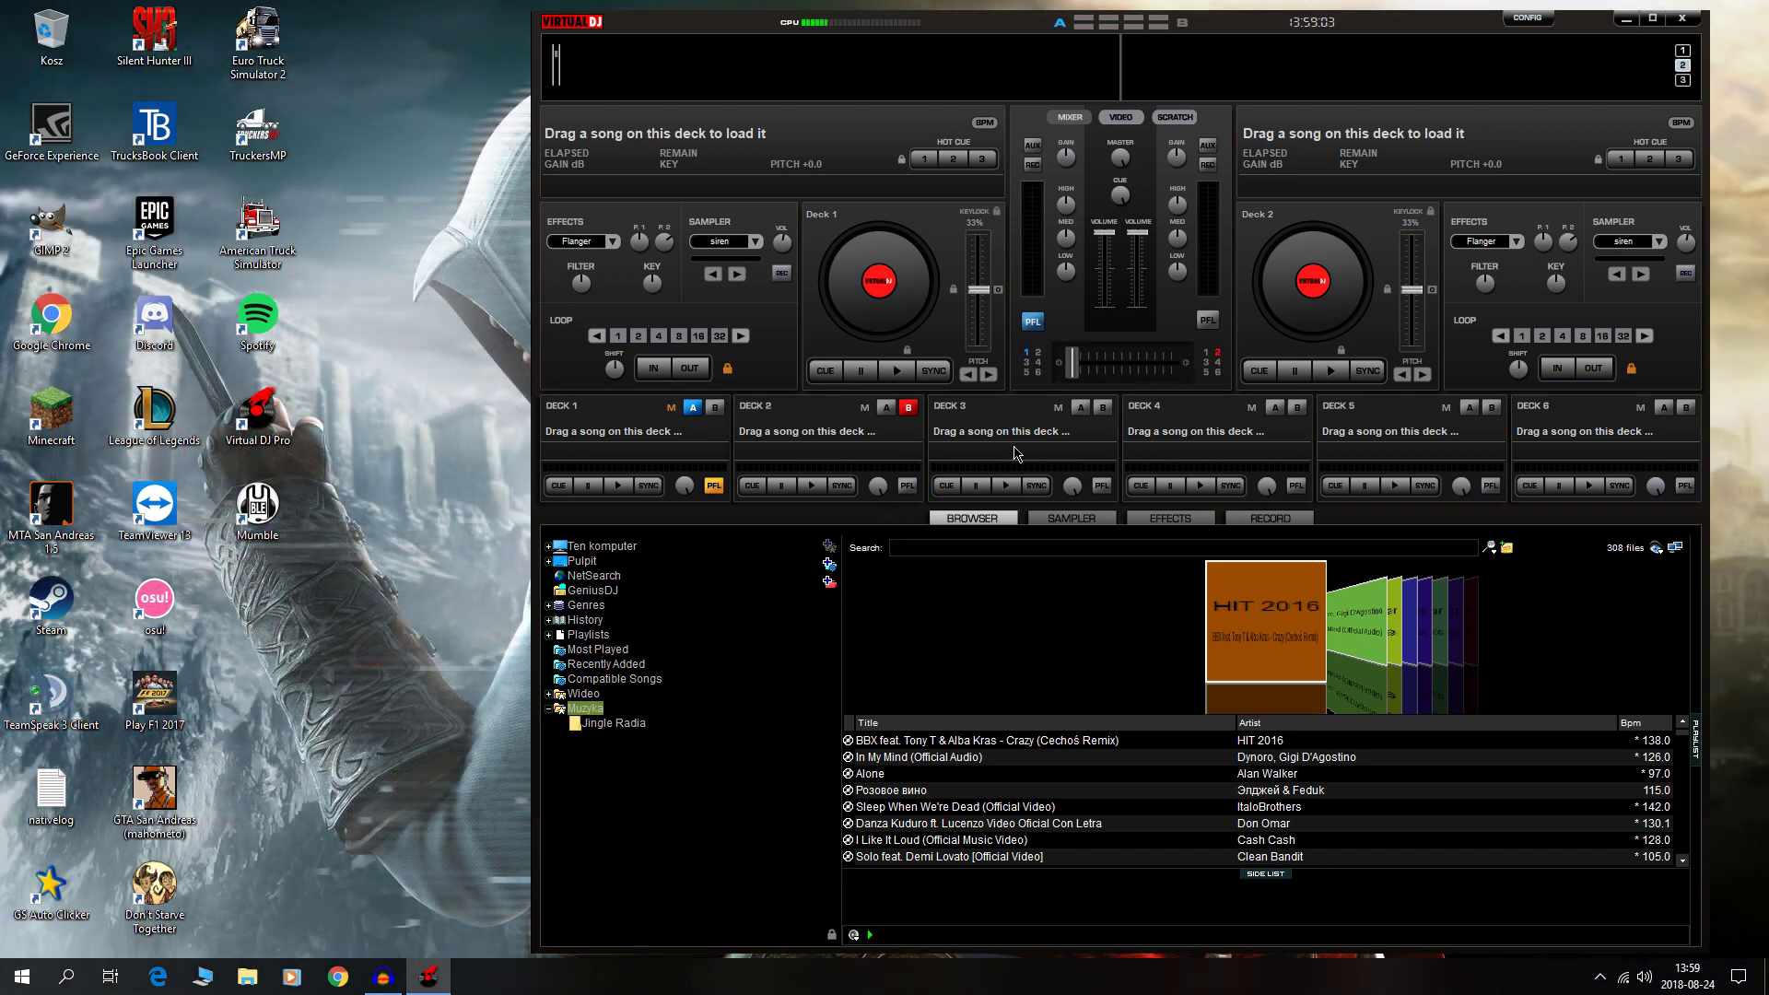
Step: Activate the line inputs on decks 3 and 4, and return decks 1 and 2 to the main A and B players
left_click(1082, 416)
left_click(1297, 409)
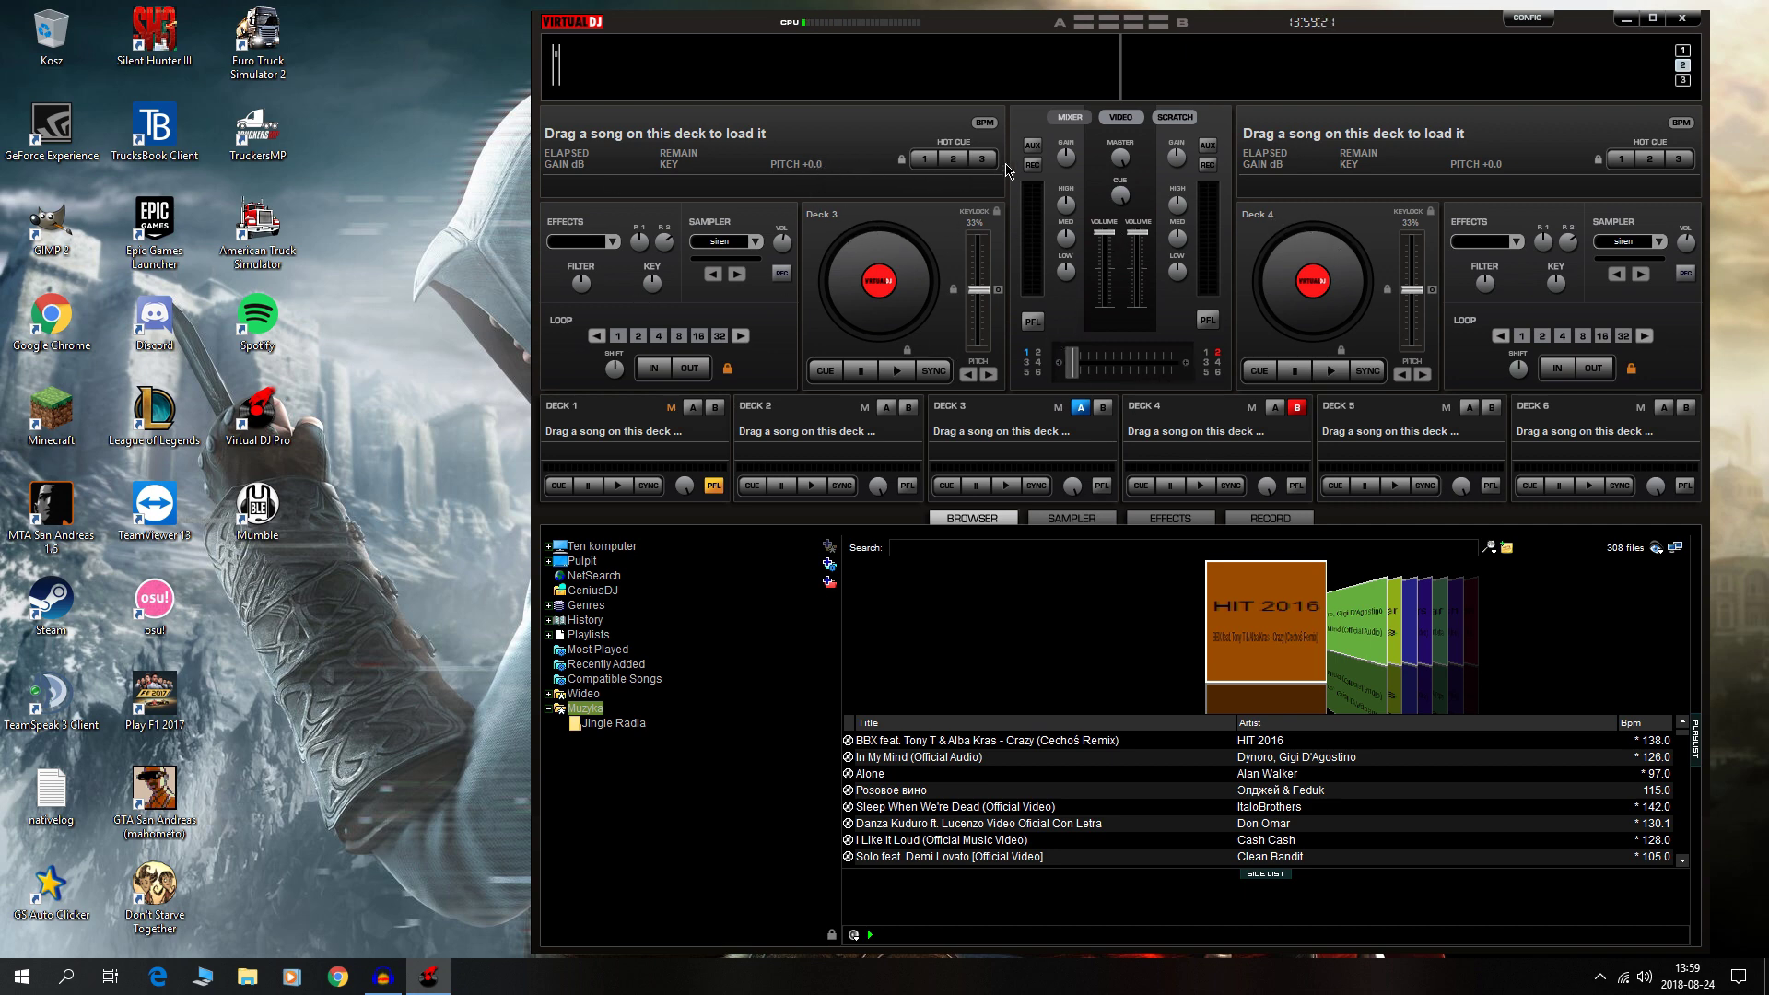
left_click(1032, 145)
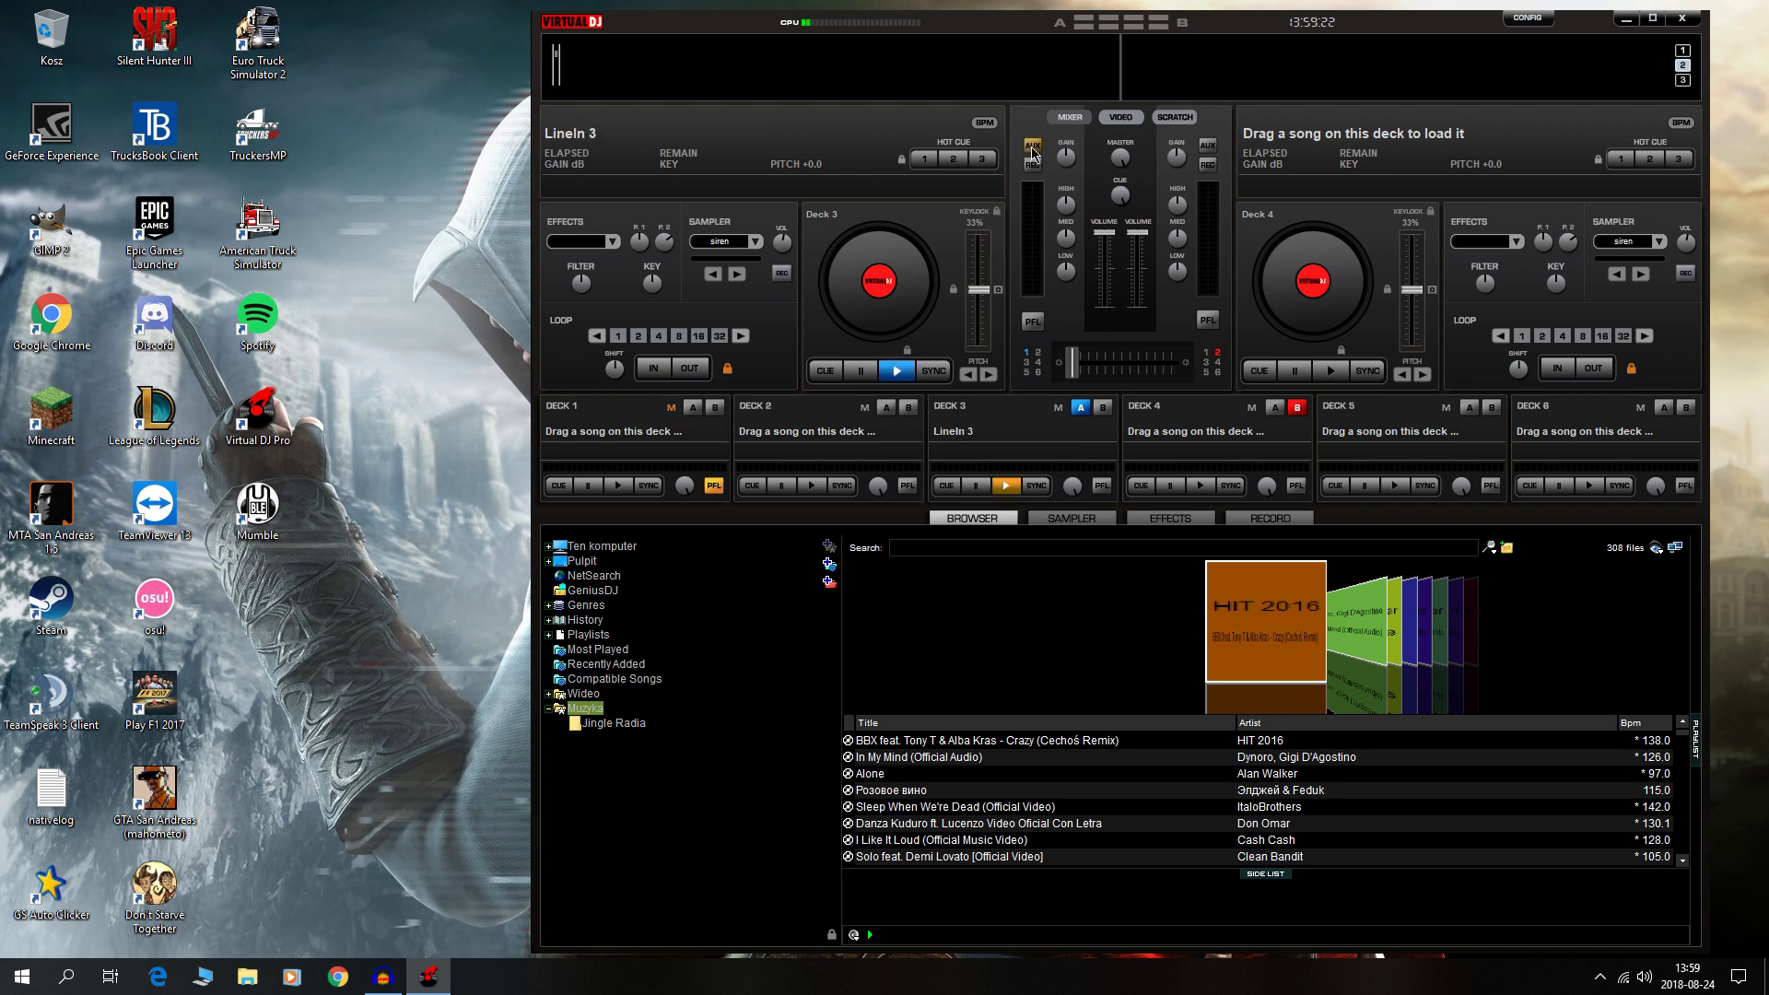
left_click(1208, 146)
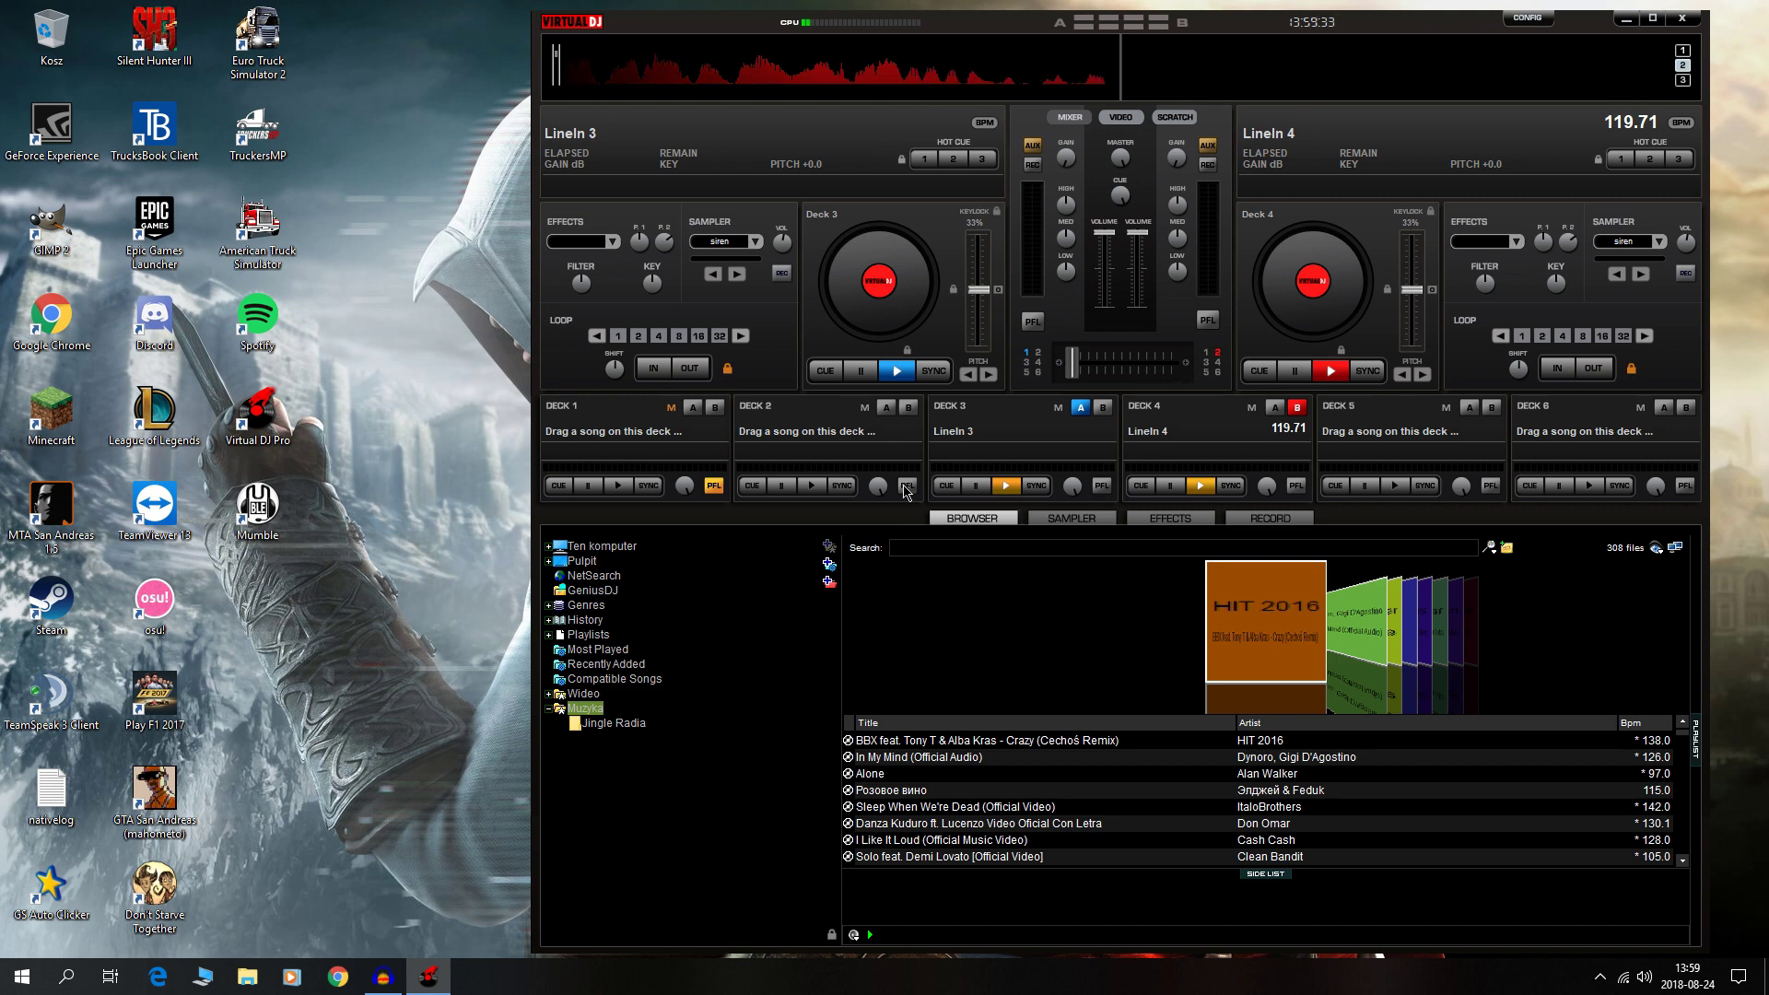
left_click(909, 408)
left_click(692, 407)
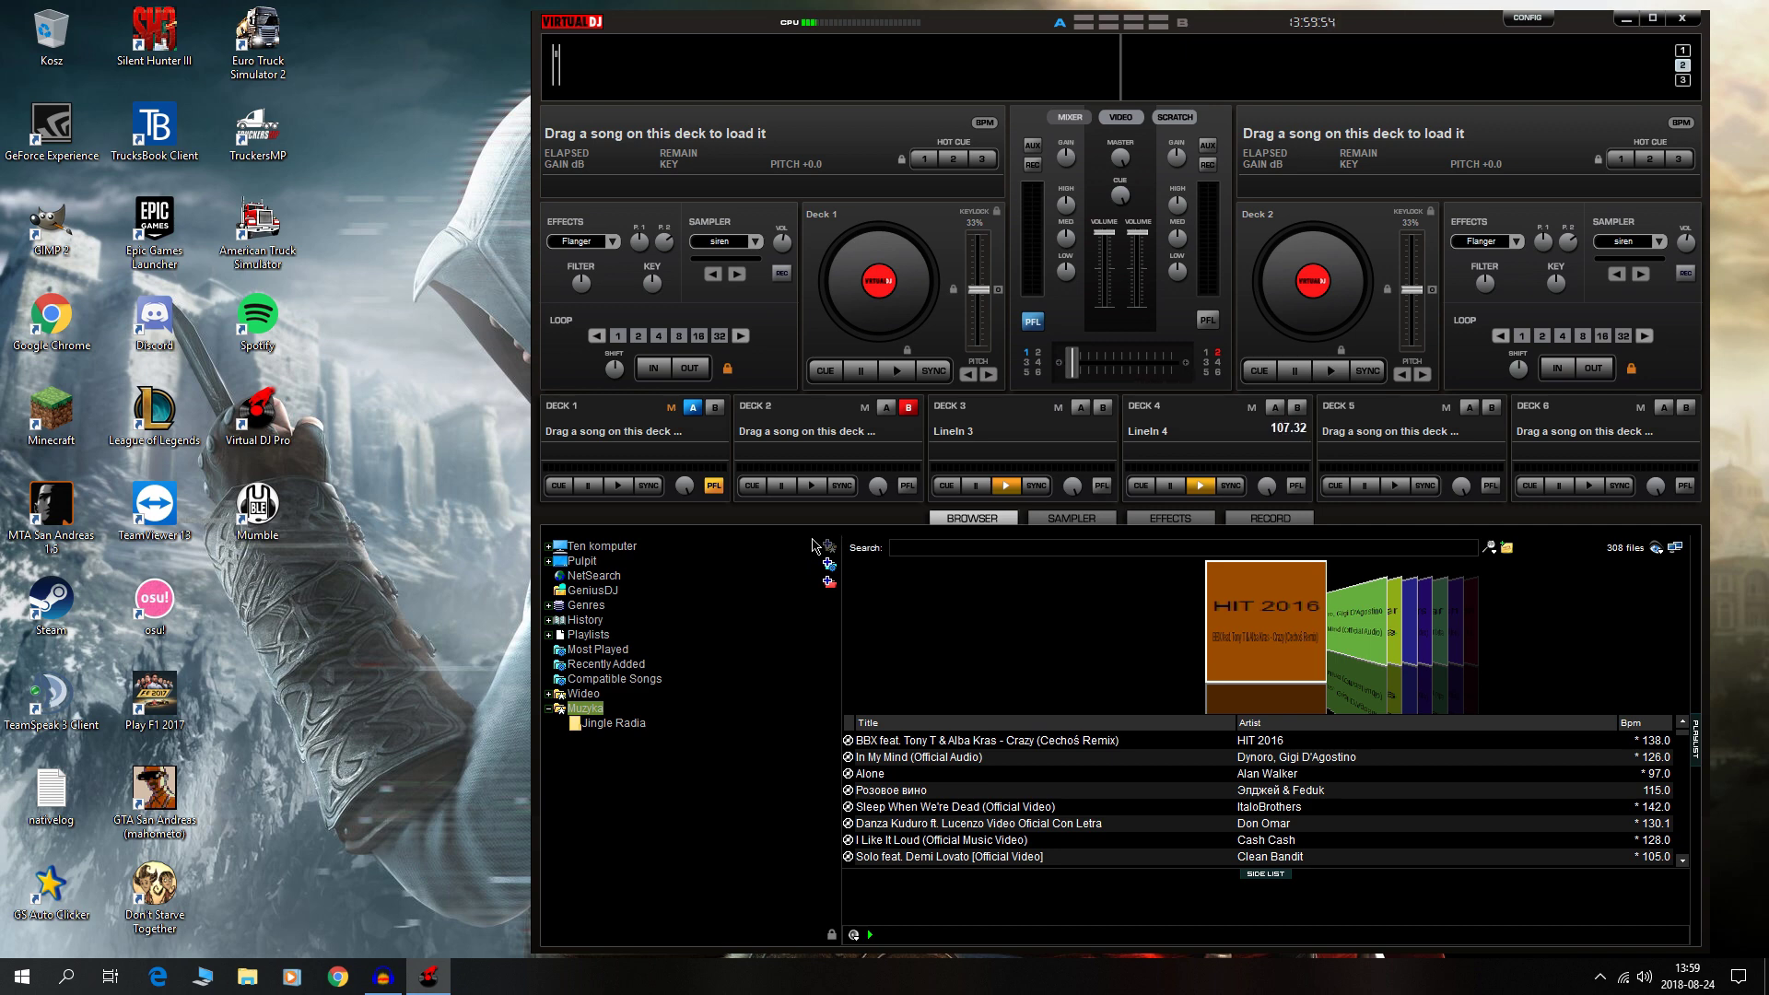
Step: Switch to Discord and join the second voice channel in the PRYWATNE category
left_click(1601, 977)
left_click(1636, 908)
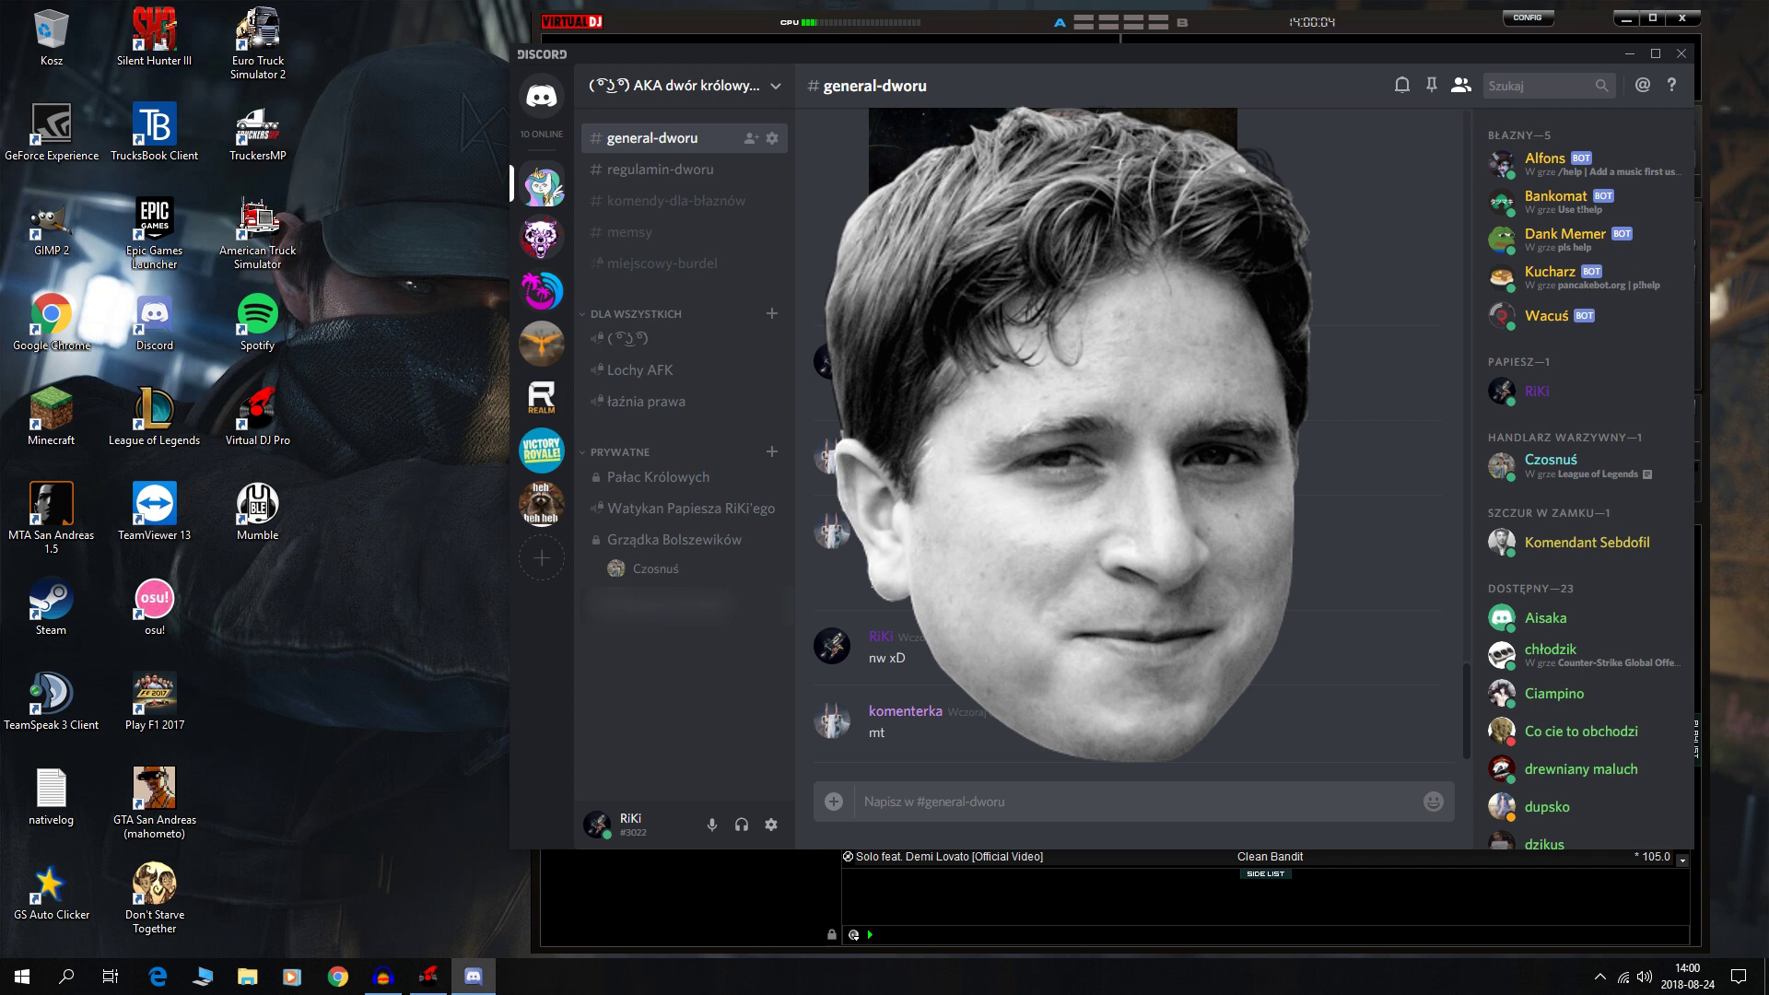
left_click(645, 509)
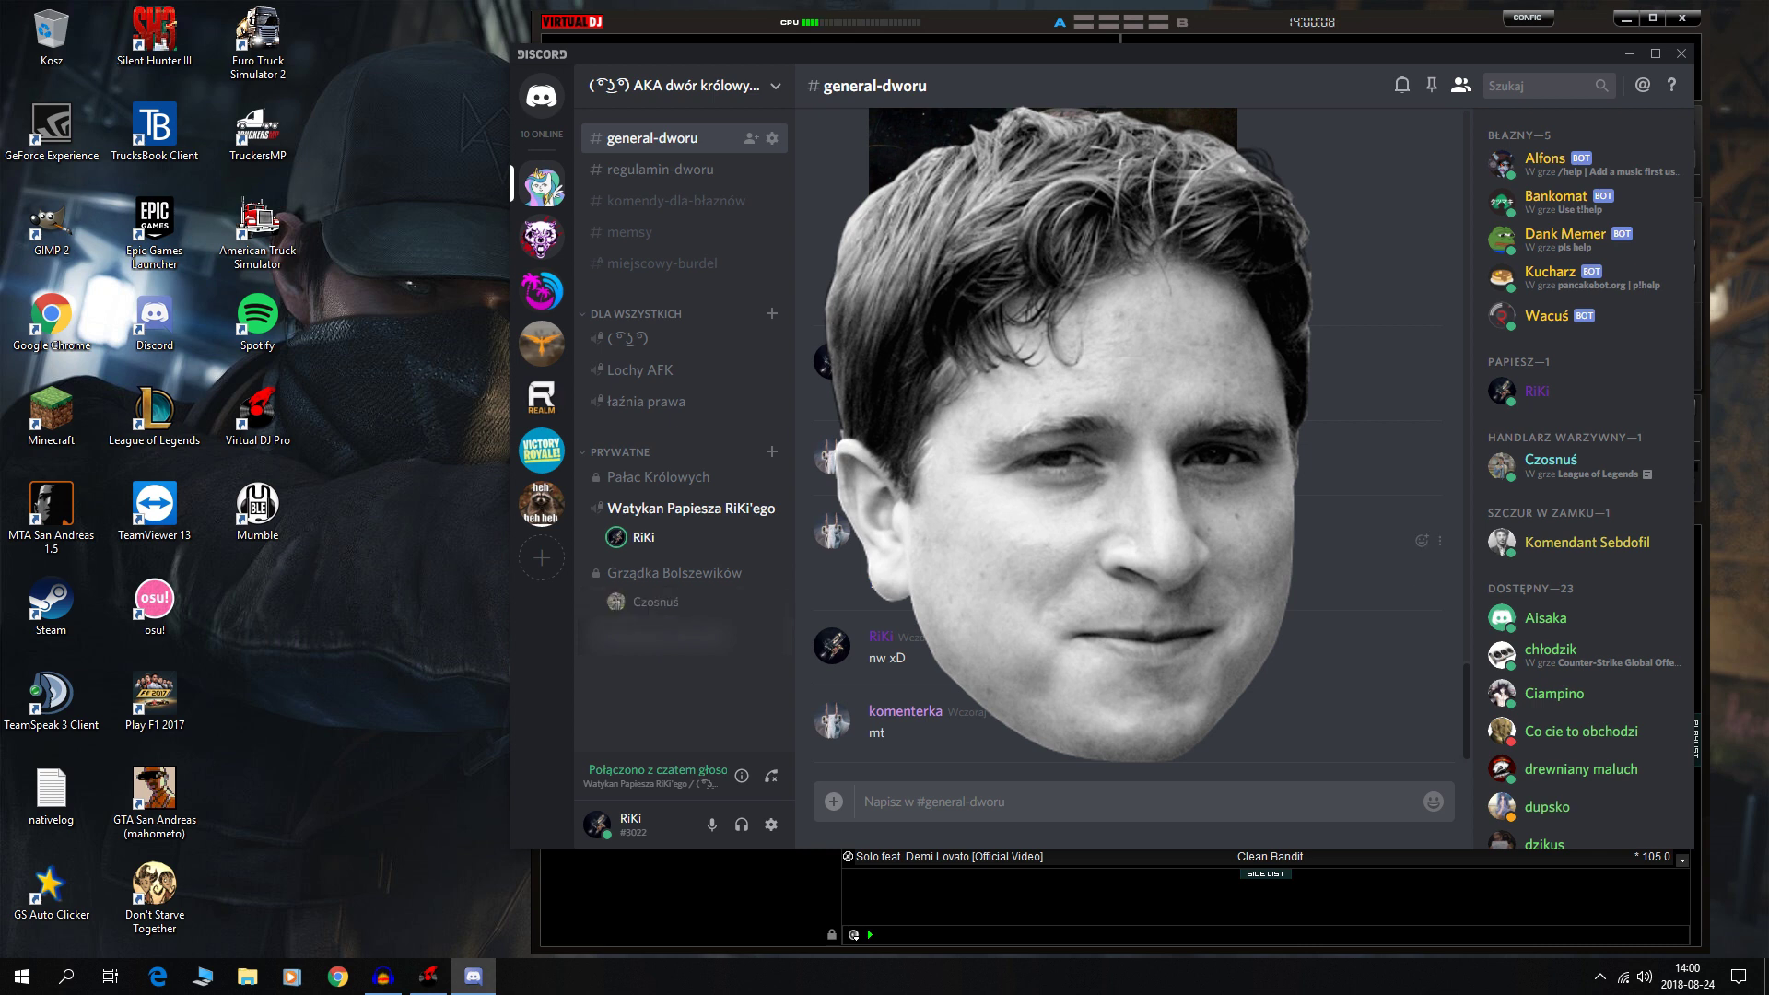
Step: Set Discord's voice output device to CABLE Input (VB-Audio Virtual Cable), and close the user settings
left_click(772, 825)
left_click(727, 433)
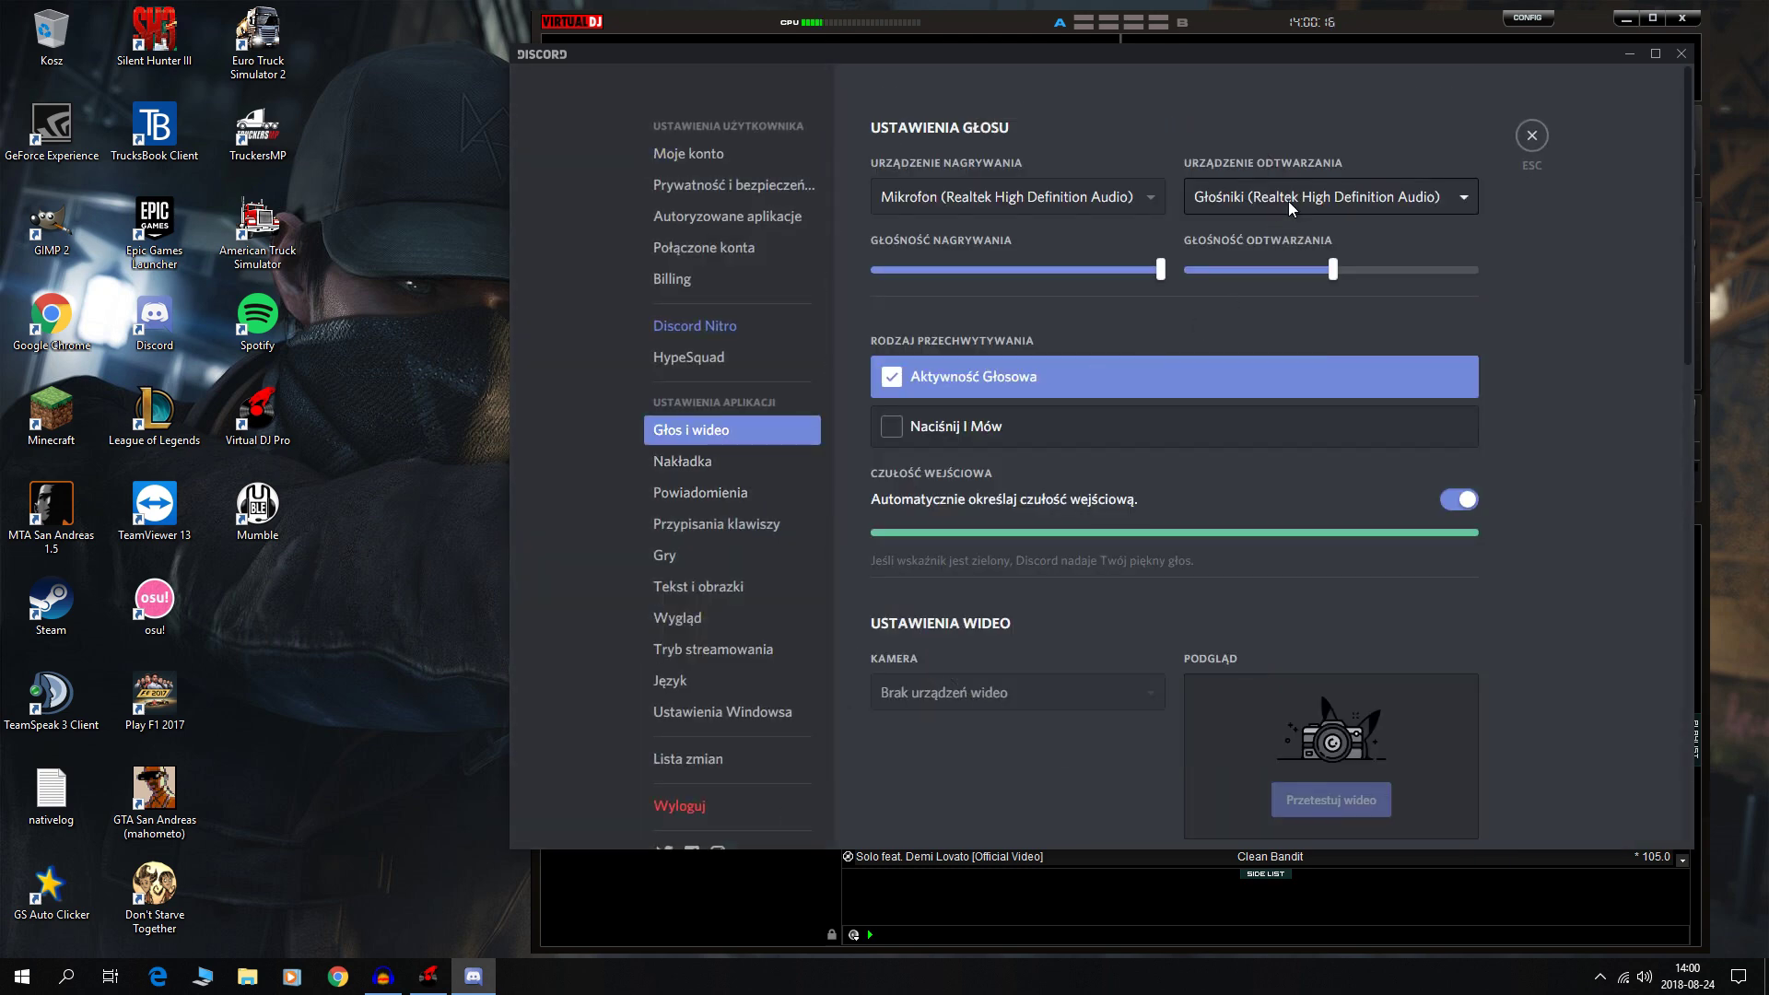
left_click(1288, 201)
left_click(1263, 275)
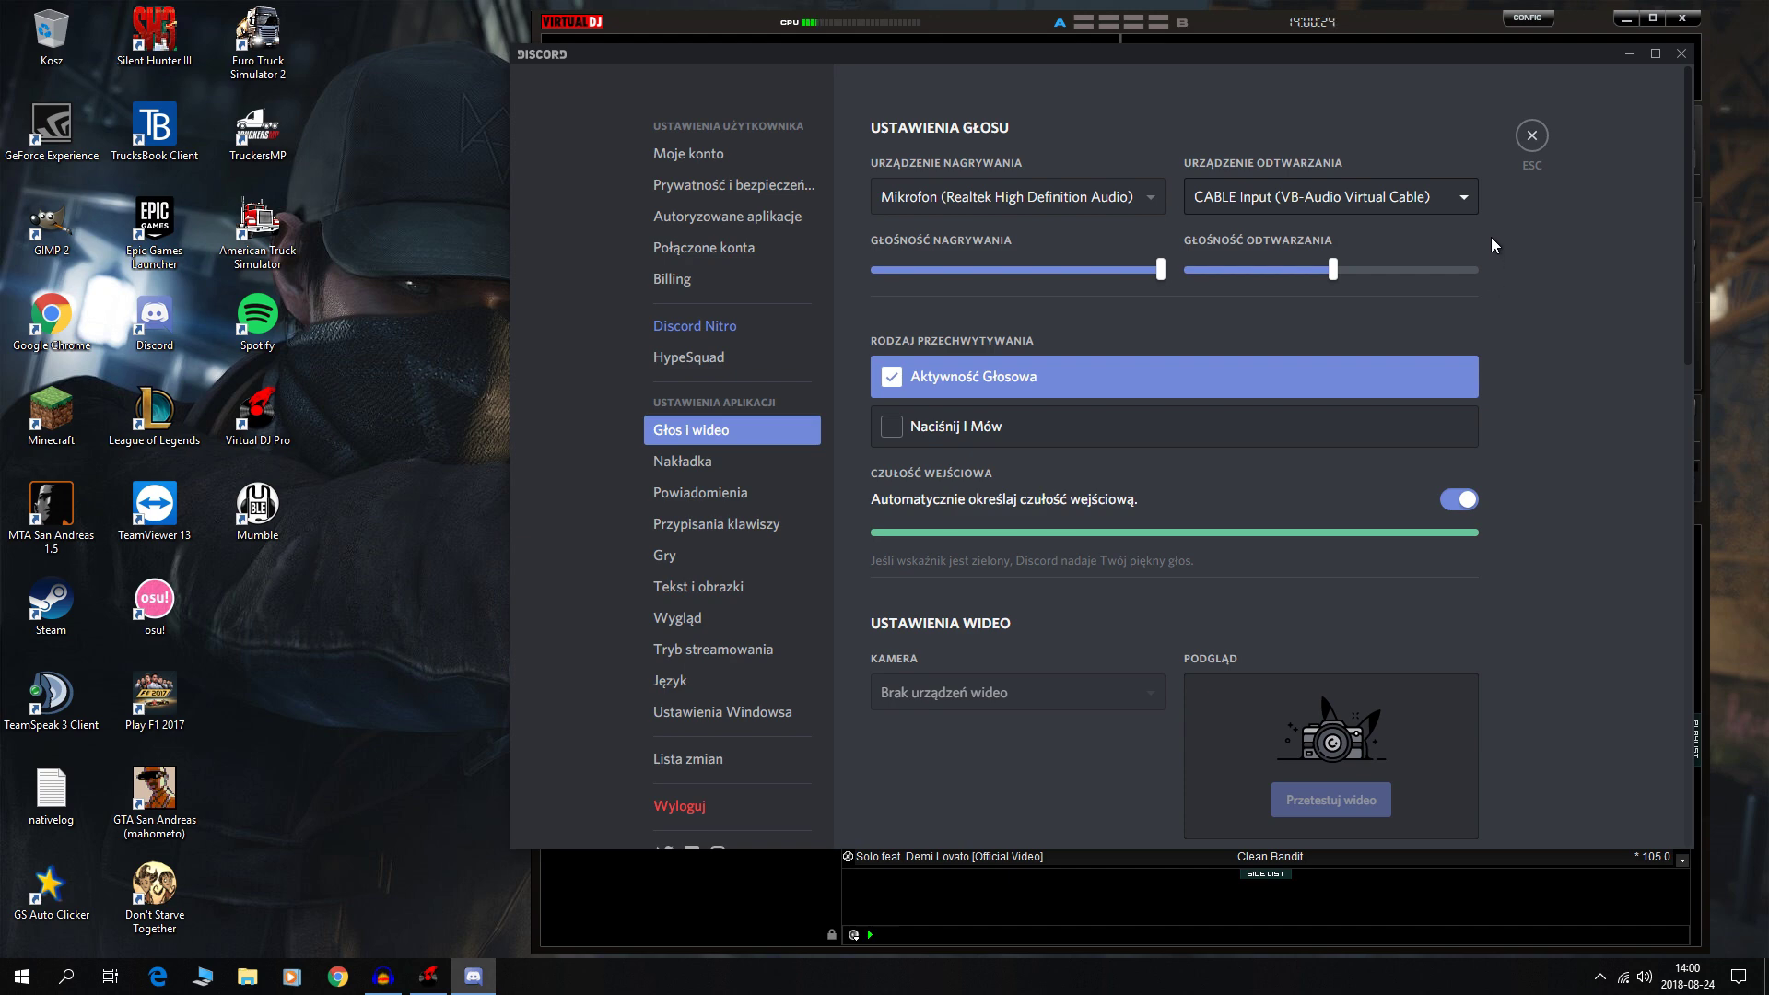
left_click(1529, 139)
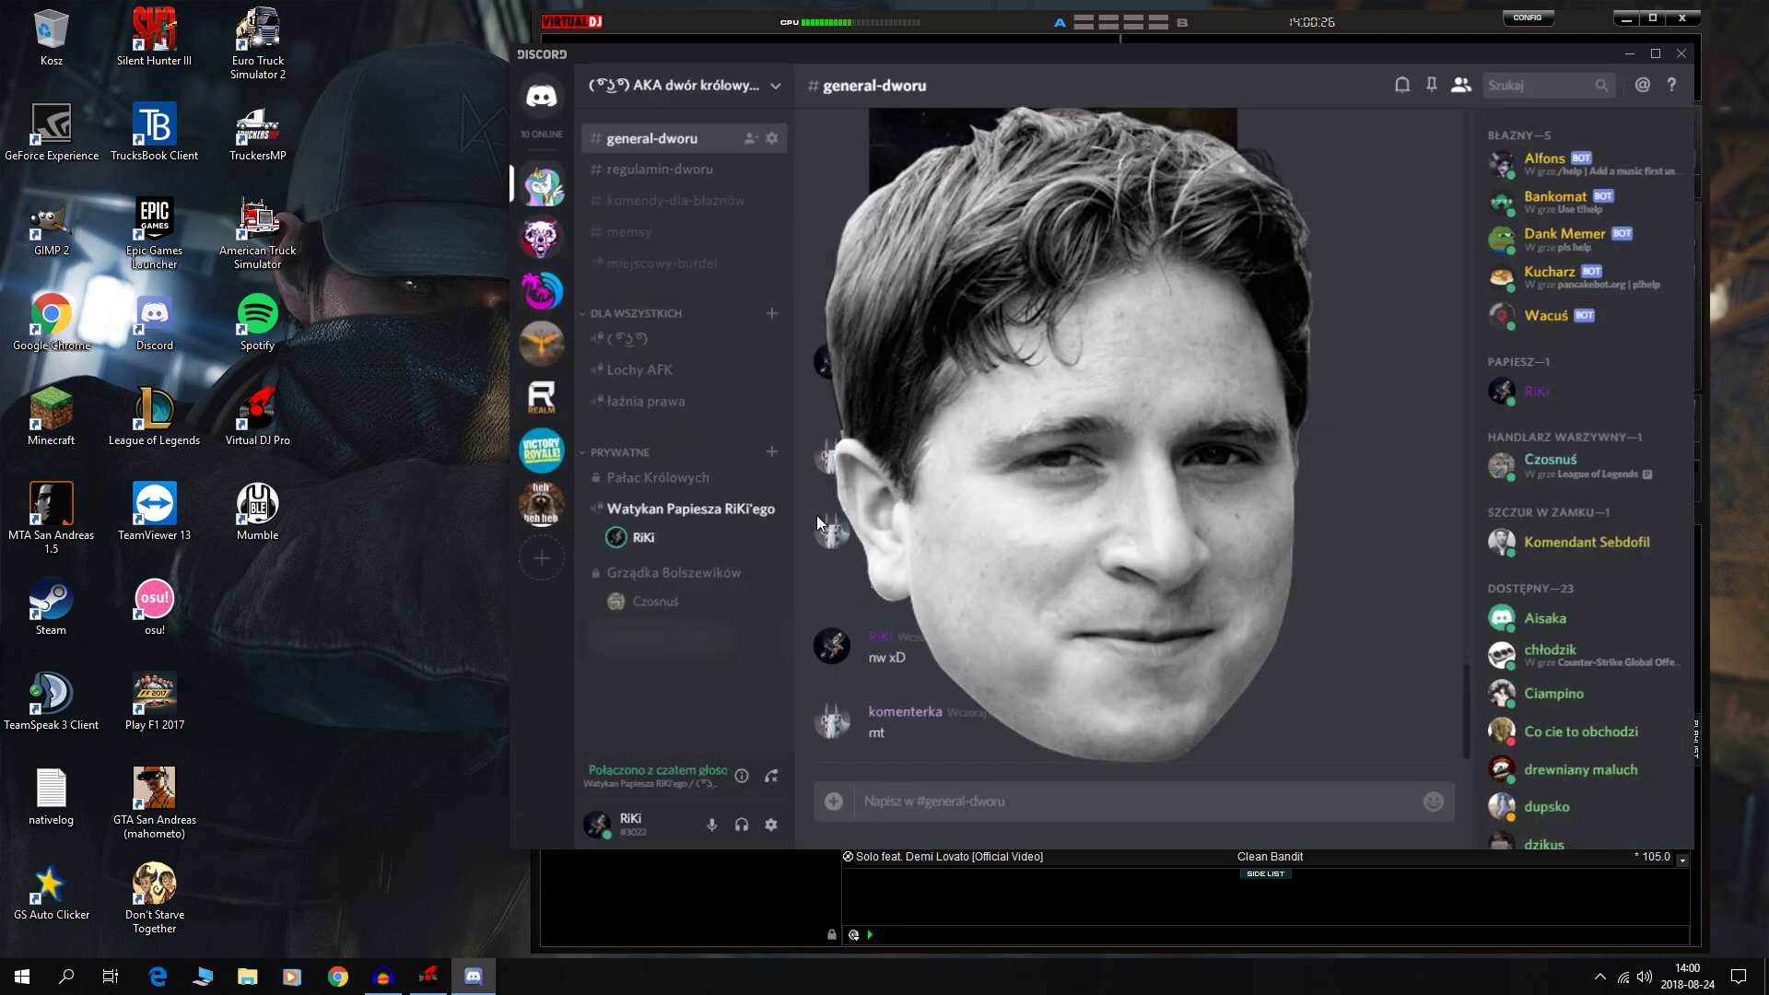
Step: Check the running recording in Audacity alongside VirtualDJ, and return to Discord
left_click(1389, 27)
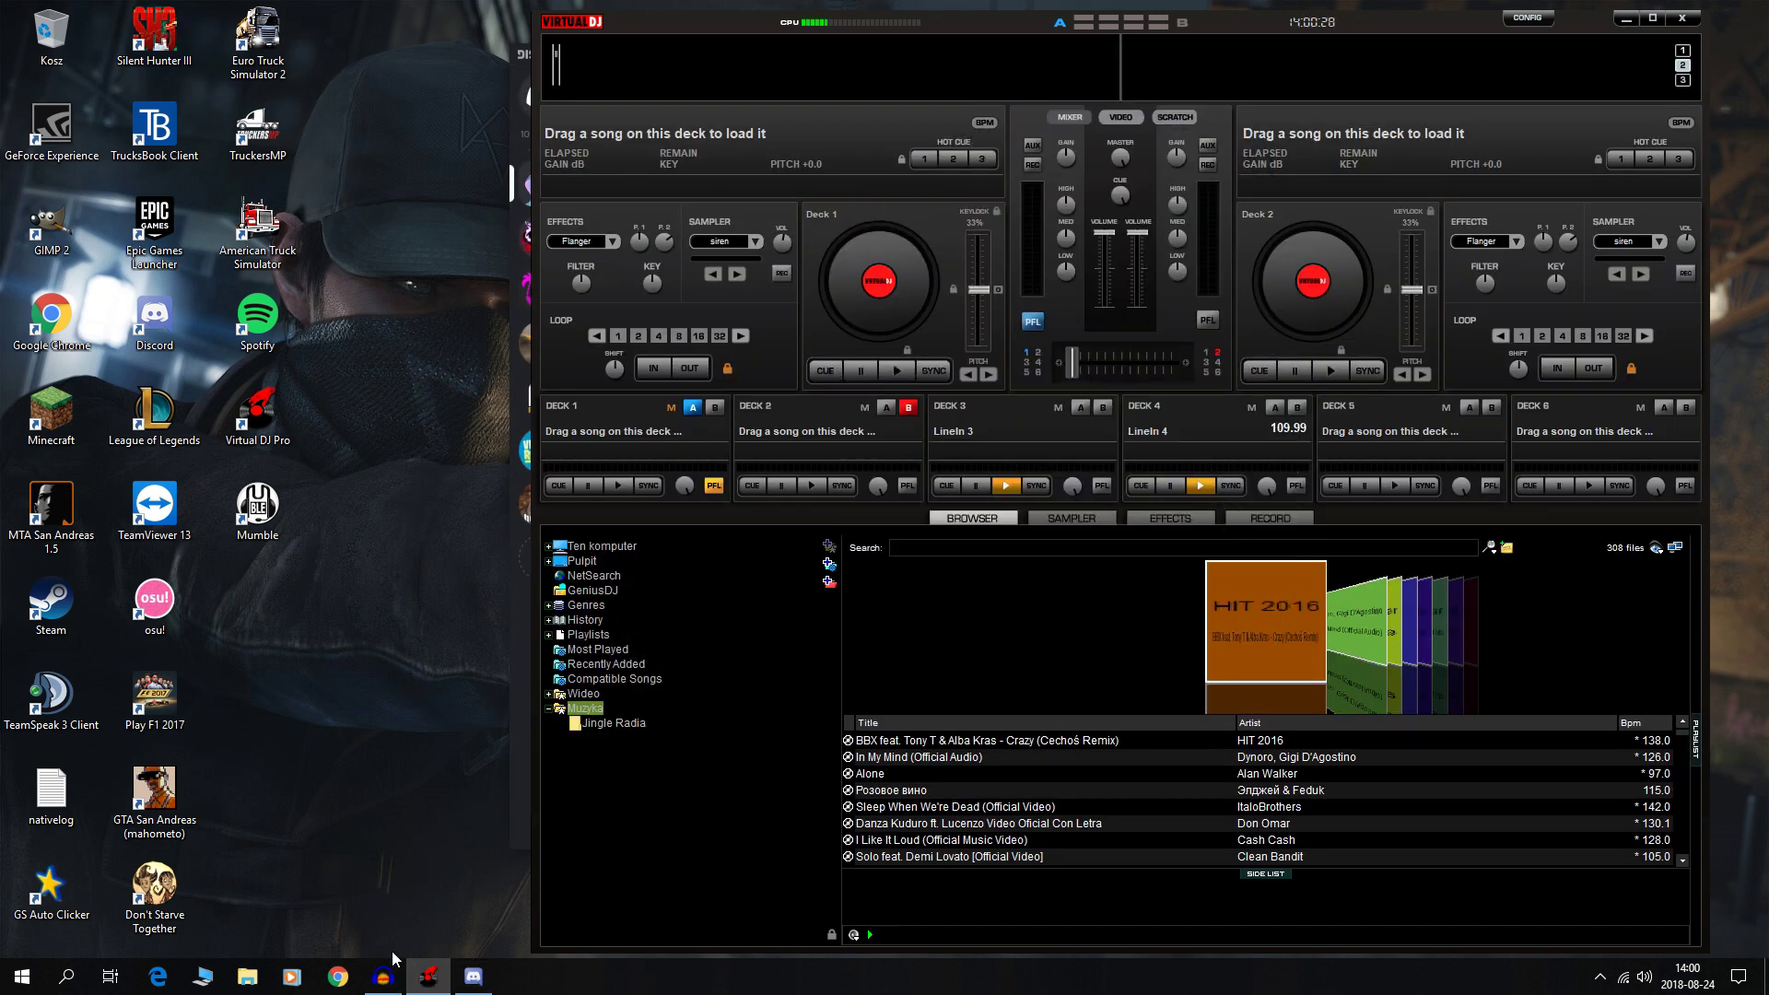
left_click(383, 975)
left_click(1074, 185)
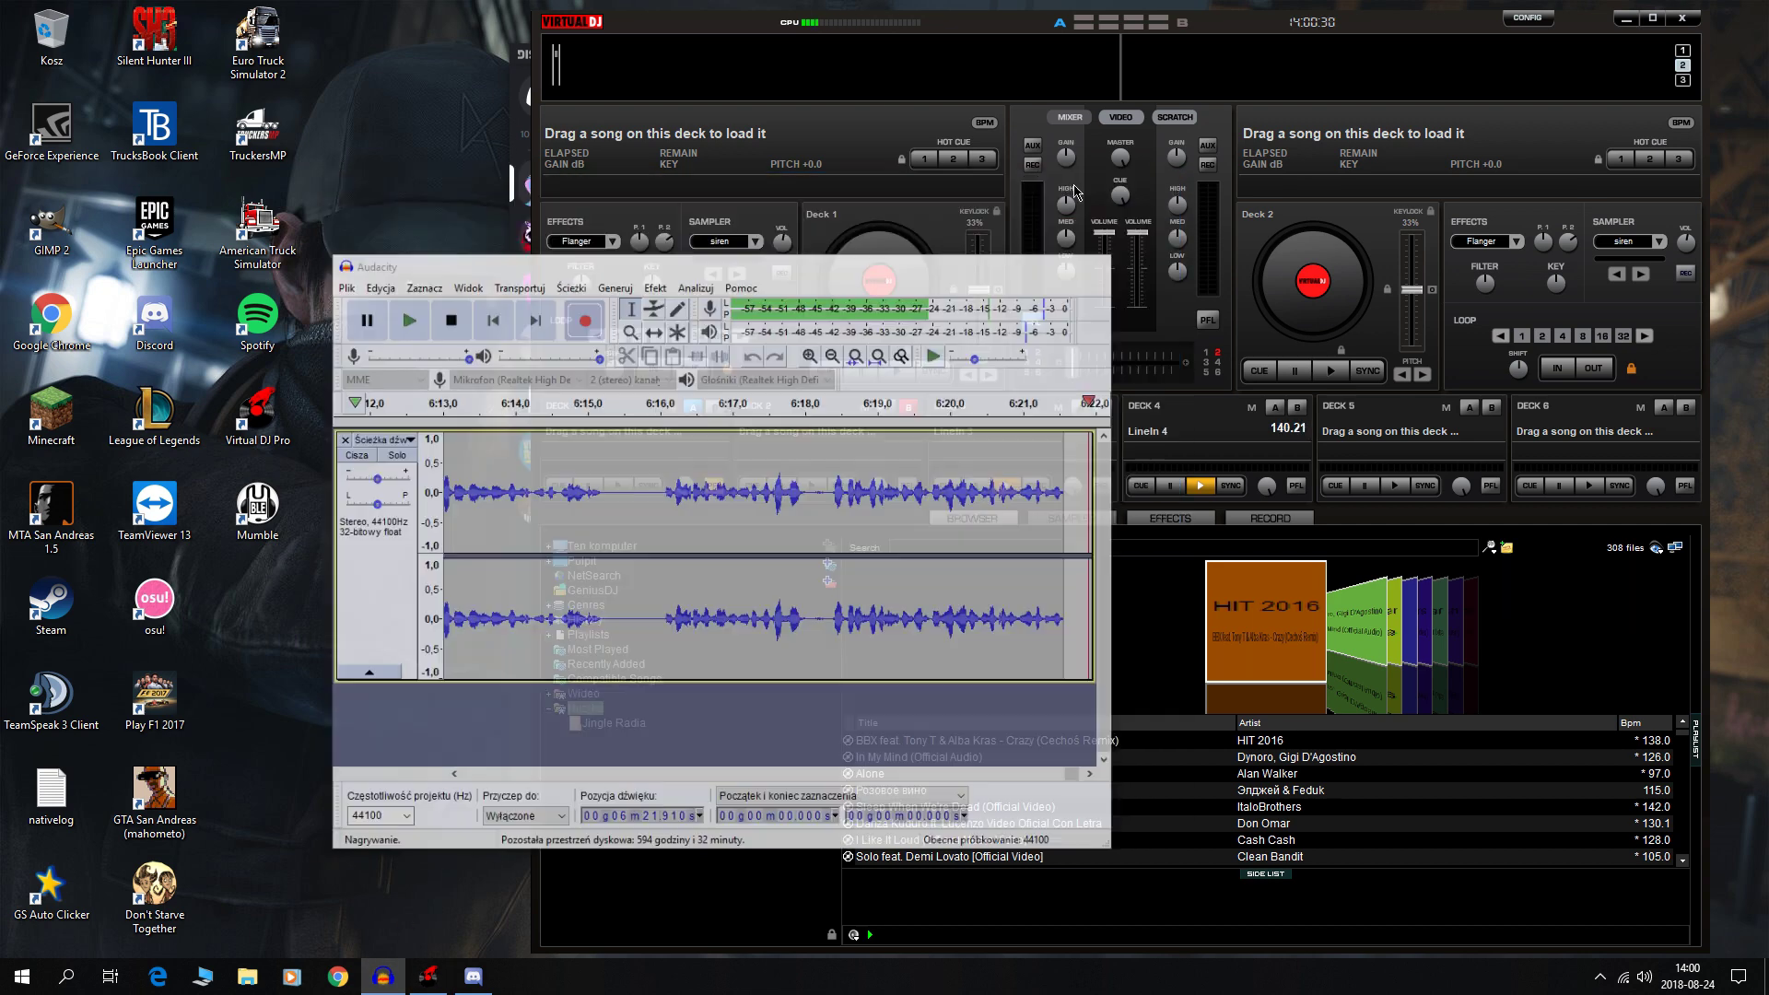
left_click(473, 976)
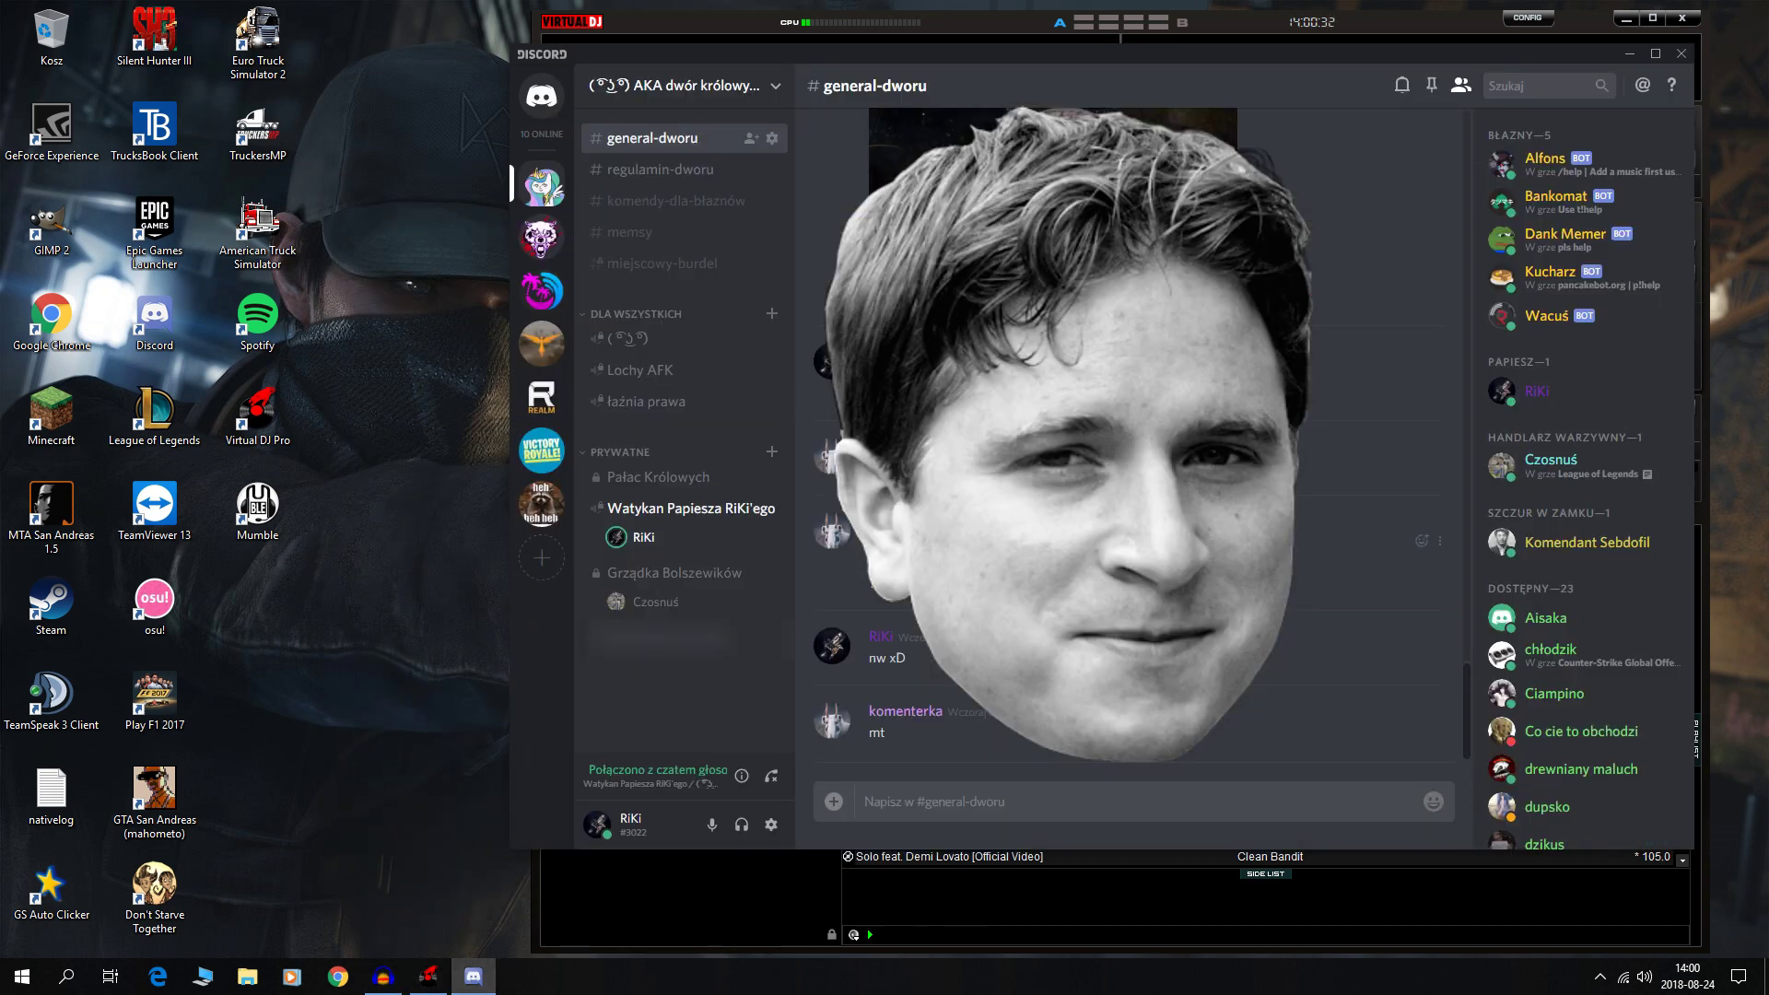
Step: Open the komendy-dla-błaznów text channel, and recheck the input and output devices in the voice settings
left_click(668, 200)
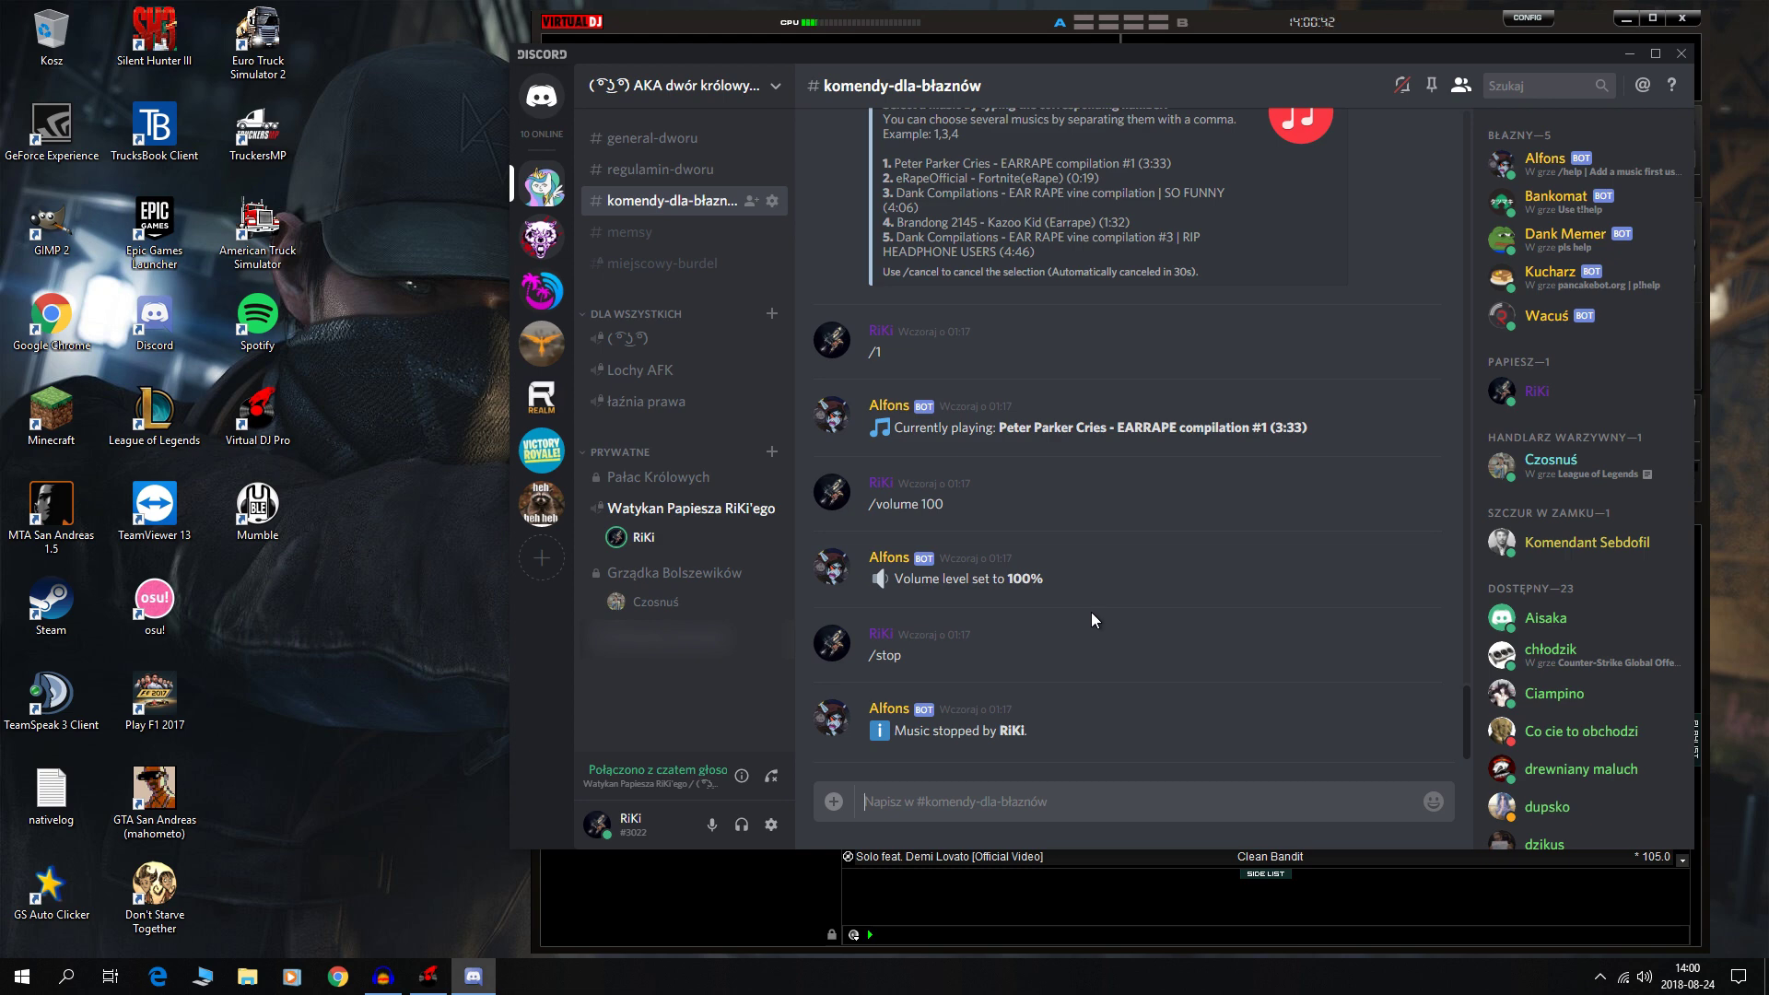
left_click(773, 820)
left_click(728, 430)
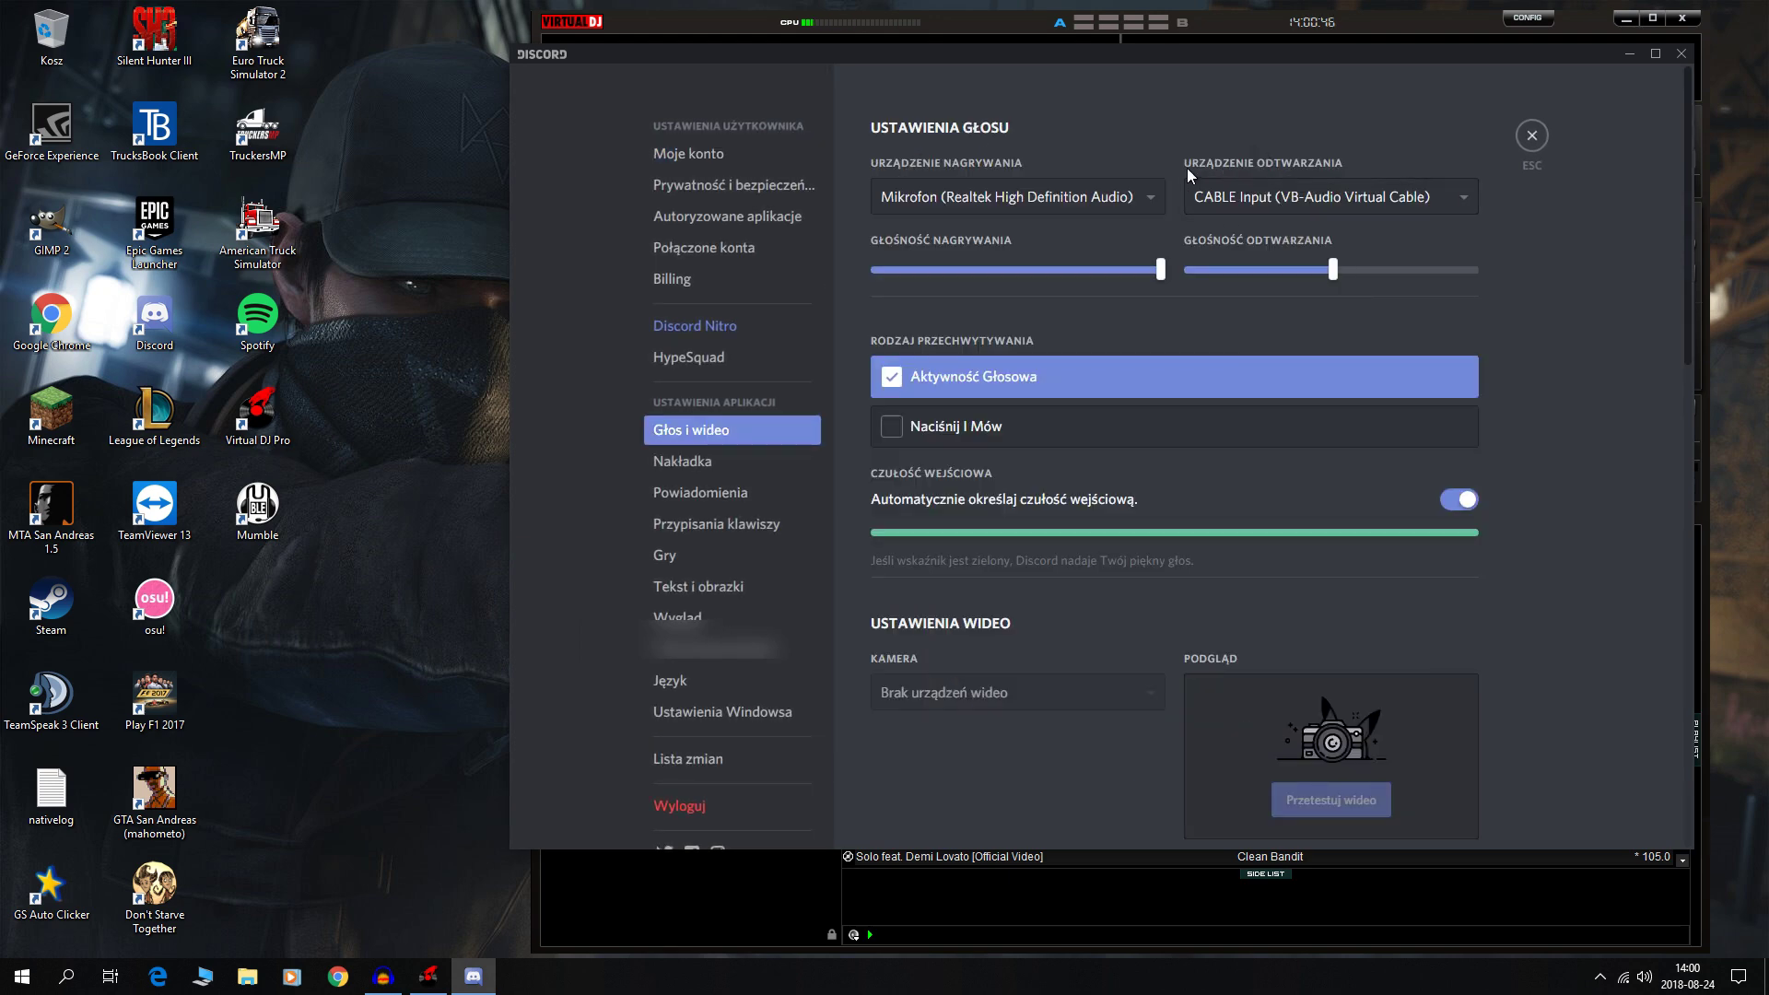
left_click(1531, 135)
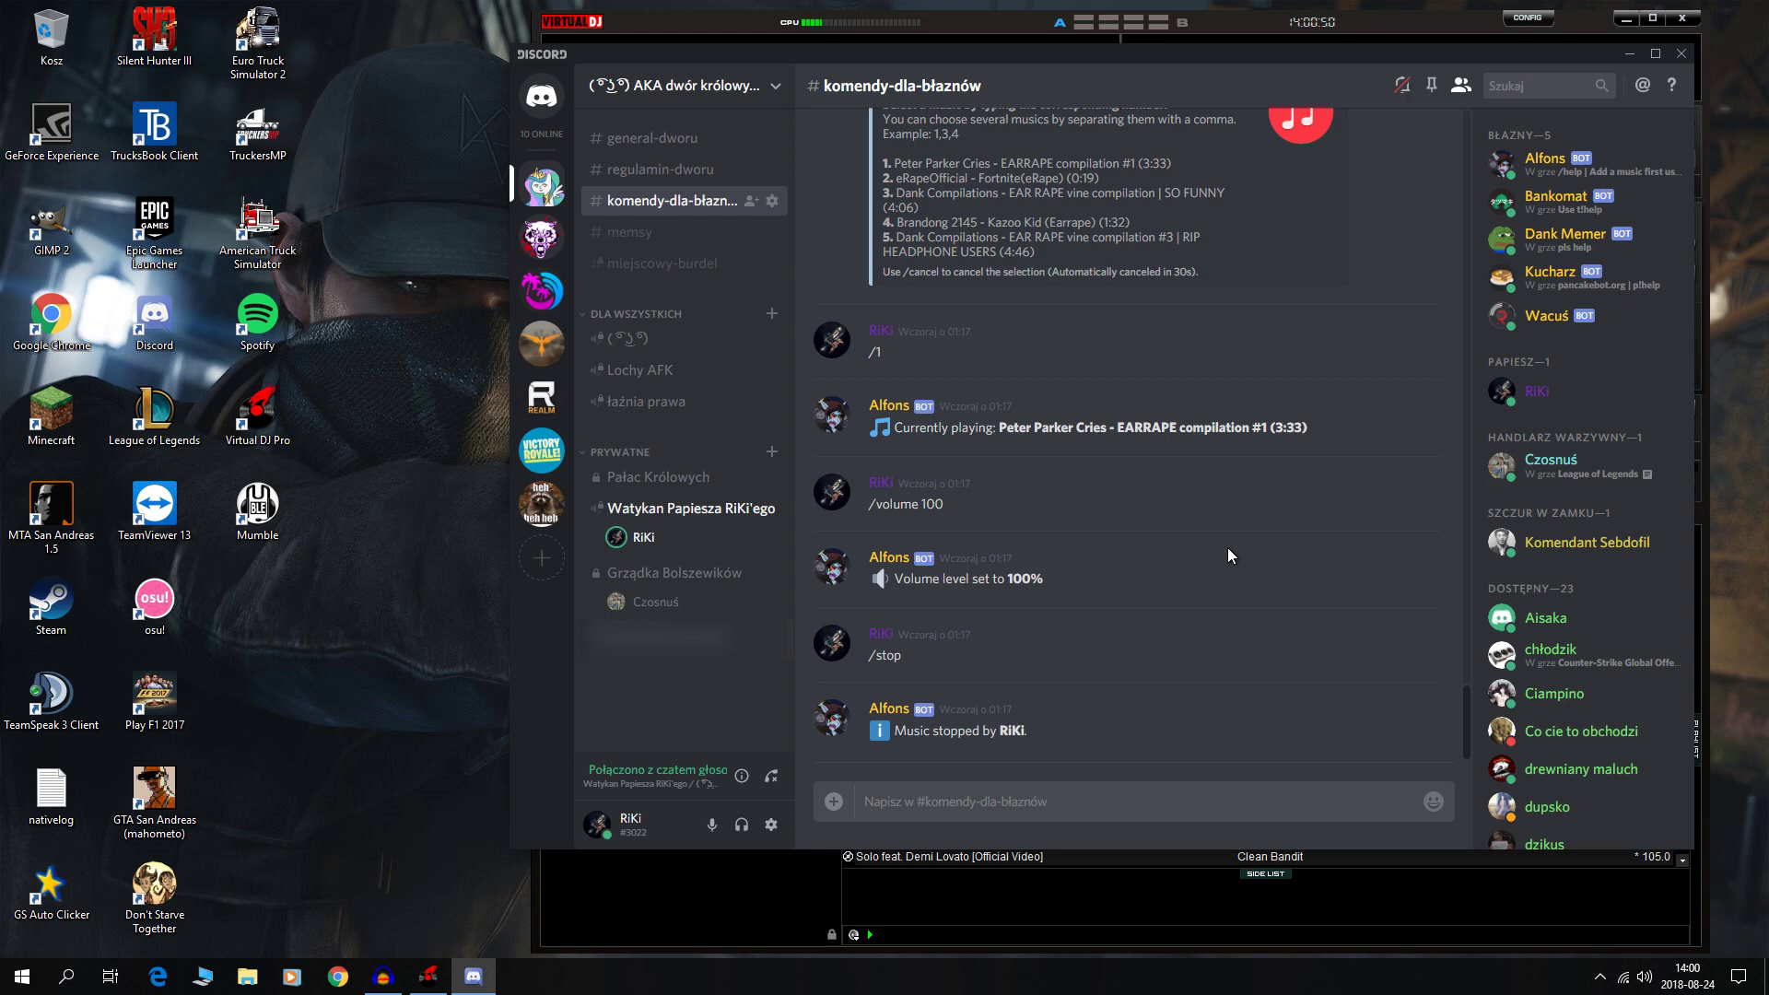
left_click(981, 802)
type("/")
key("BackSpace")
type("/")
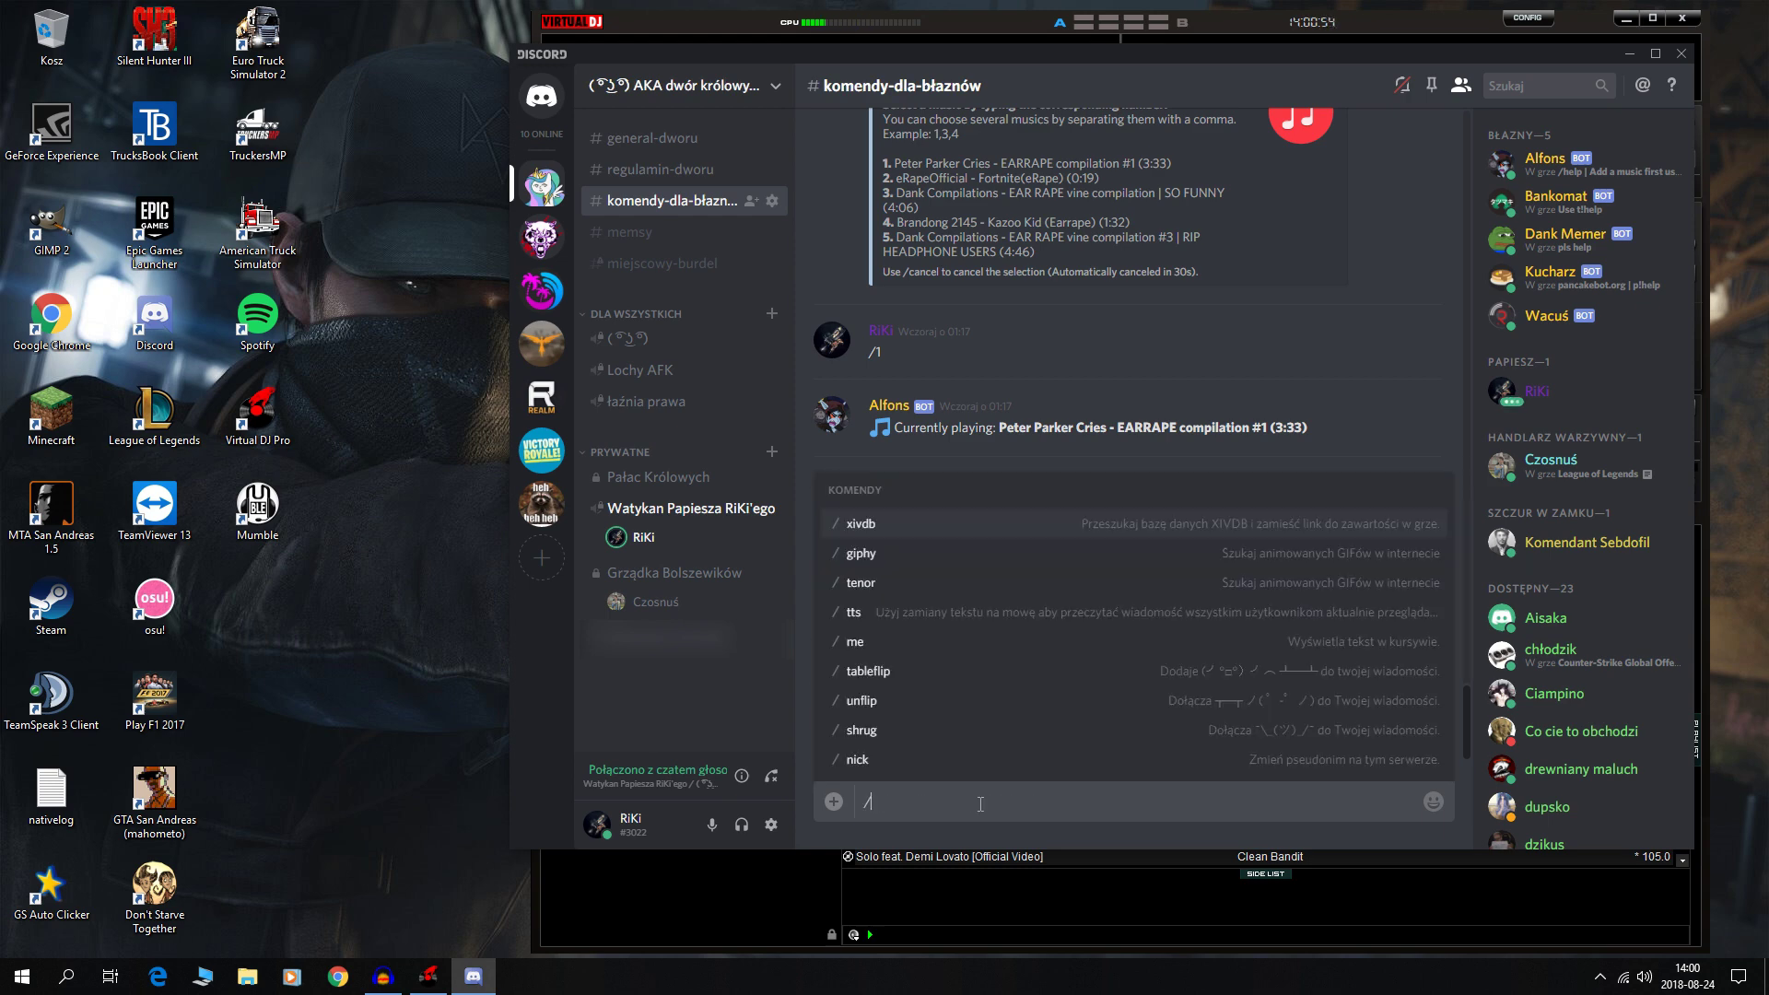
key("BackSpace")
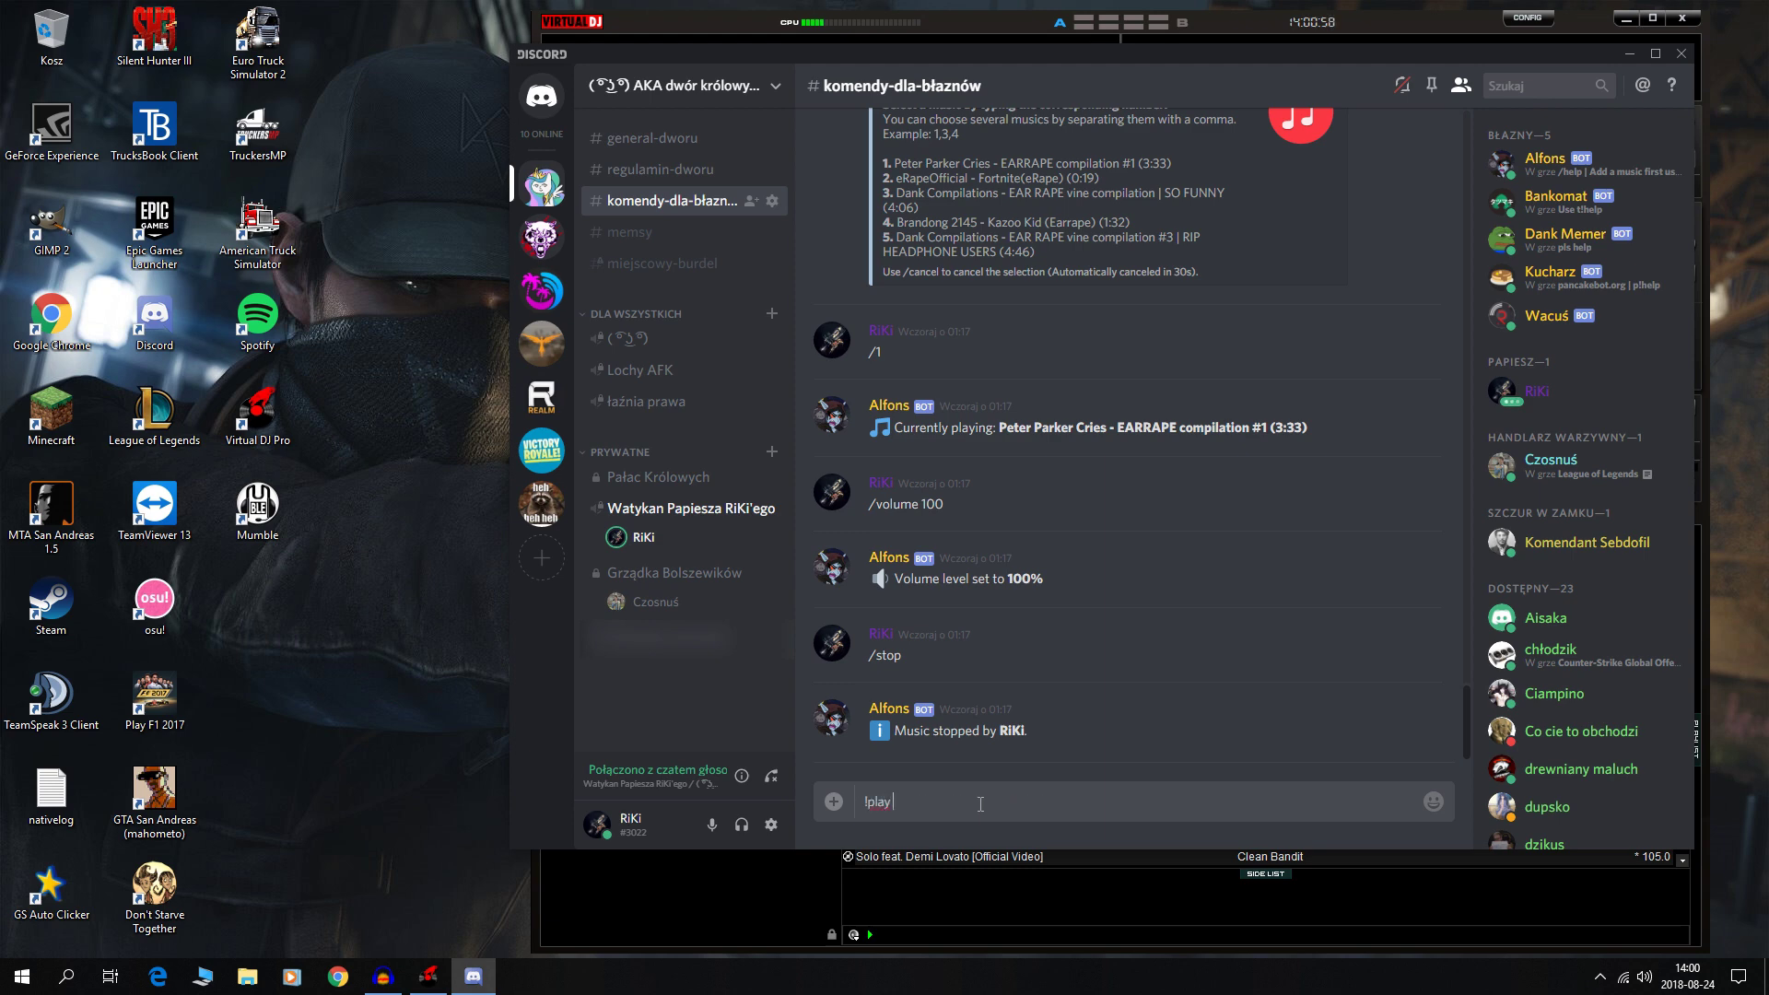
Step: Post the bot command "!play Blah blah blah" in komendy-dla-błaznów, and return to the general-dworu channel
type("!play Blah blah blah")
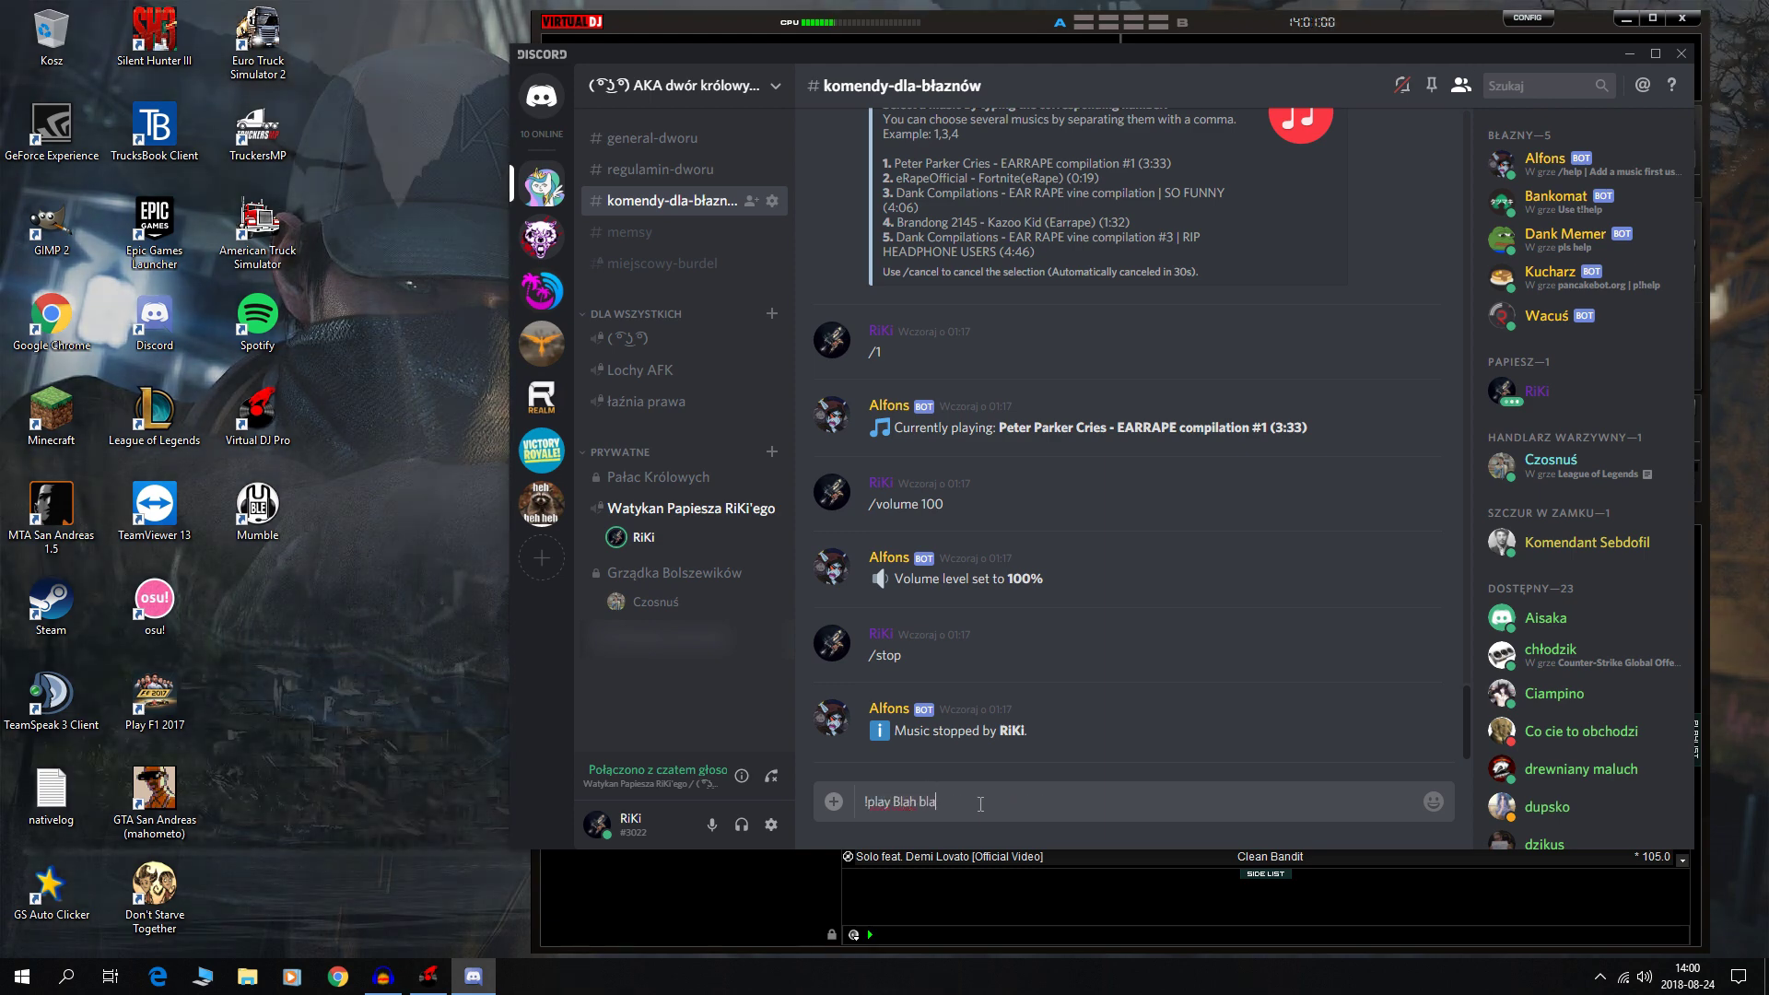
key("Return")
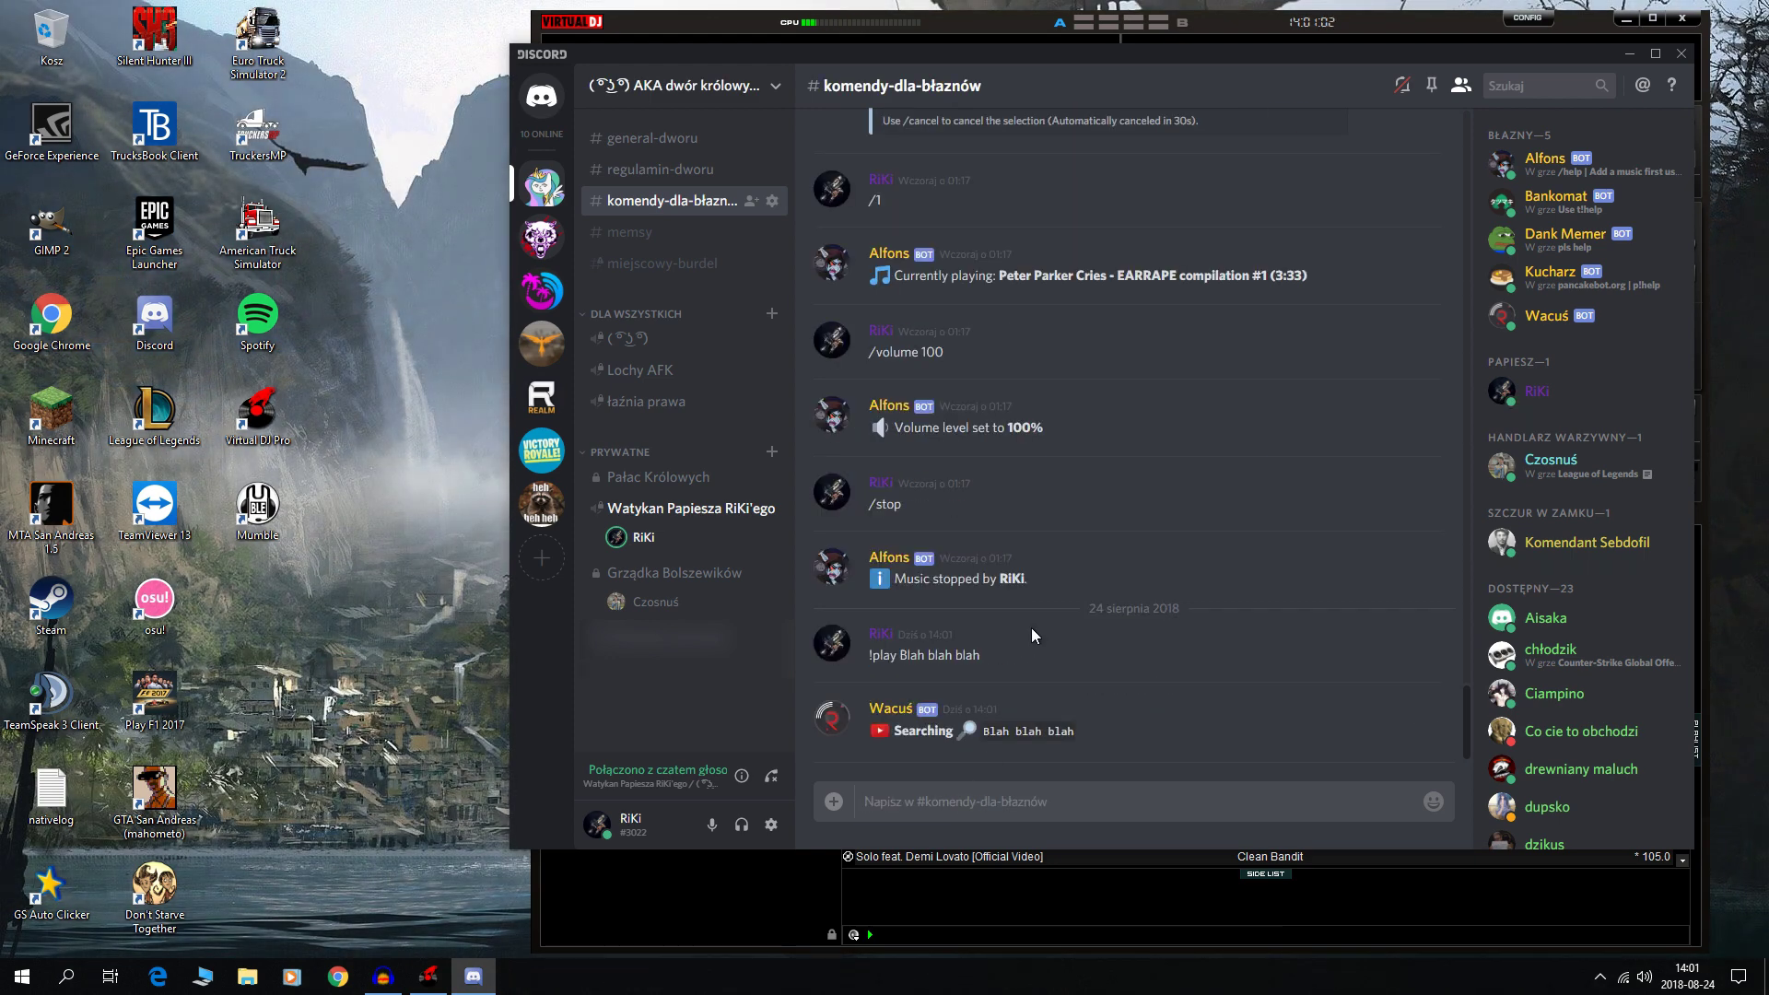
left_click(668, 138)
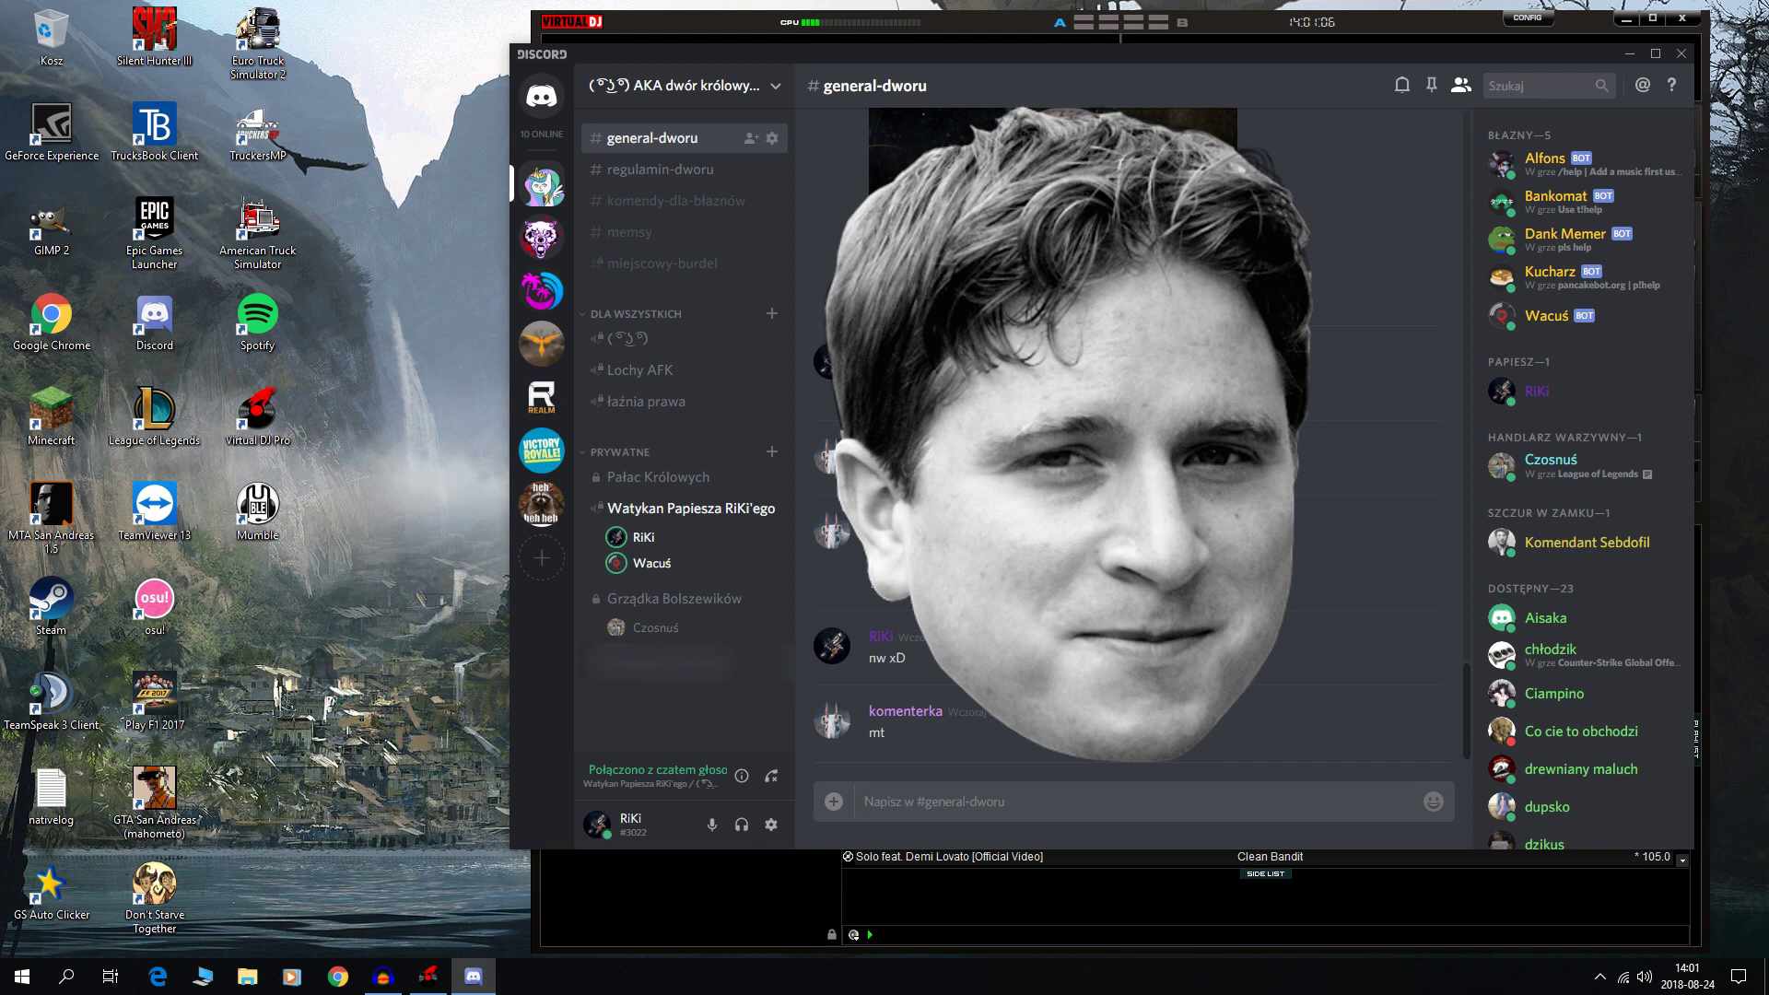
Step: Check the line input decks in VirtualDJ, and lower the Wacuś music bot's user volume in Discord
left_click(1633, 55)
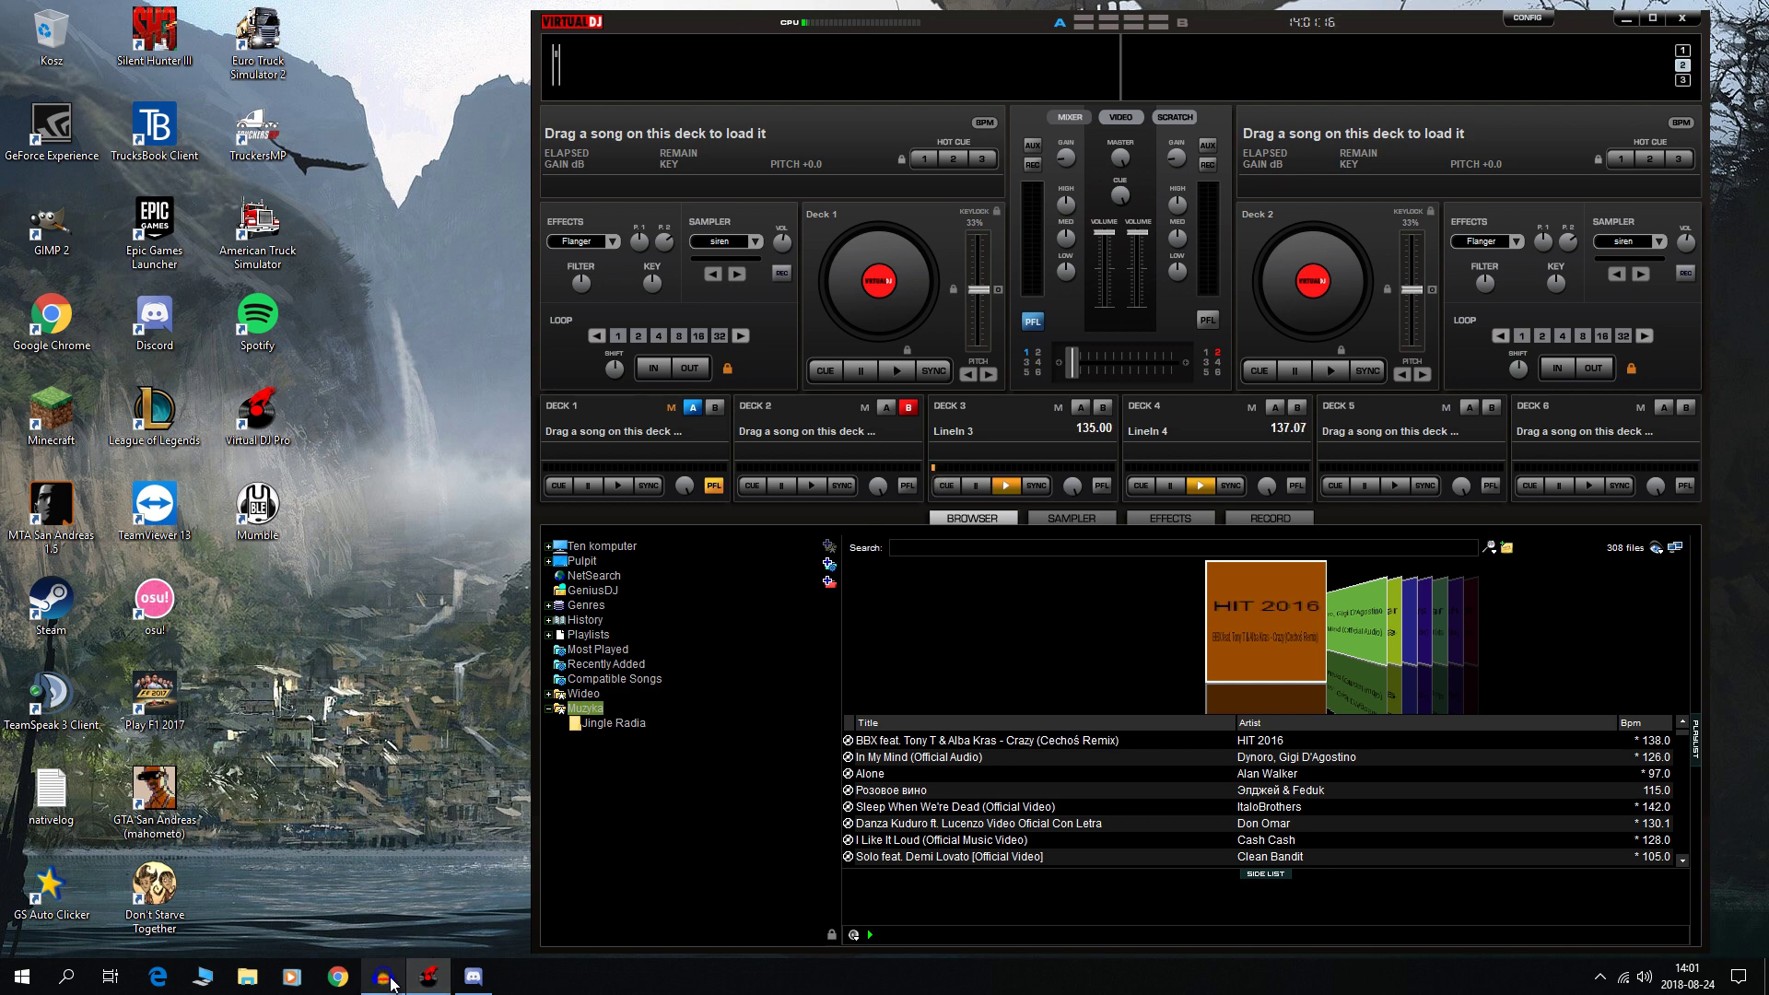
left_click(473, 976)
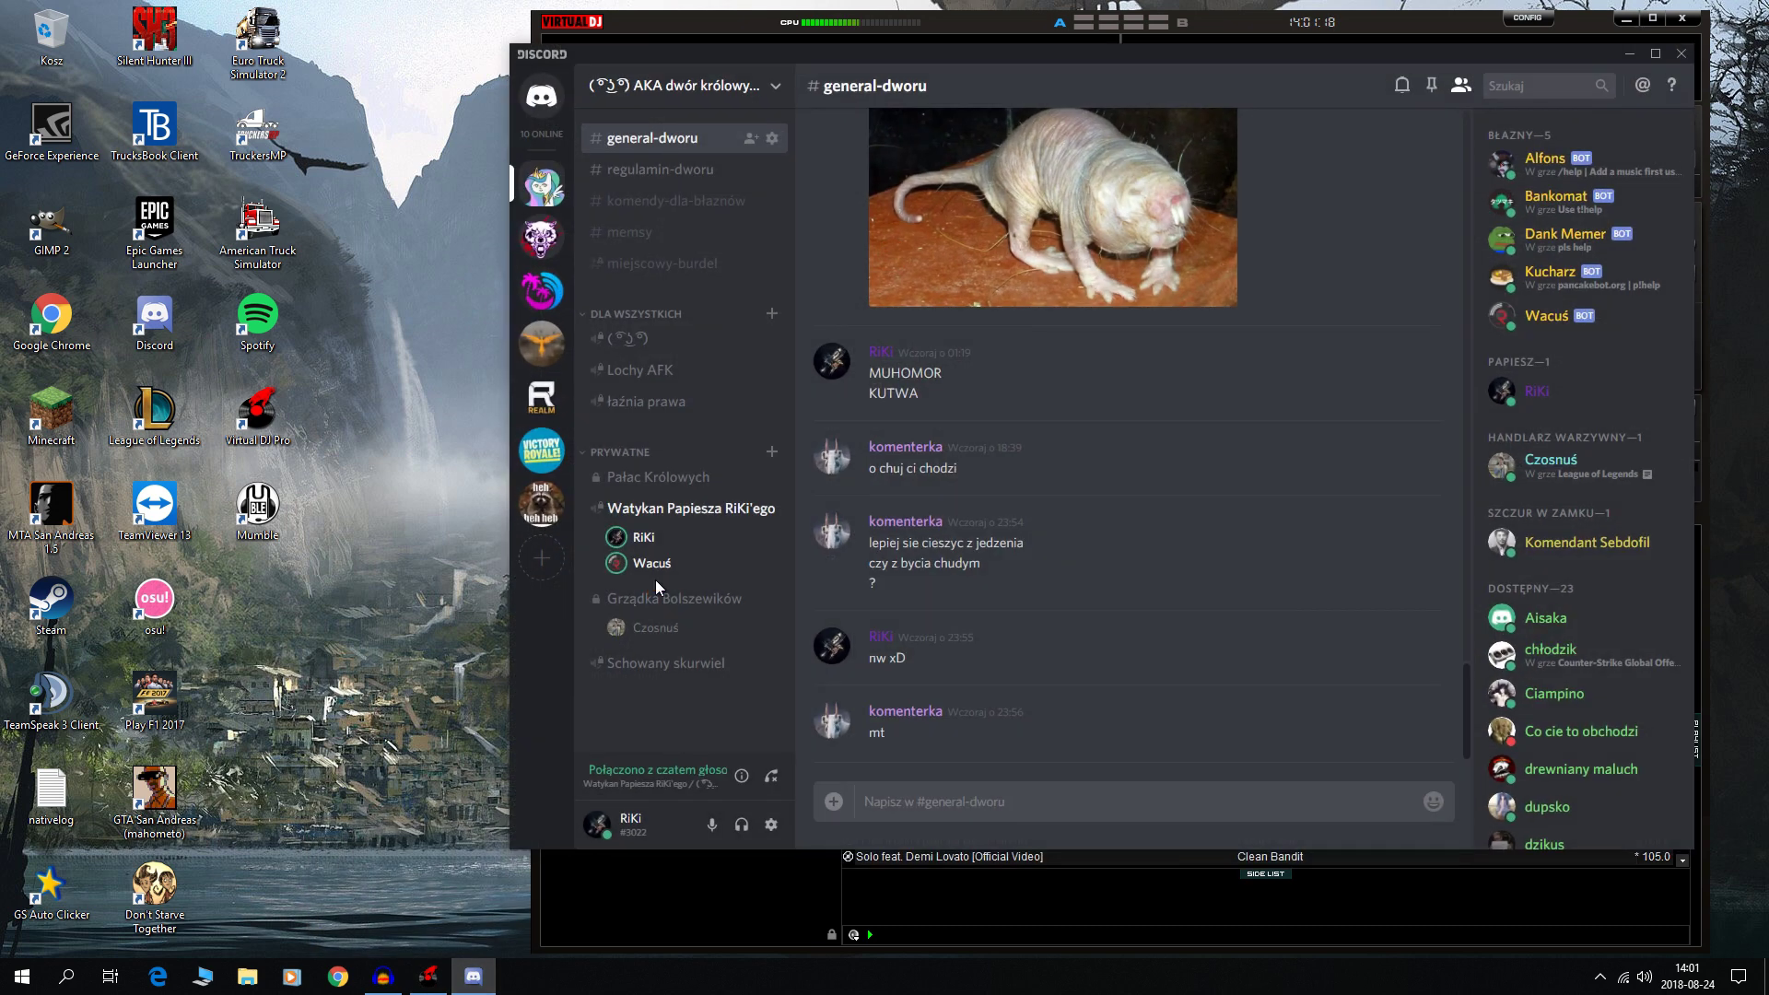
right_click(646, 568)
left_click_drag(721, 372, 686, 373)
left_click(1204, 463)
Step: Open the Windows volume mixer and view the level of CABLE Output (VB-Audio Virtual Cable)
right_click(1644, 976)
left_click(1622, 826)
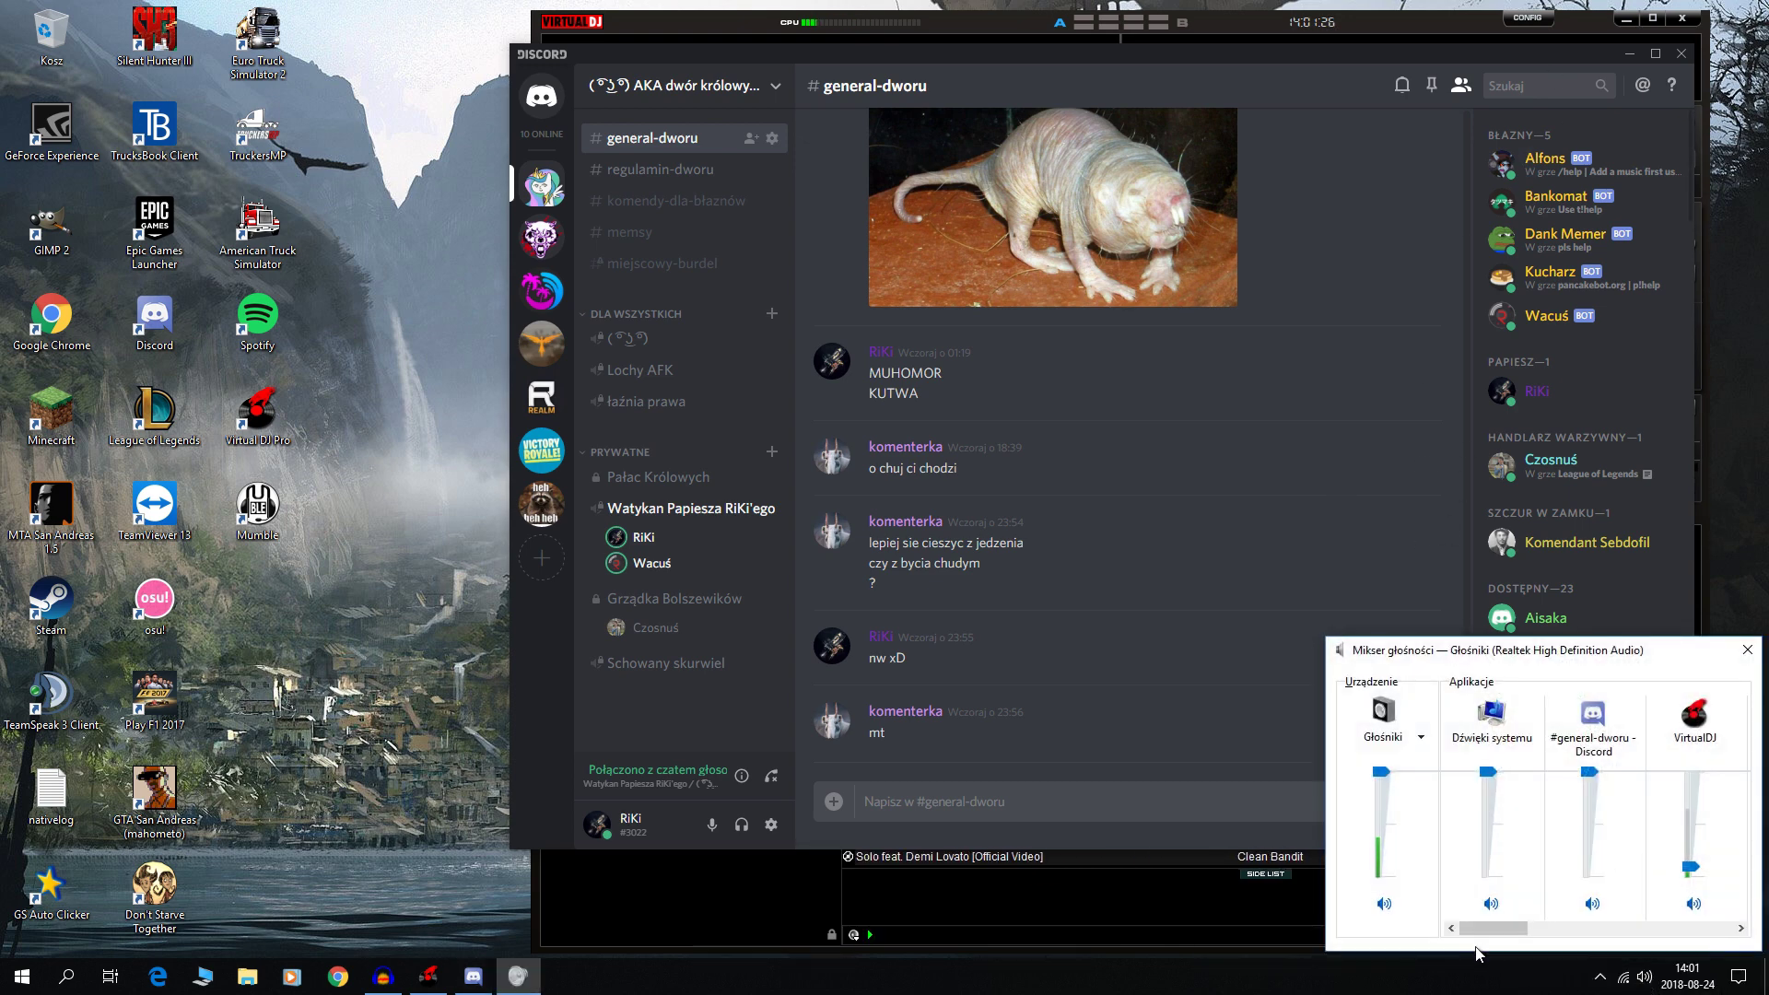
left_click_drag(1507, 927, 1697, 934)
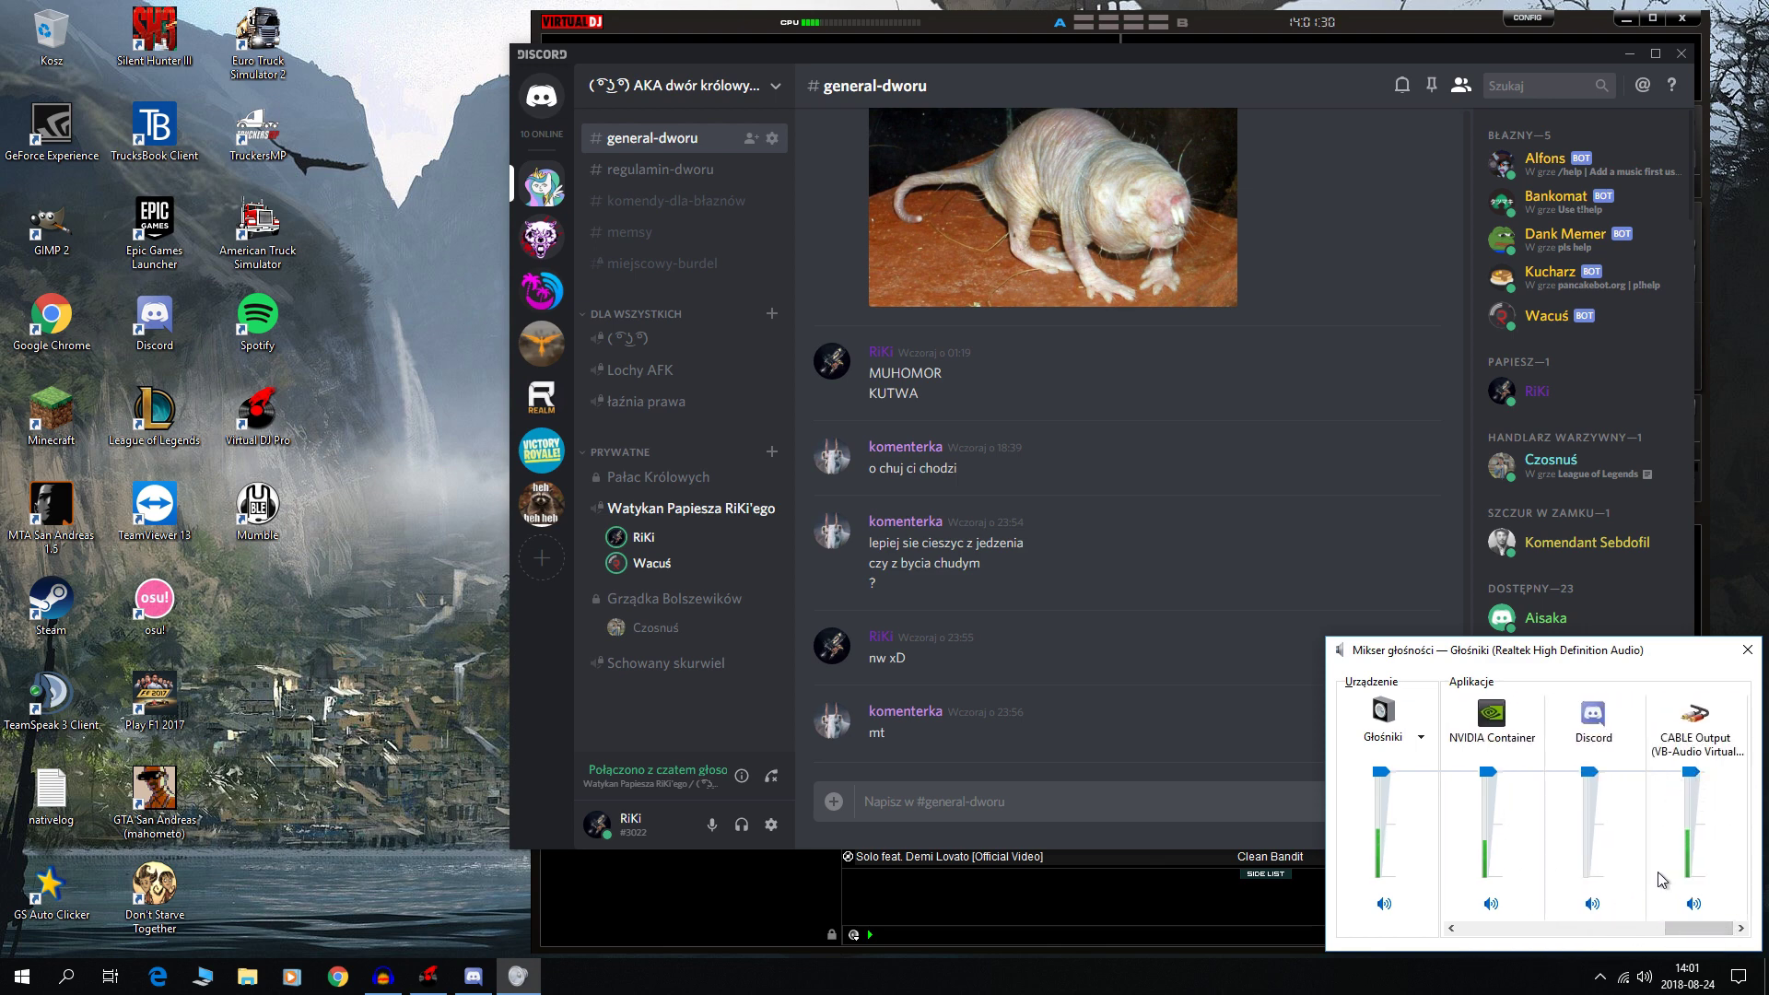
Step: Mute CABLE Output (VB-Audio Virtual Cable) in the volume mixer, close the mixer, and minimize Discord
left_click(1693, 904)
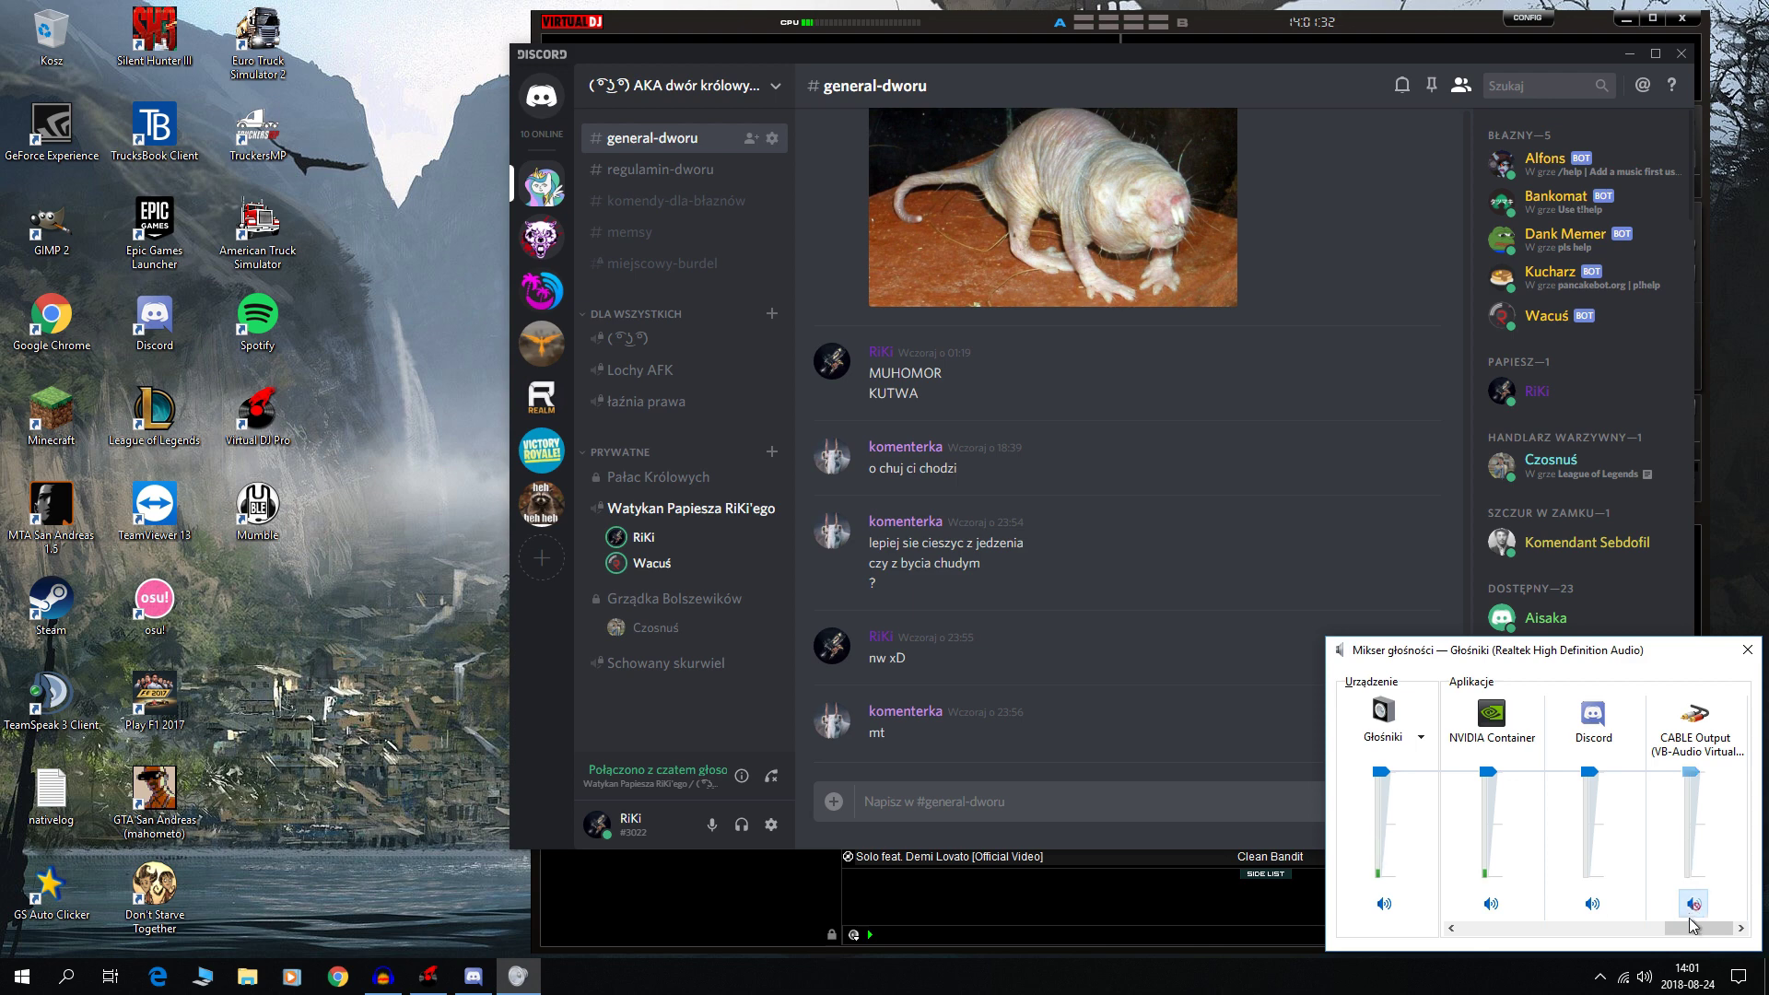
left_click(1747, 649)
left_click(1627, 52)
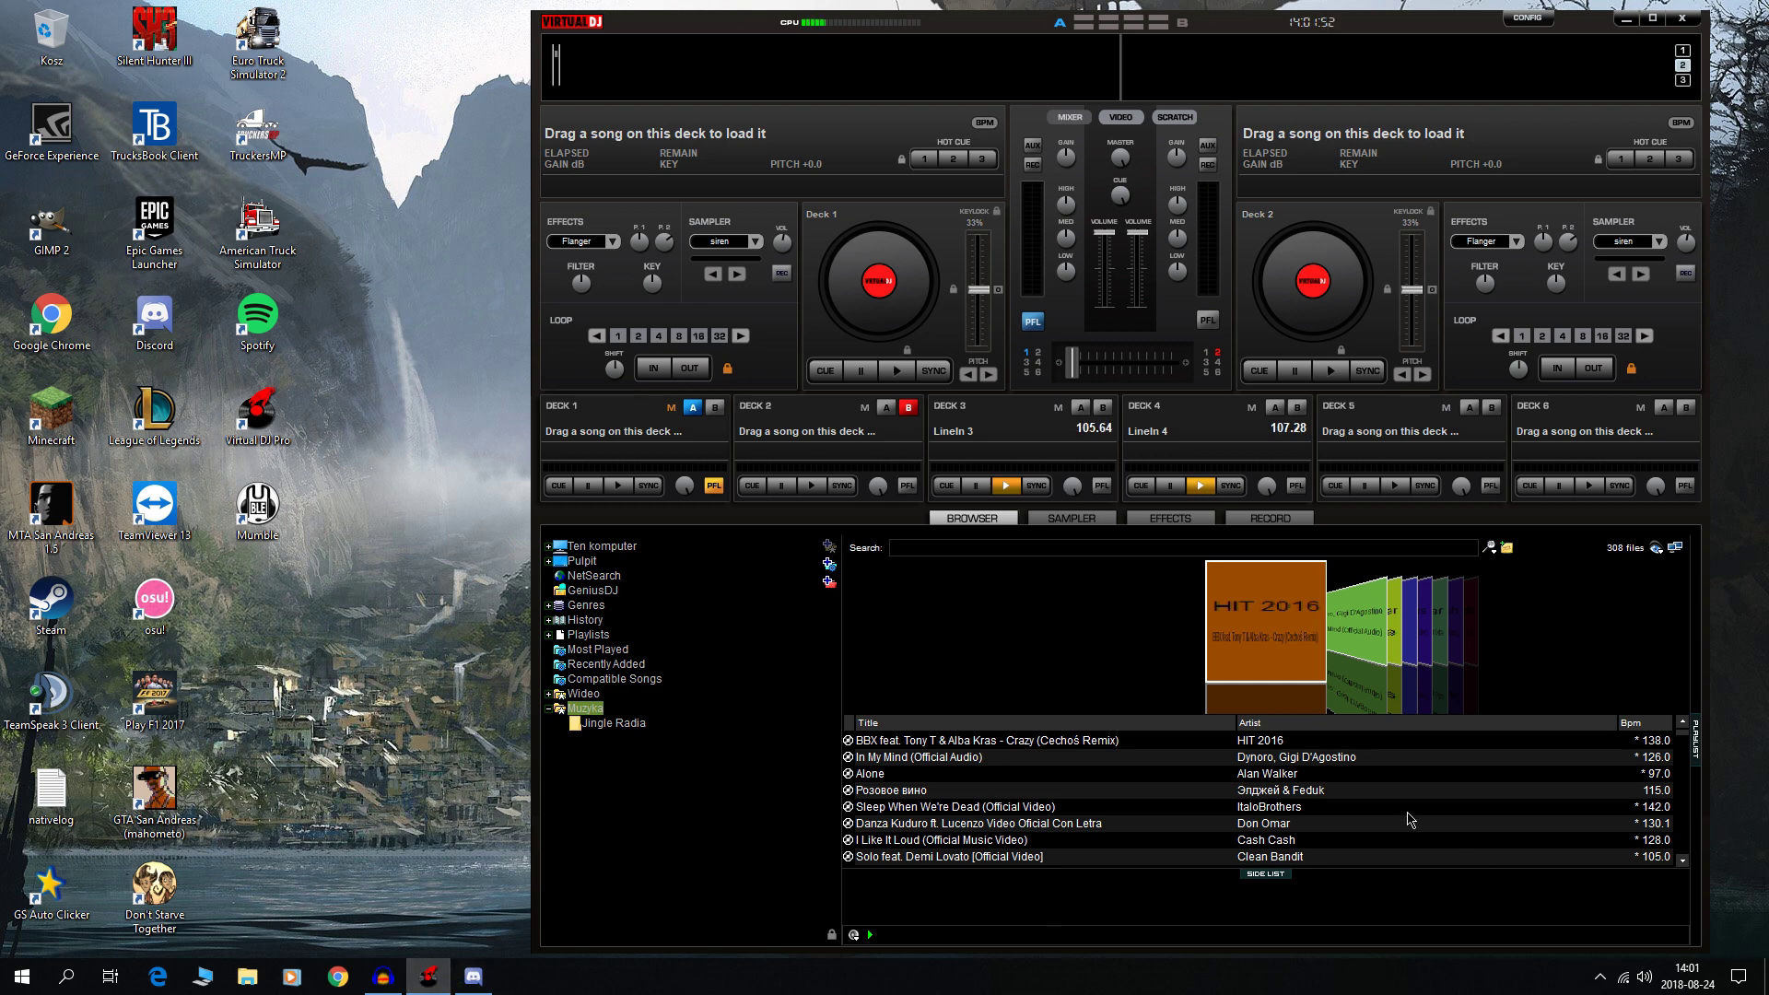
Step: Disconnect the music bot by posting "!dc" in Discord's komendy-dla-błaznów channel, then return to general-dworu and minimize Discord
left_click(473, 976)
type("!dc")
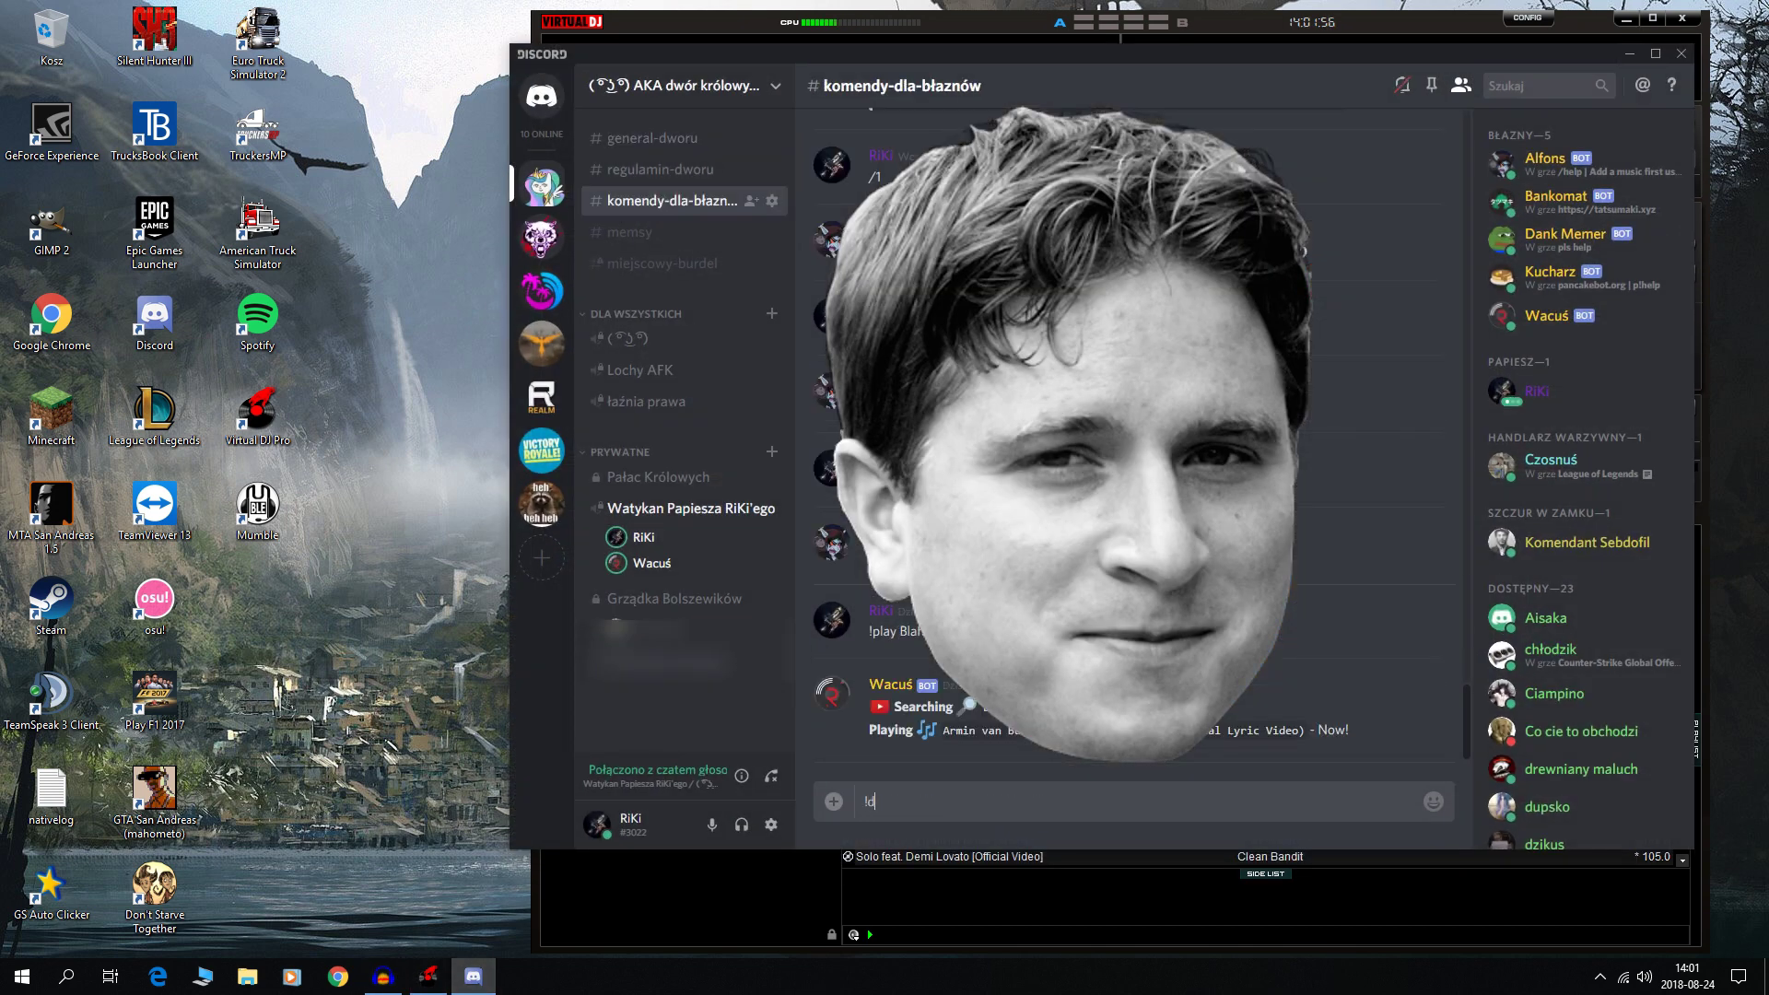
key("Return")
left_click(617, 137)
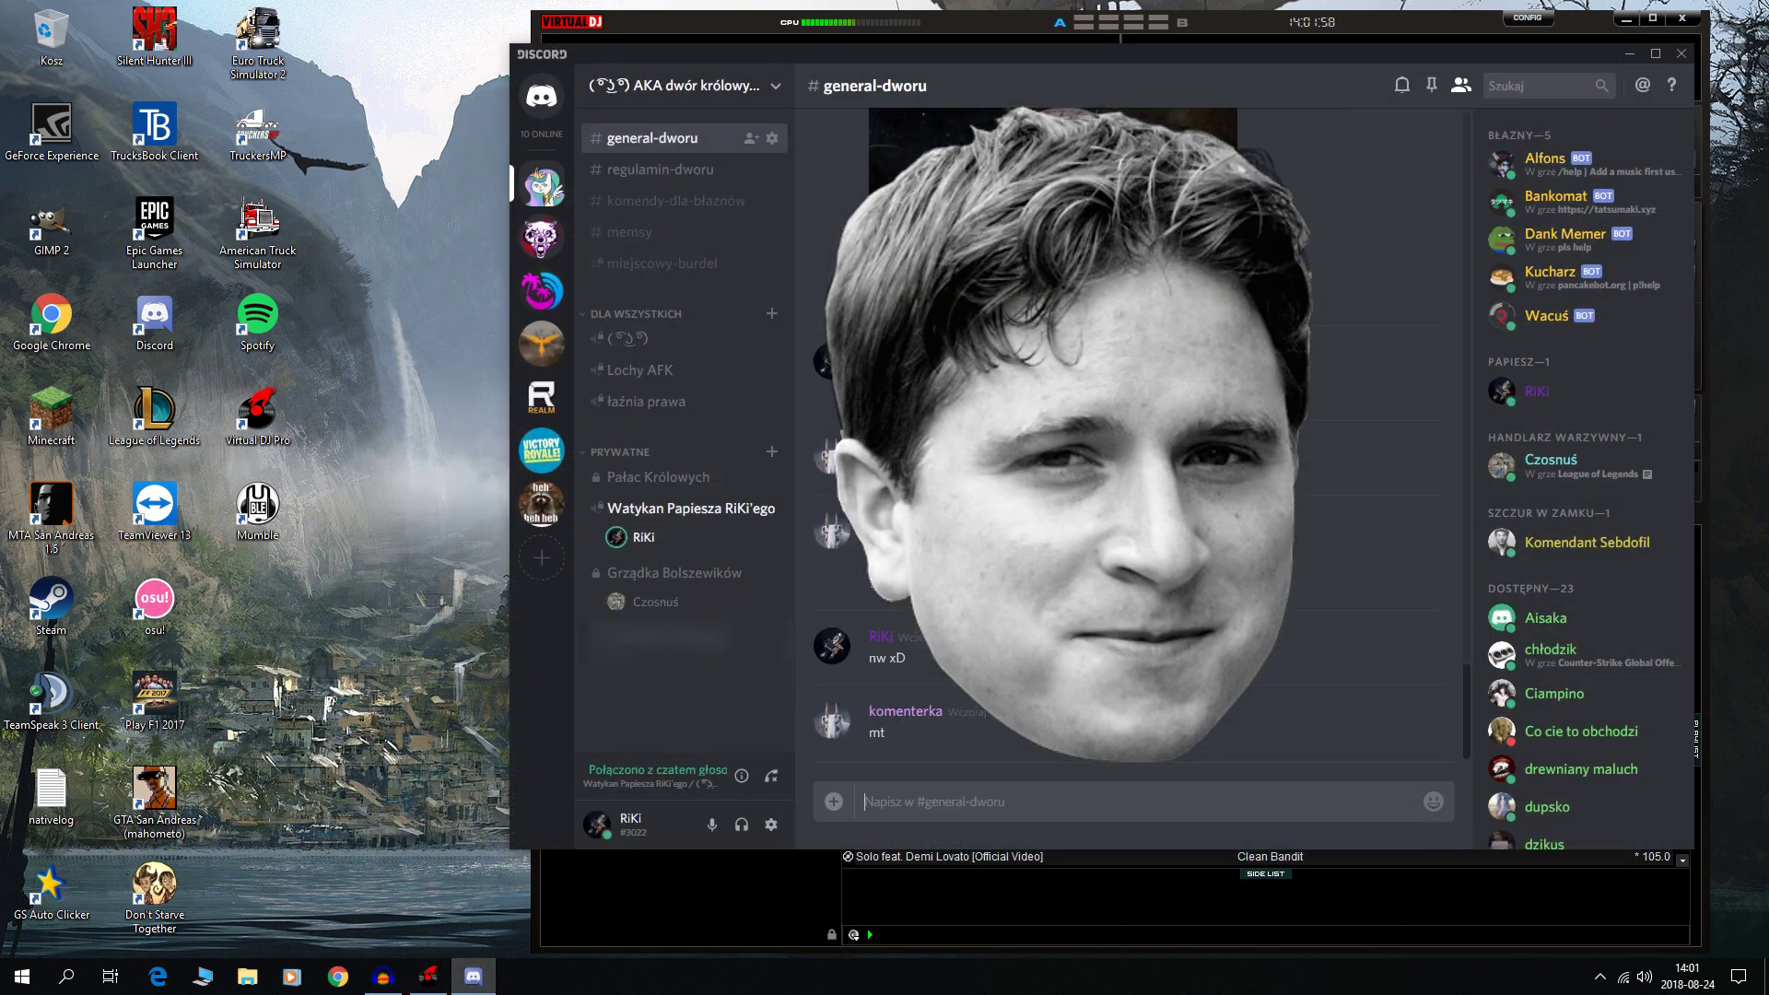
left_click(1627, 53)
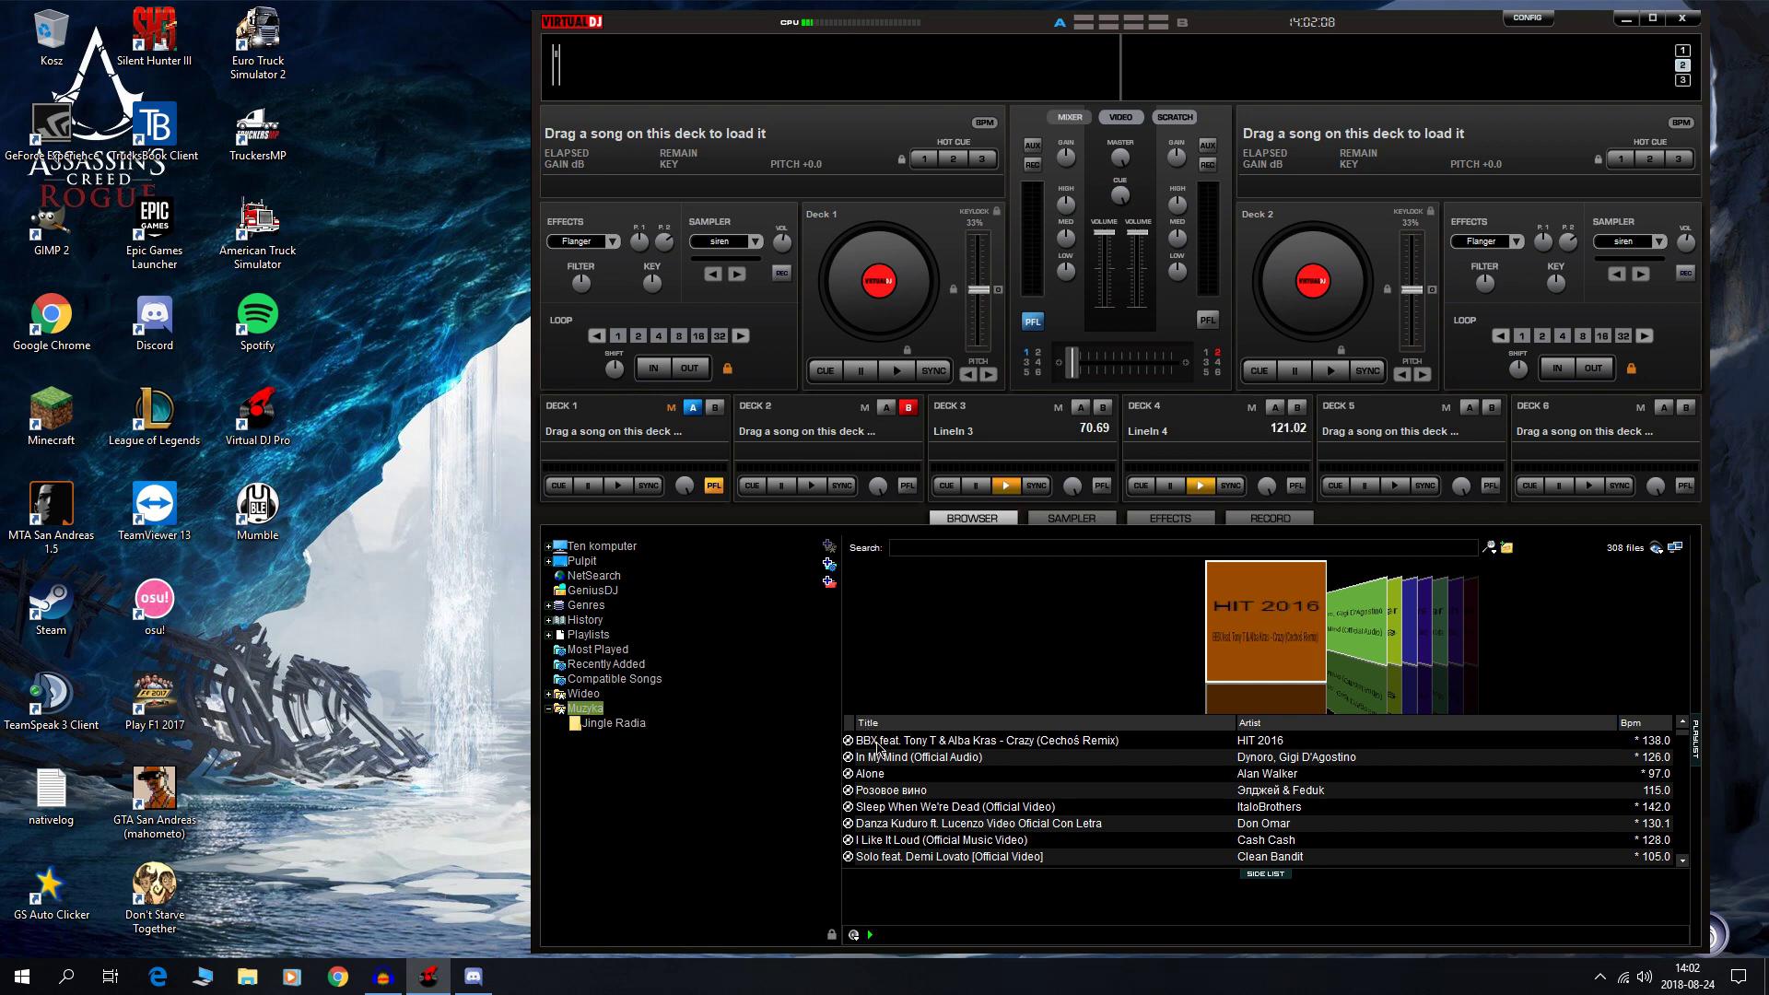
Step: Load "Crazy (Cechoś Remix)" on deck 1 and "In My Mind (Official Audio)" on deck 2 in VirtualDJ, and start deck 1 playing
left_click_drag(884, 745, 914, 336)
left_click_drag(1317, 349, 1318, 348)
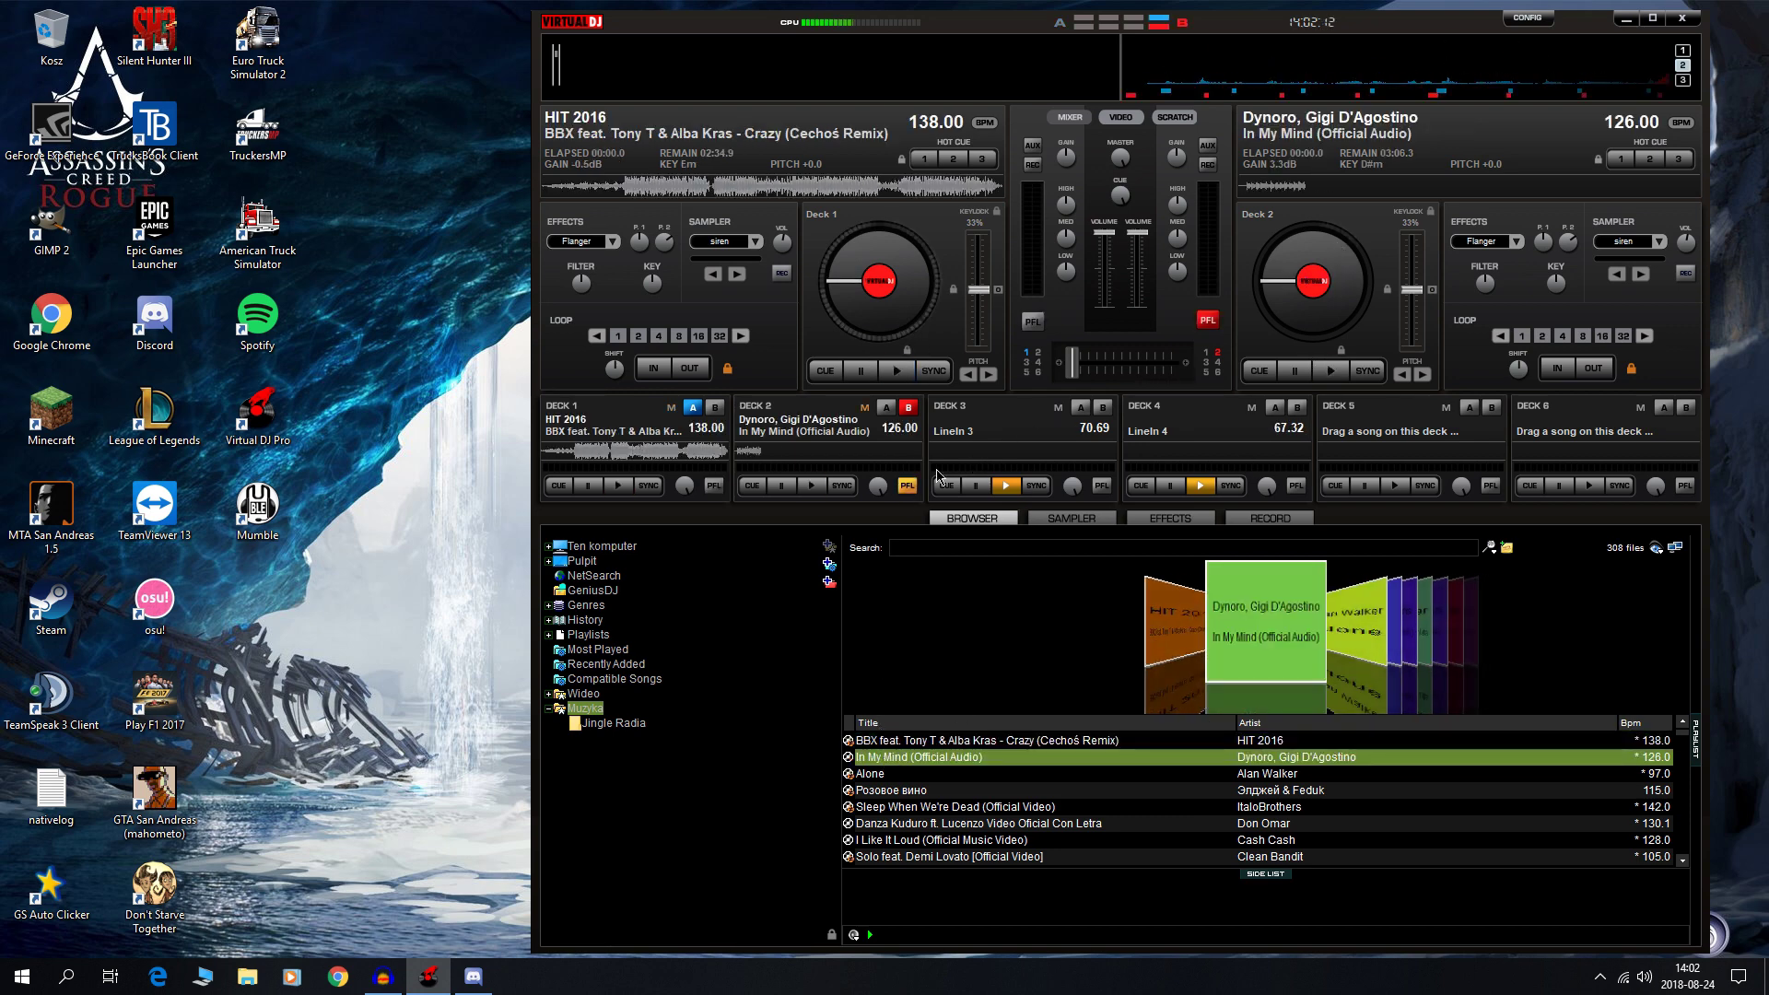
left_click(897, 370)
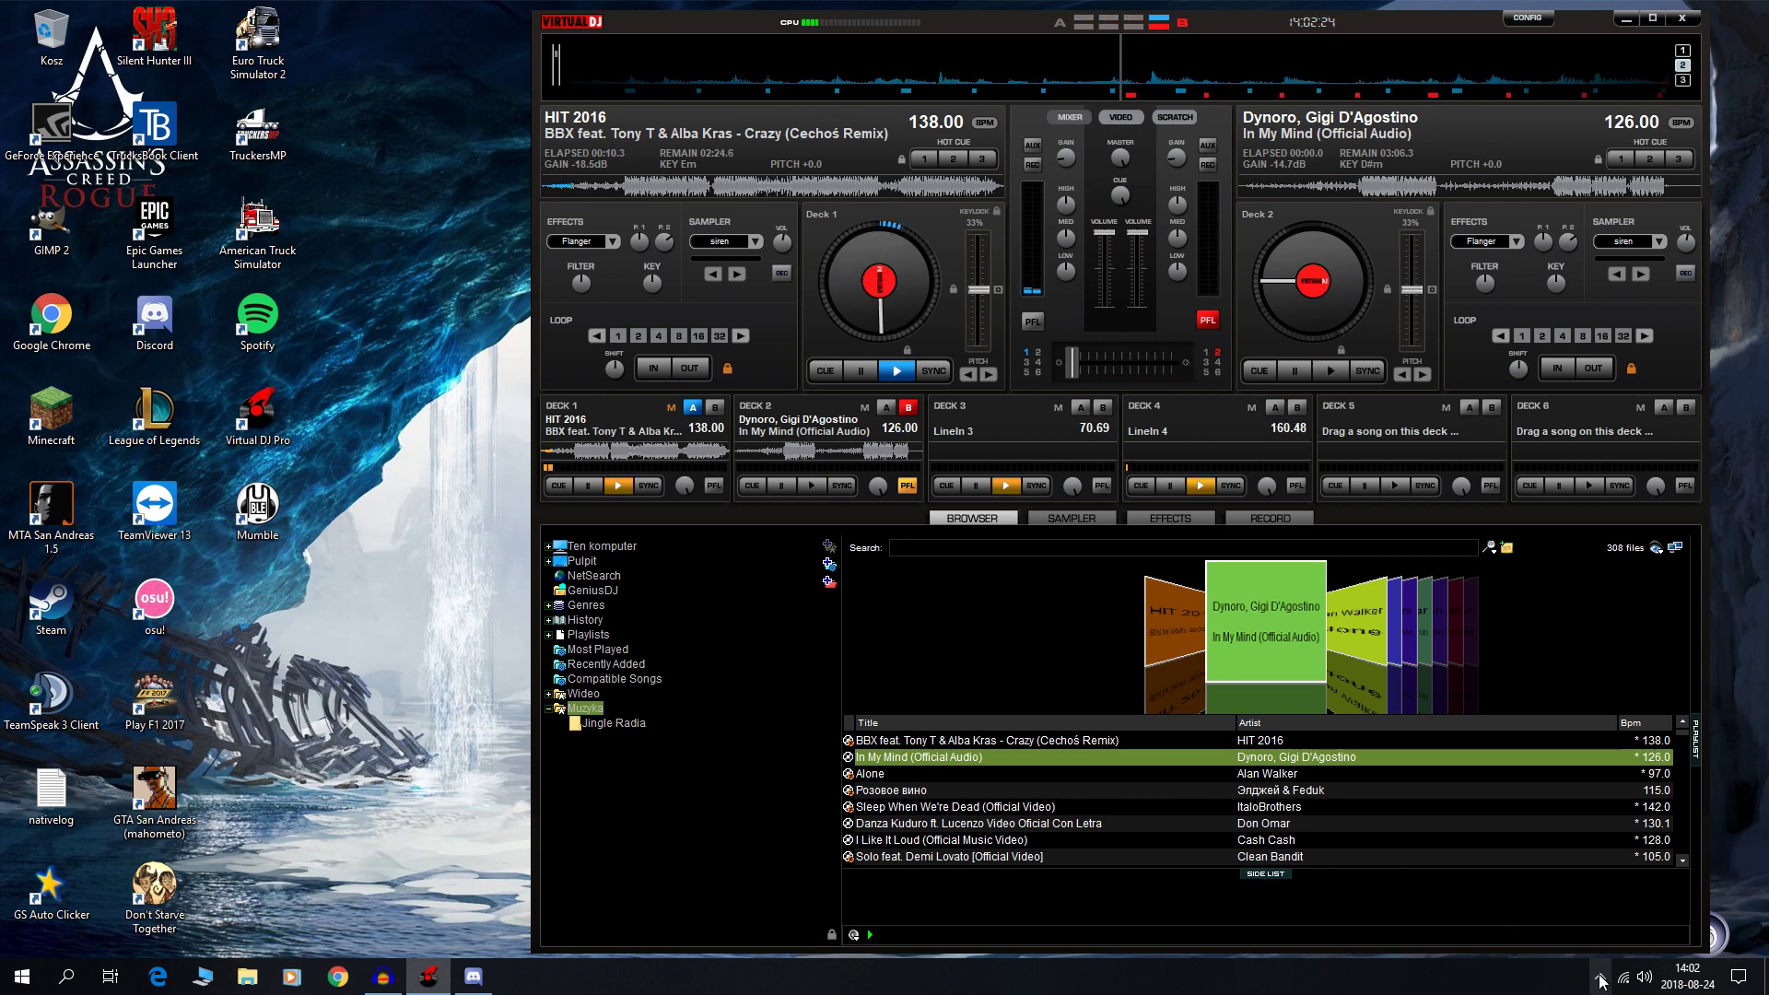
Step: Post the bot command "!play blah blah blah" in Discord's komendy-dla-błaznów channel, return to general-dworu, and minimize Discord
left_click(484, 979)
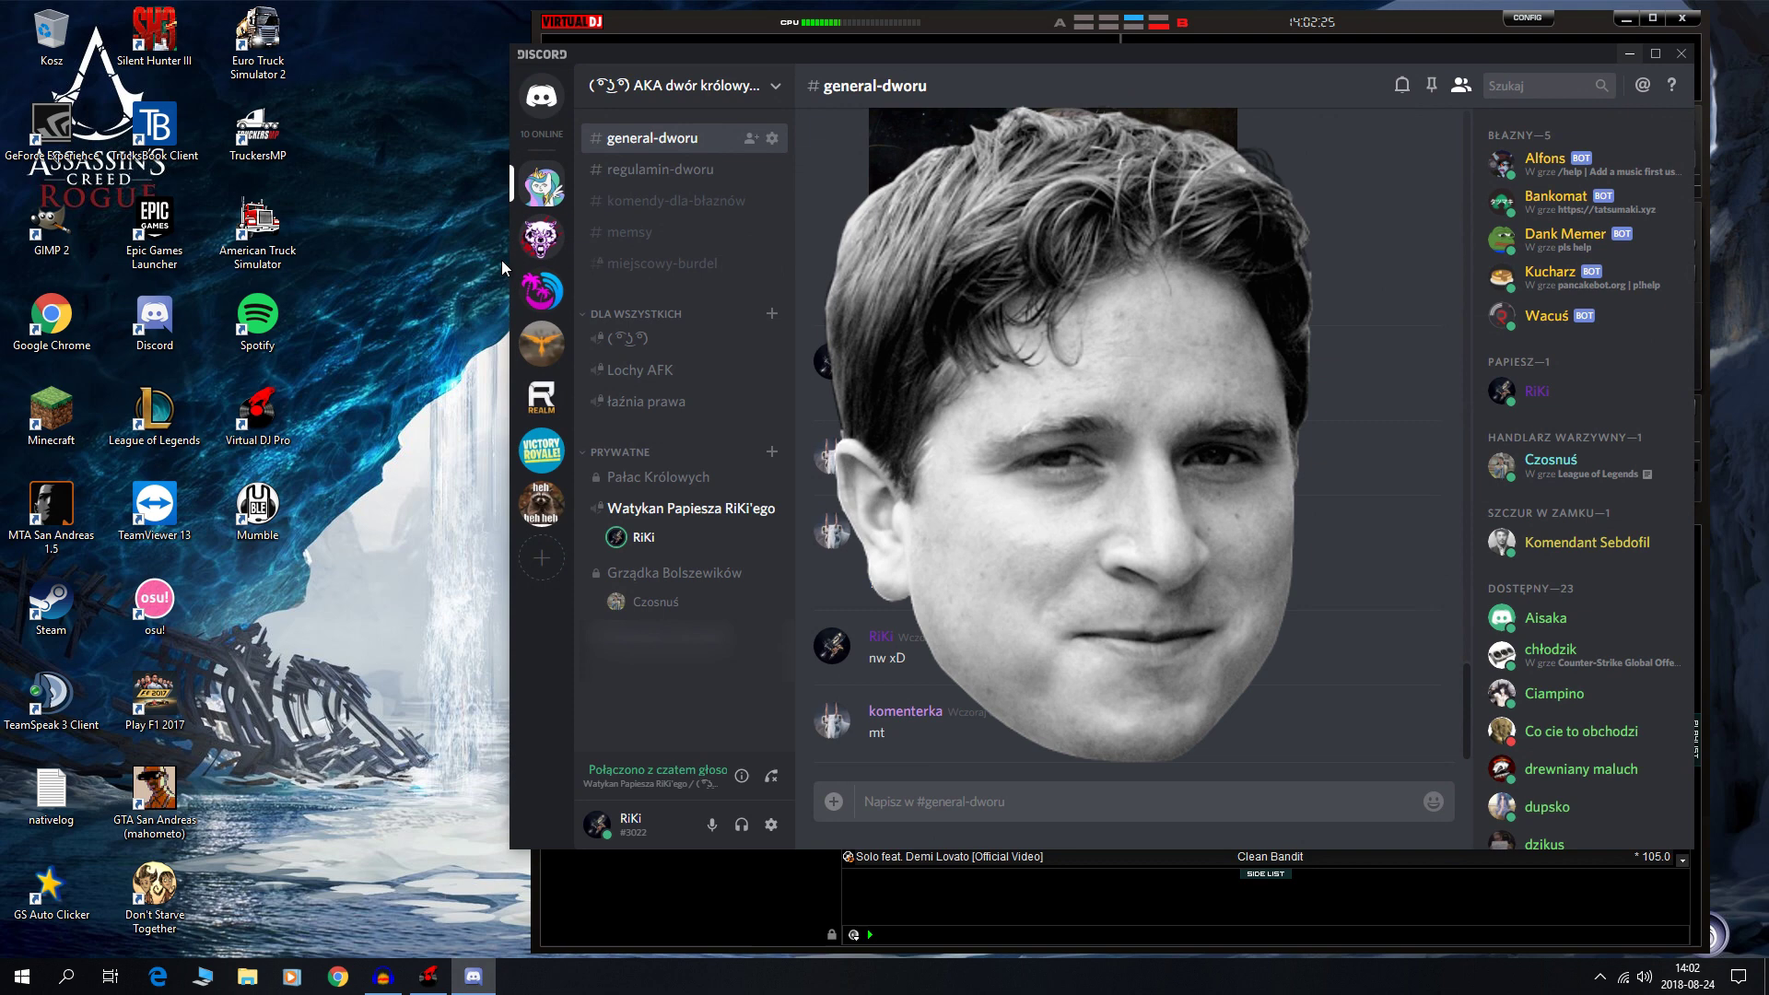
left_click(667, 201)
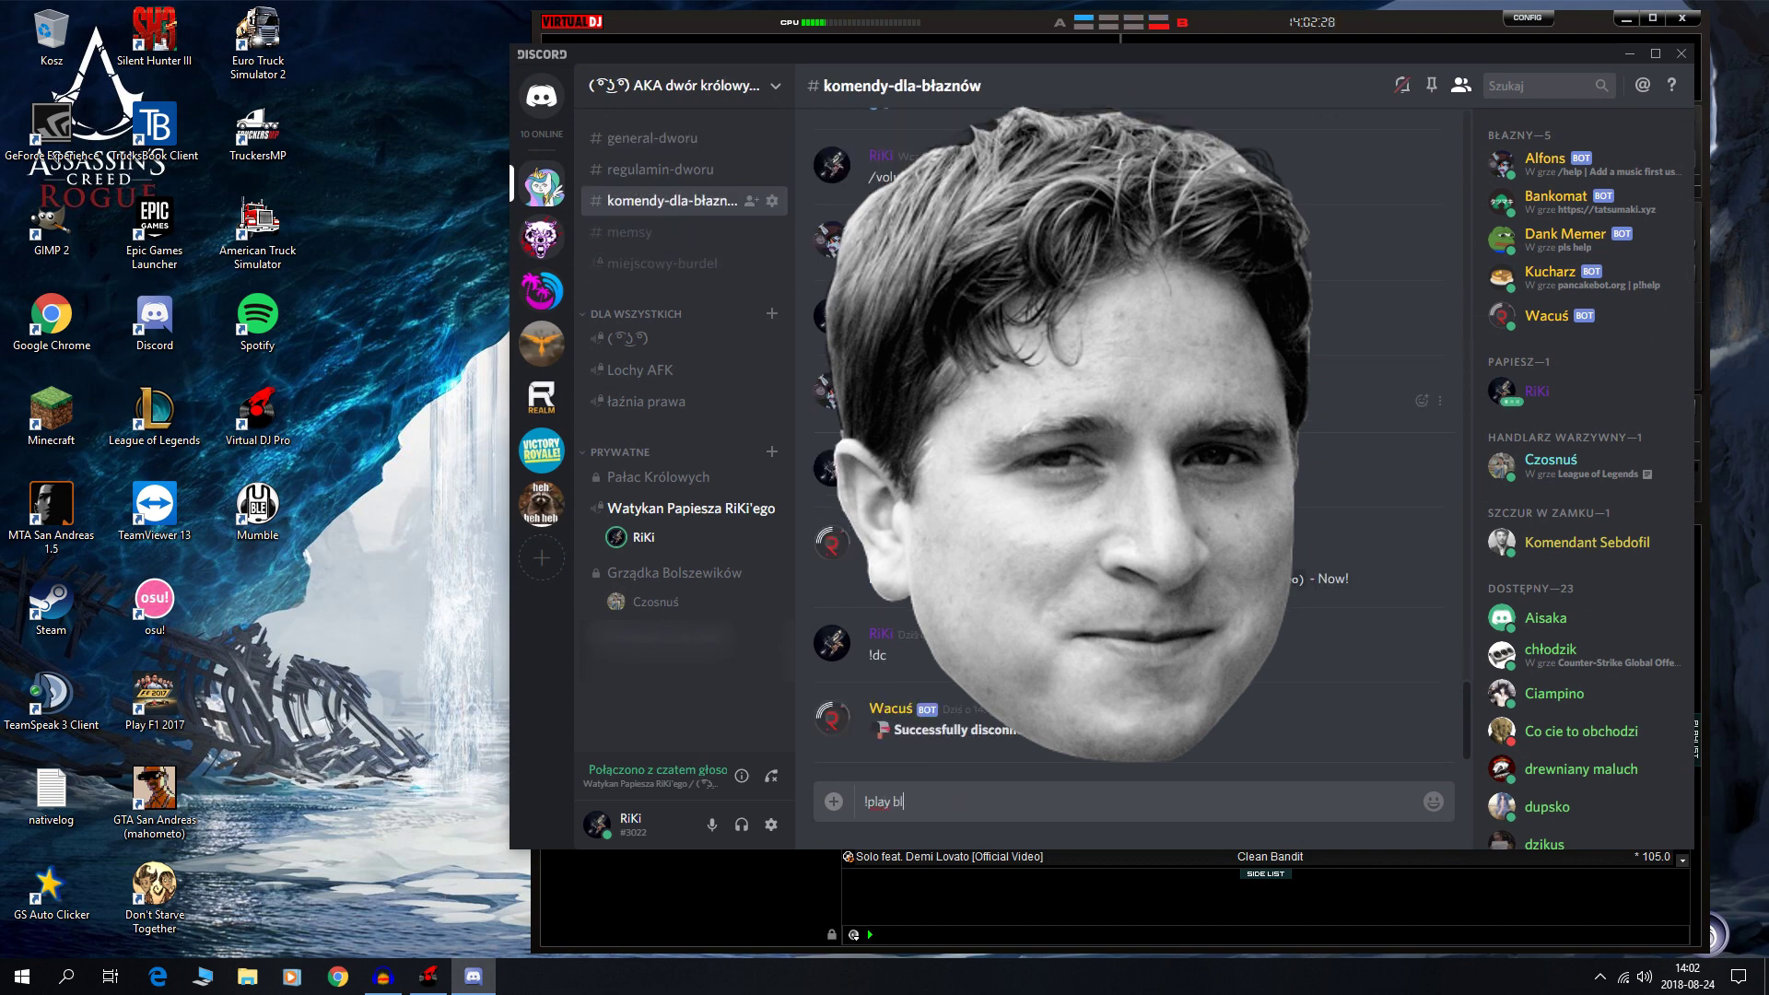
type("!play blah blah blah")
key("Return")
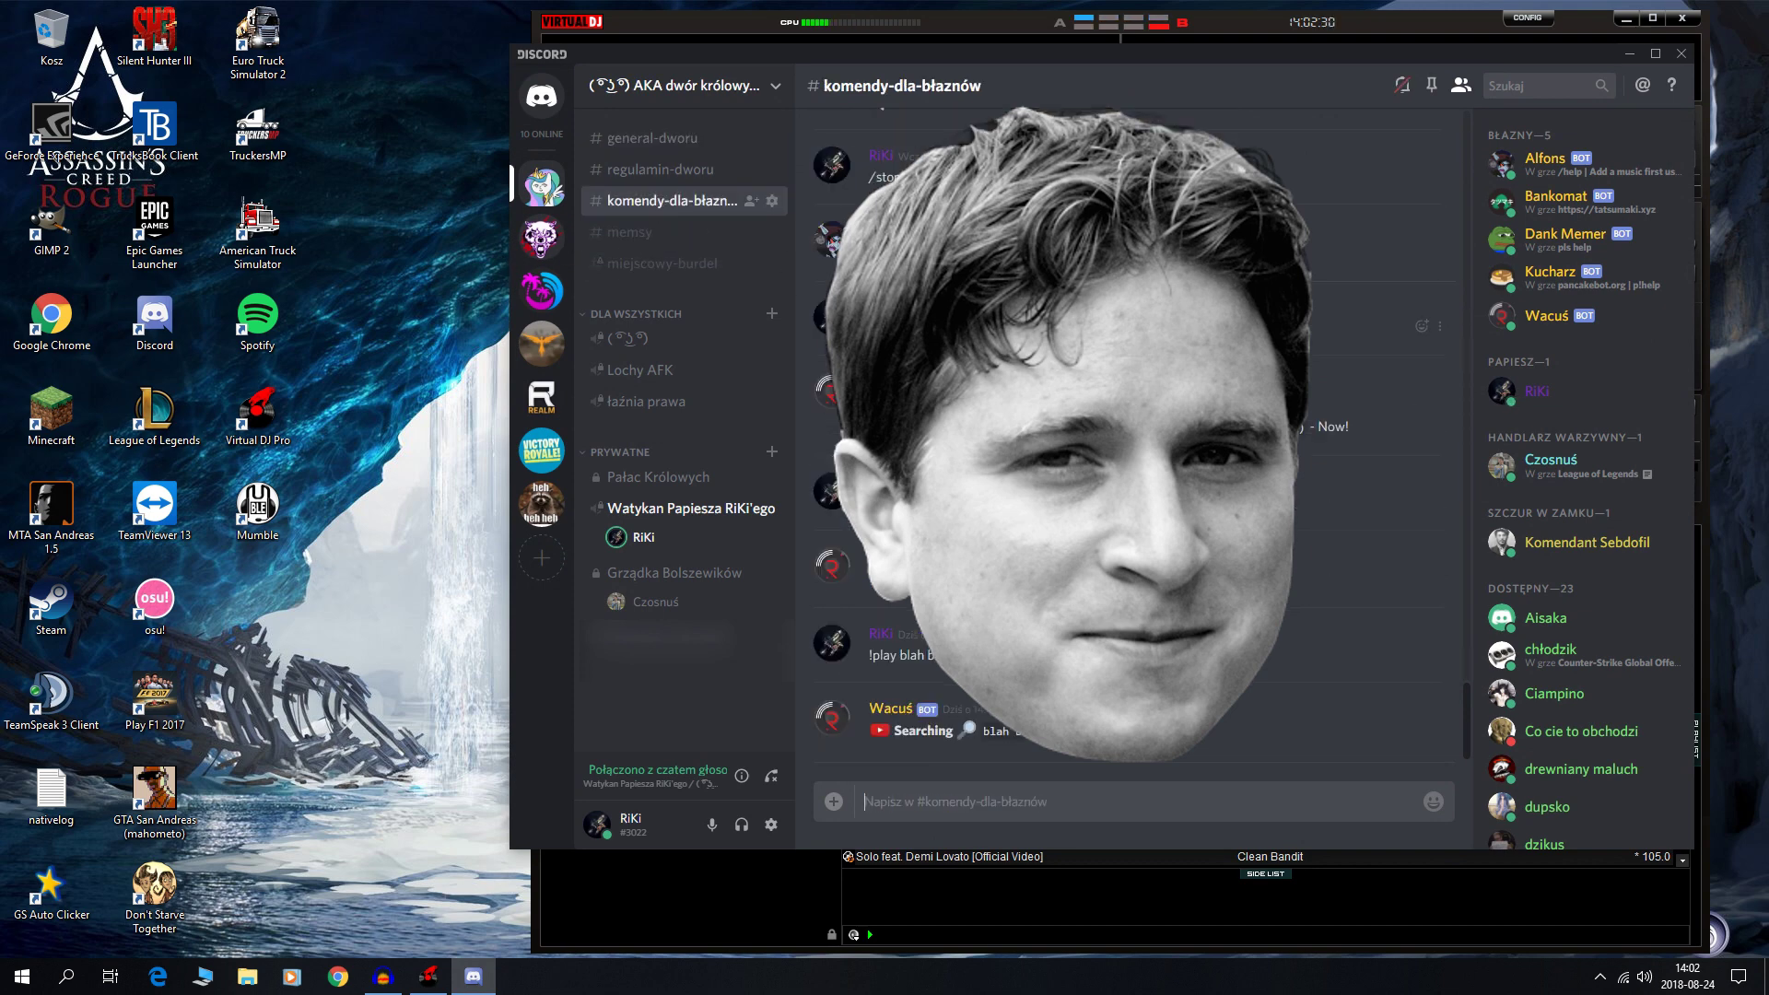
left_click(652, 138)
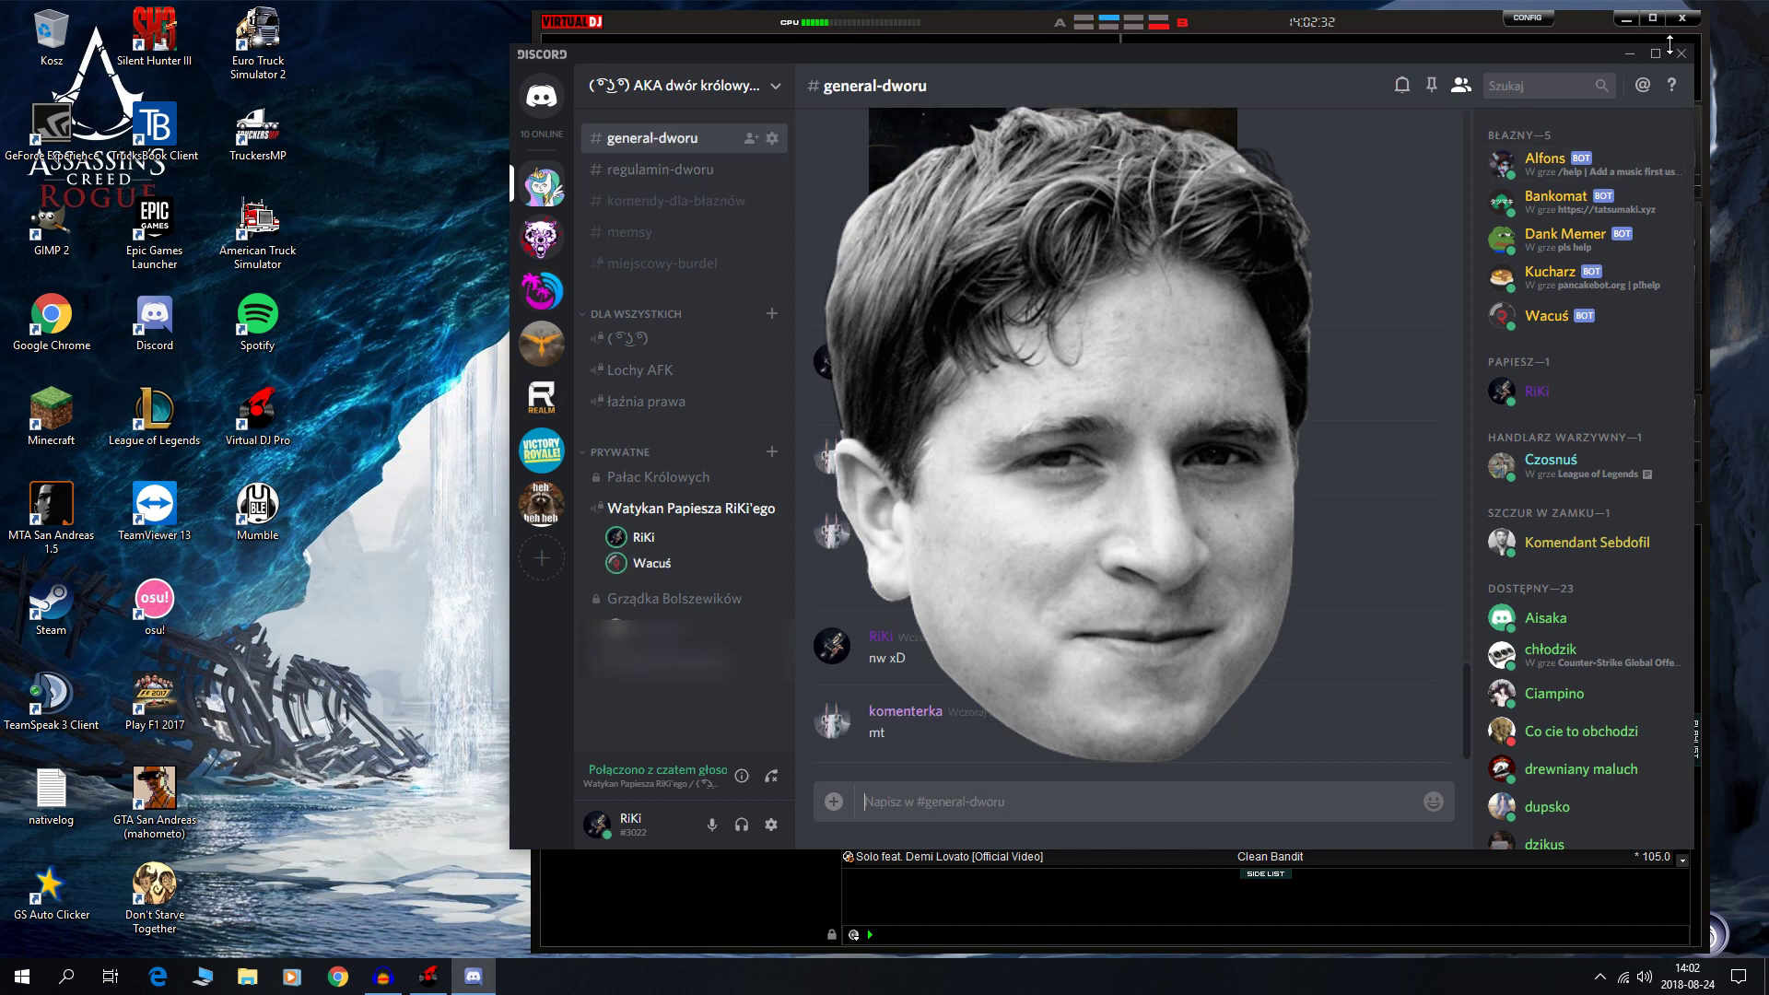
left_click(1632, 54)
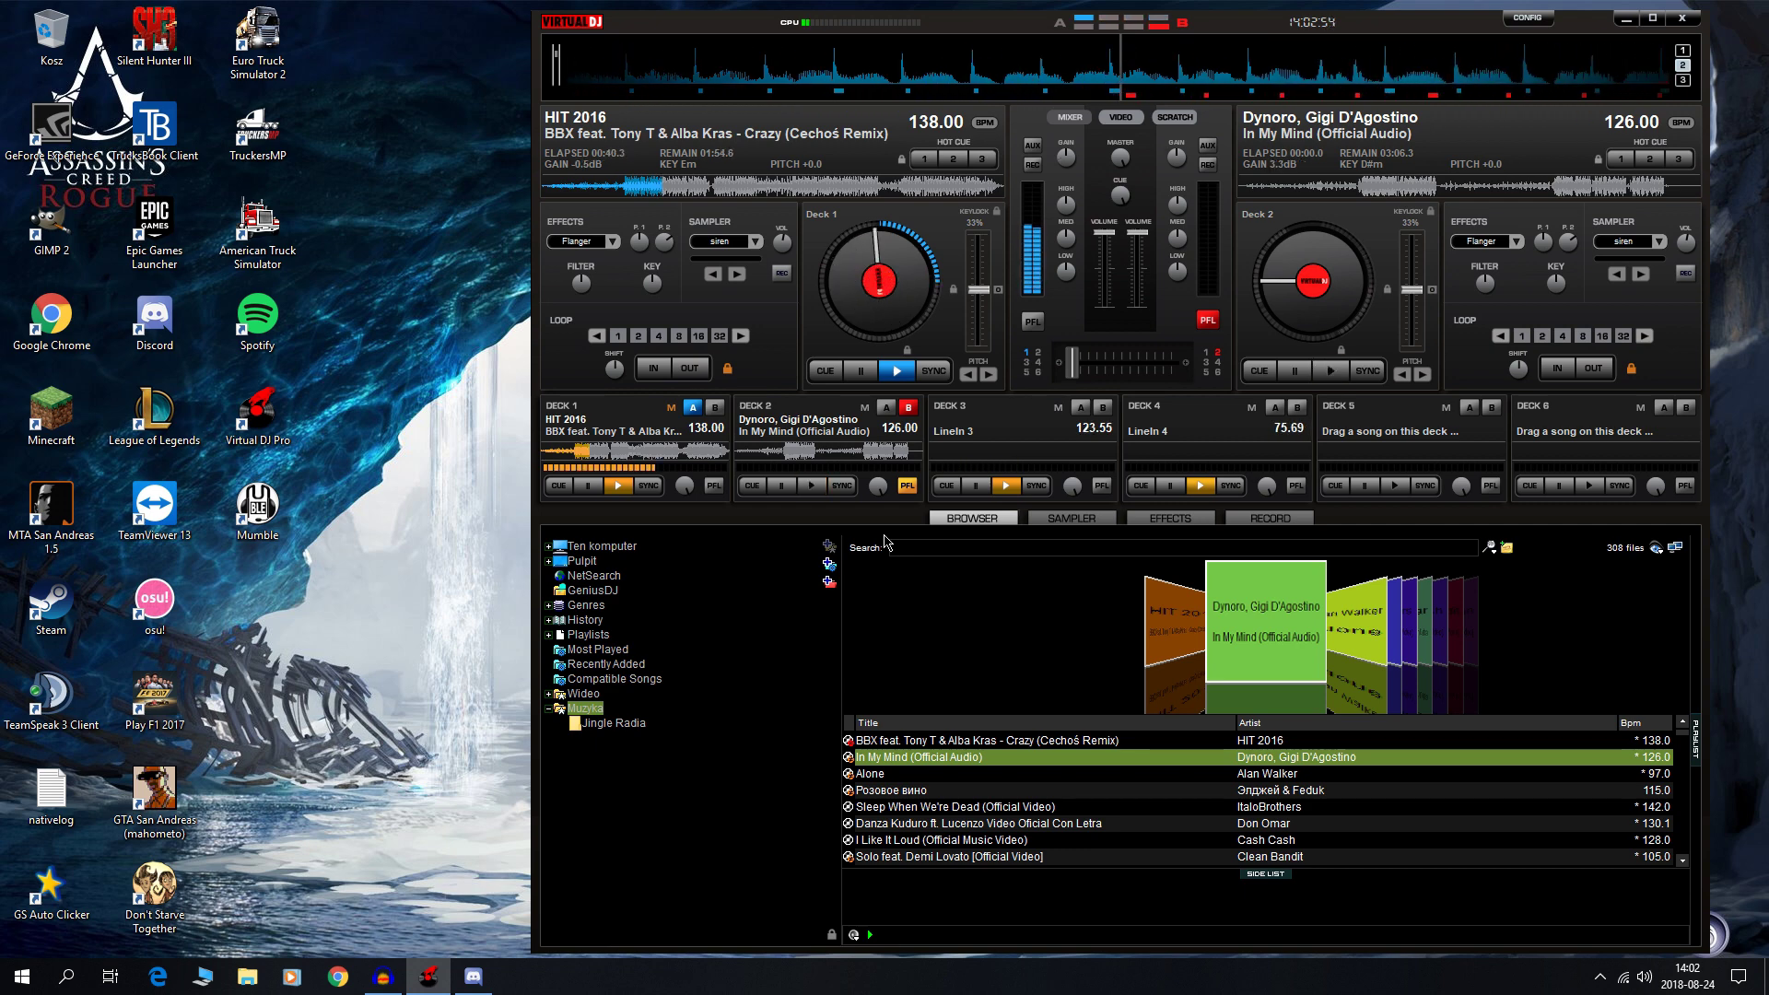
Step: Stop the track on deck 1, return it to its beginning, and close VirtualDJ
left_click(860, 374)
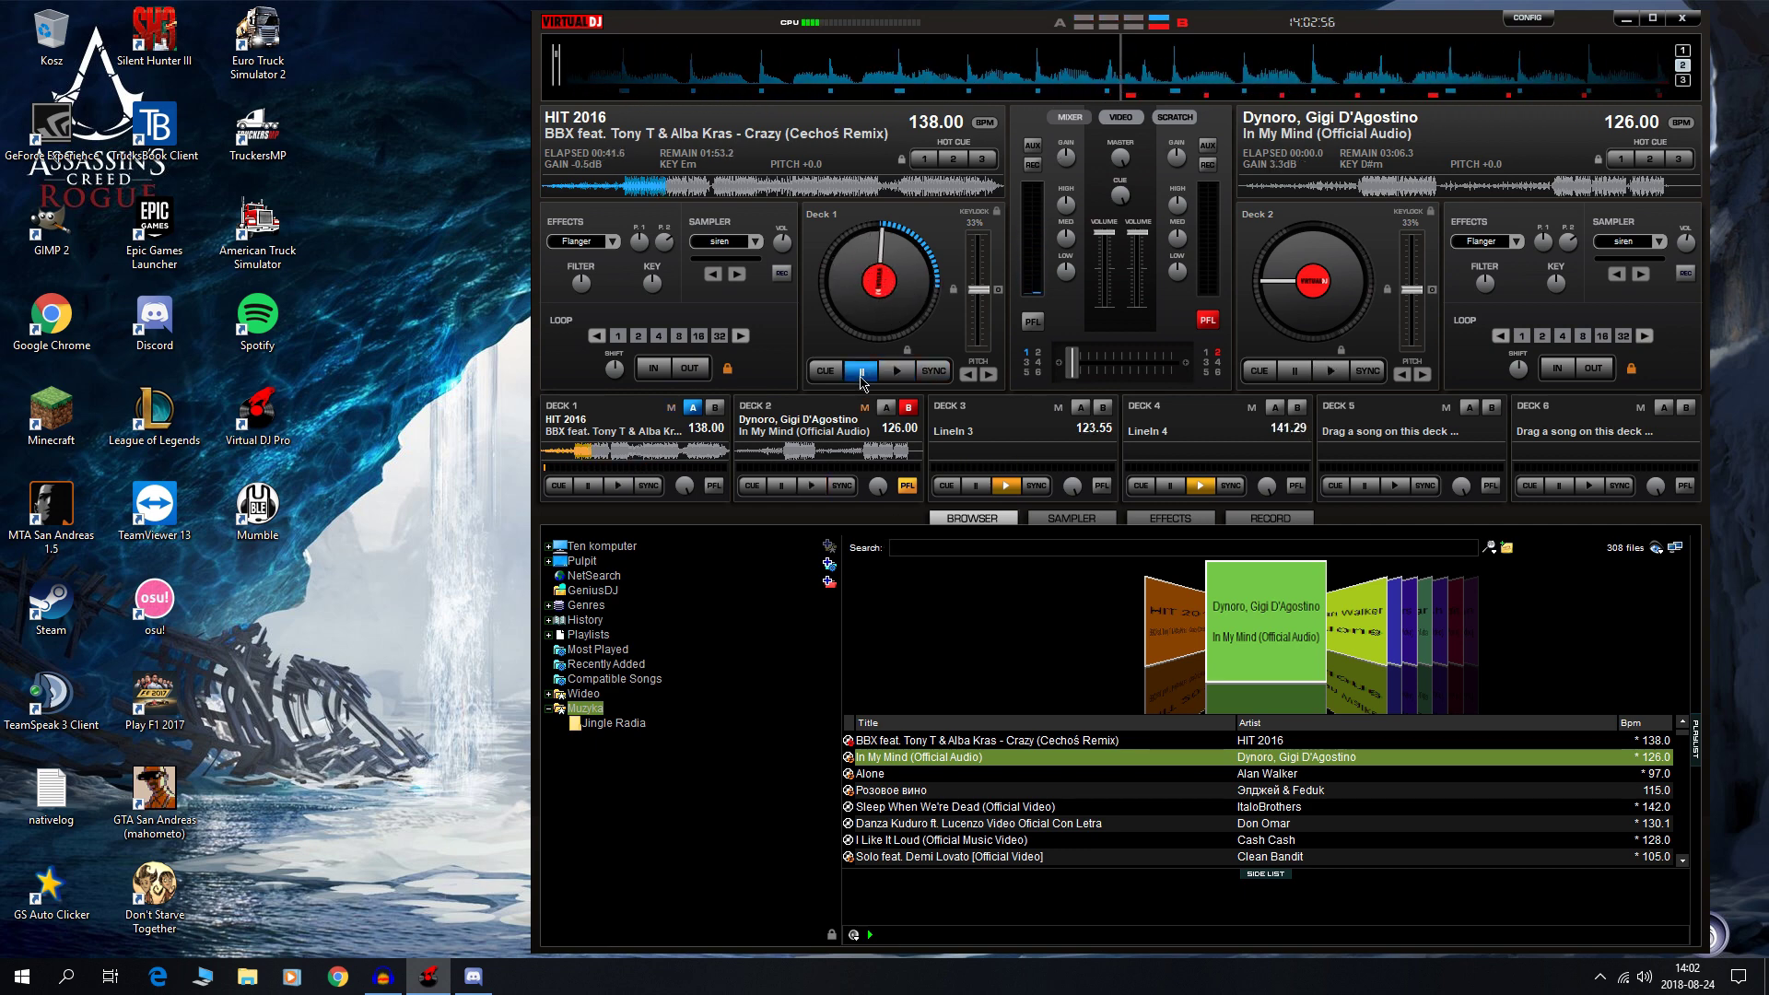
left_click(860, 376)
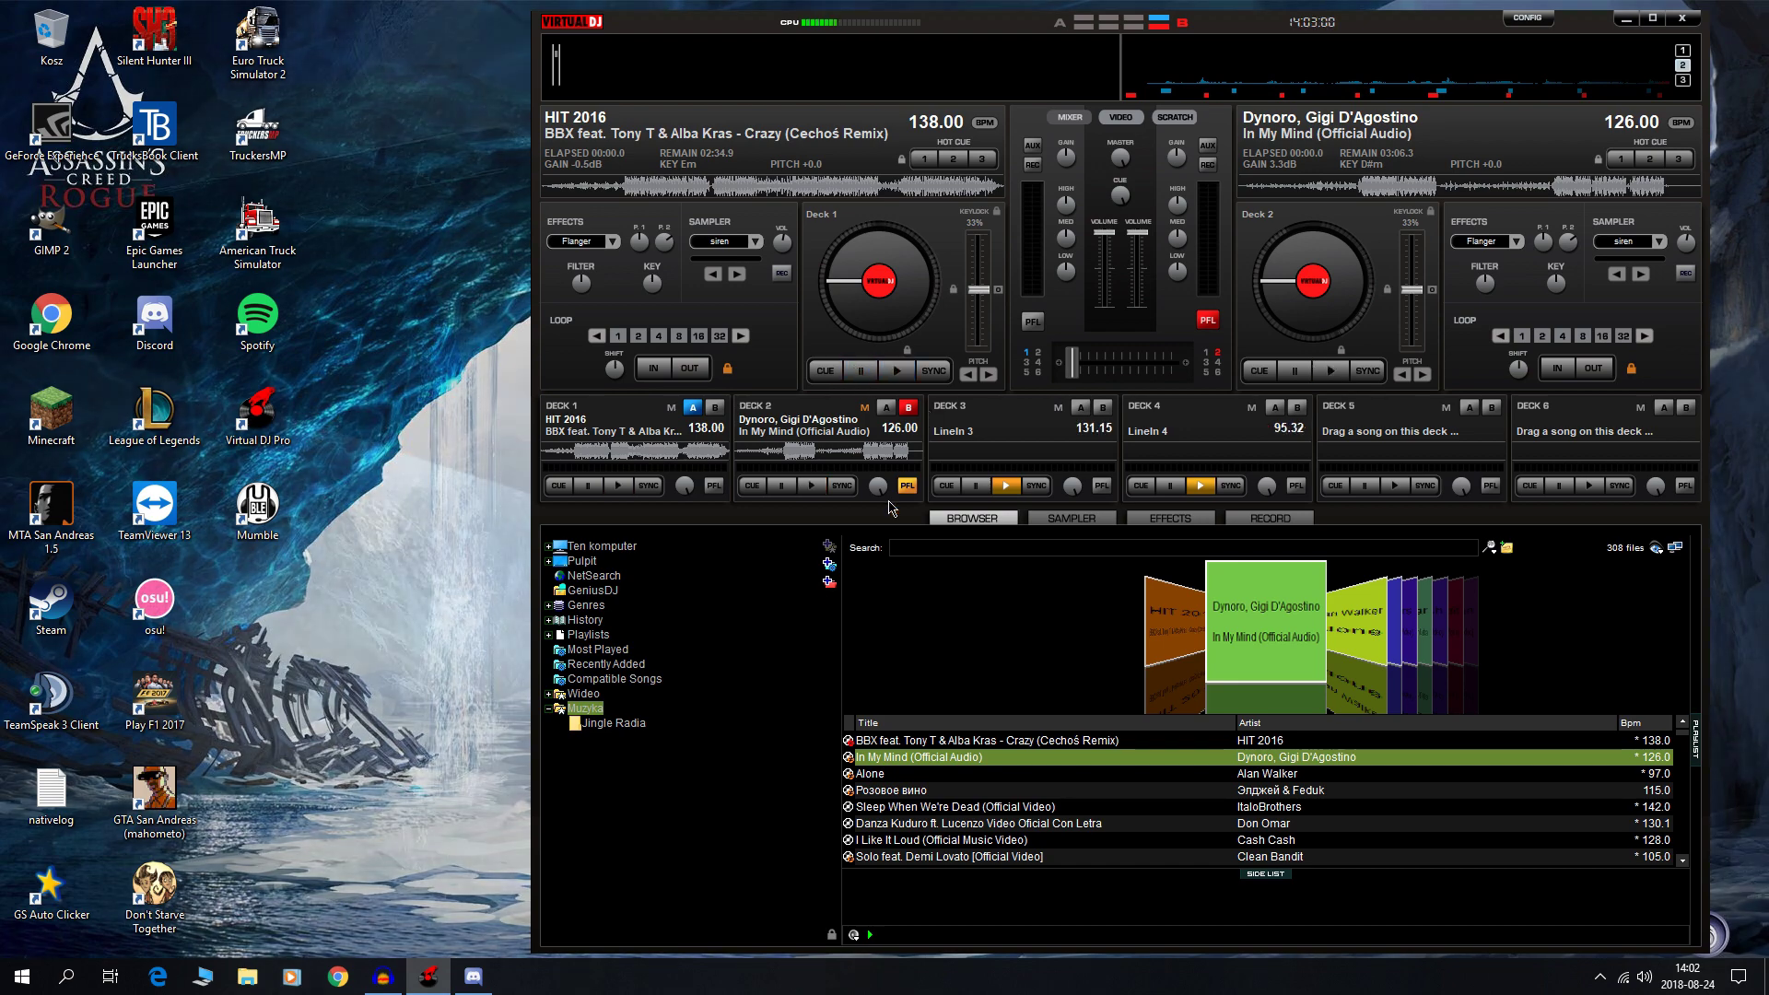
left_click(1682, 17)
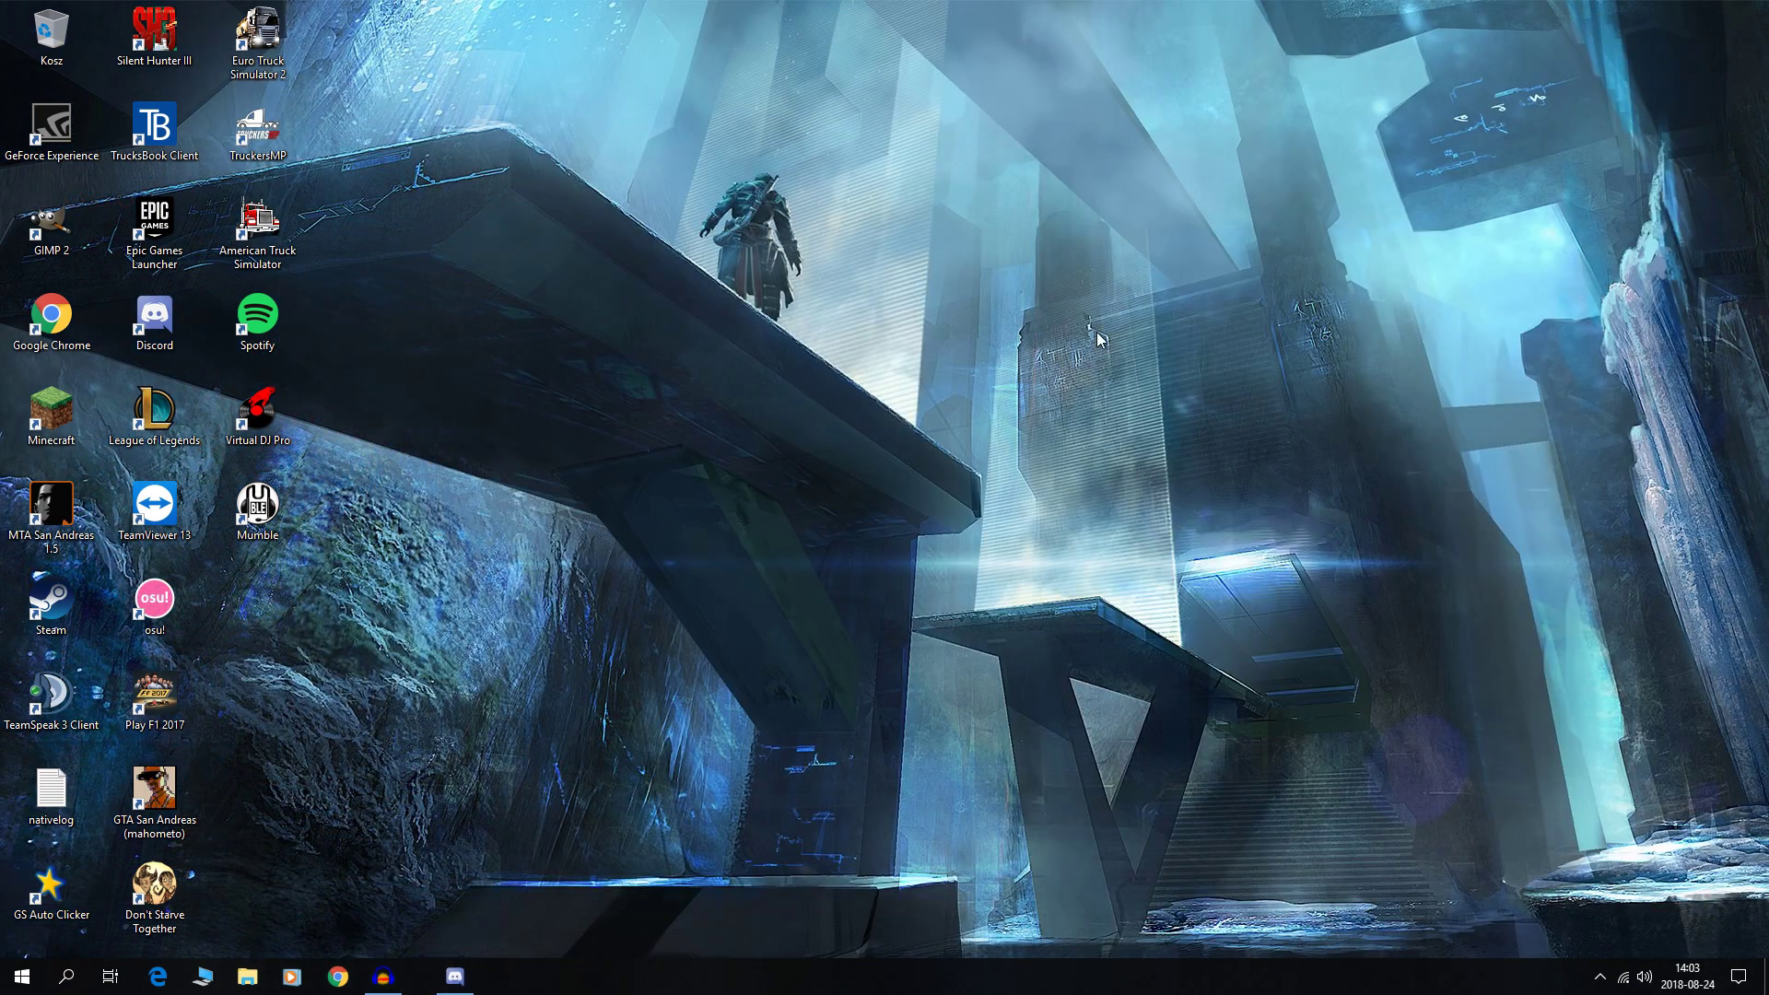
Step: Post "!dc" in Discord's komendy-dla-błaznów channel to disconnect the music bot, return to general-dworu, and close Discord
left_click(429, 977)
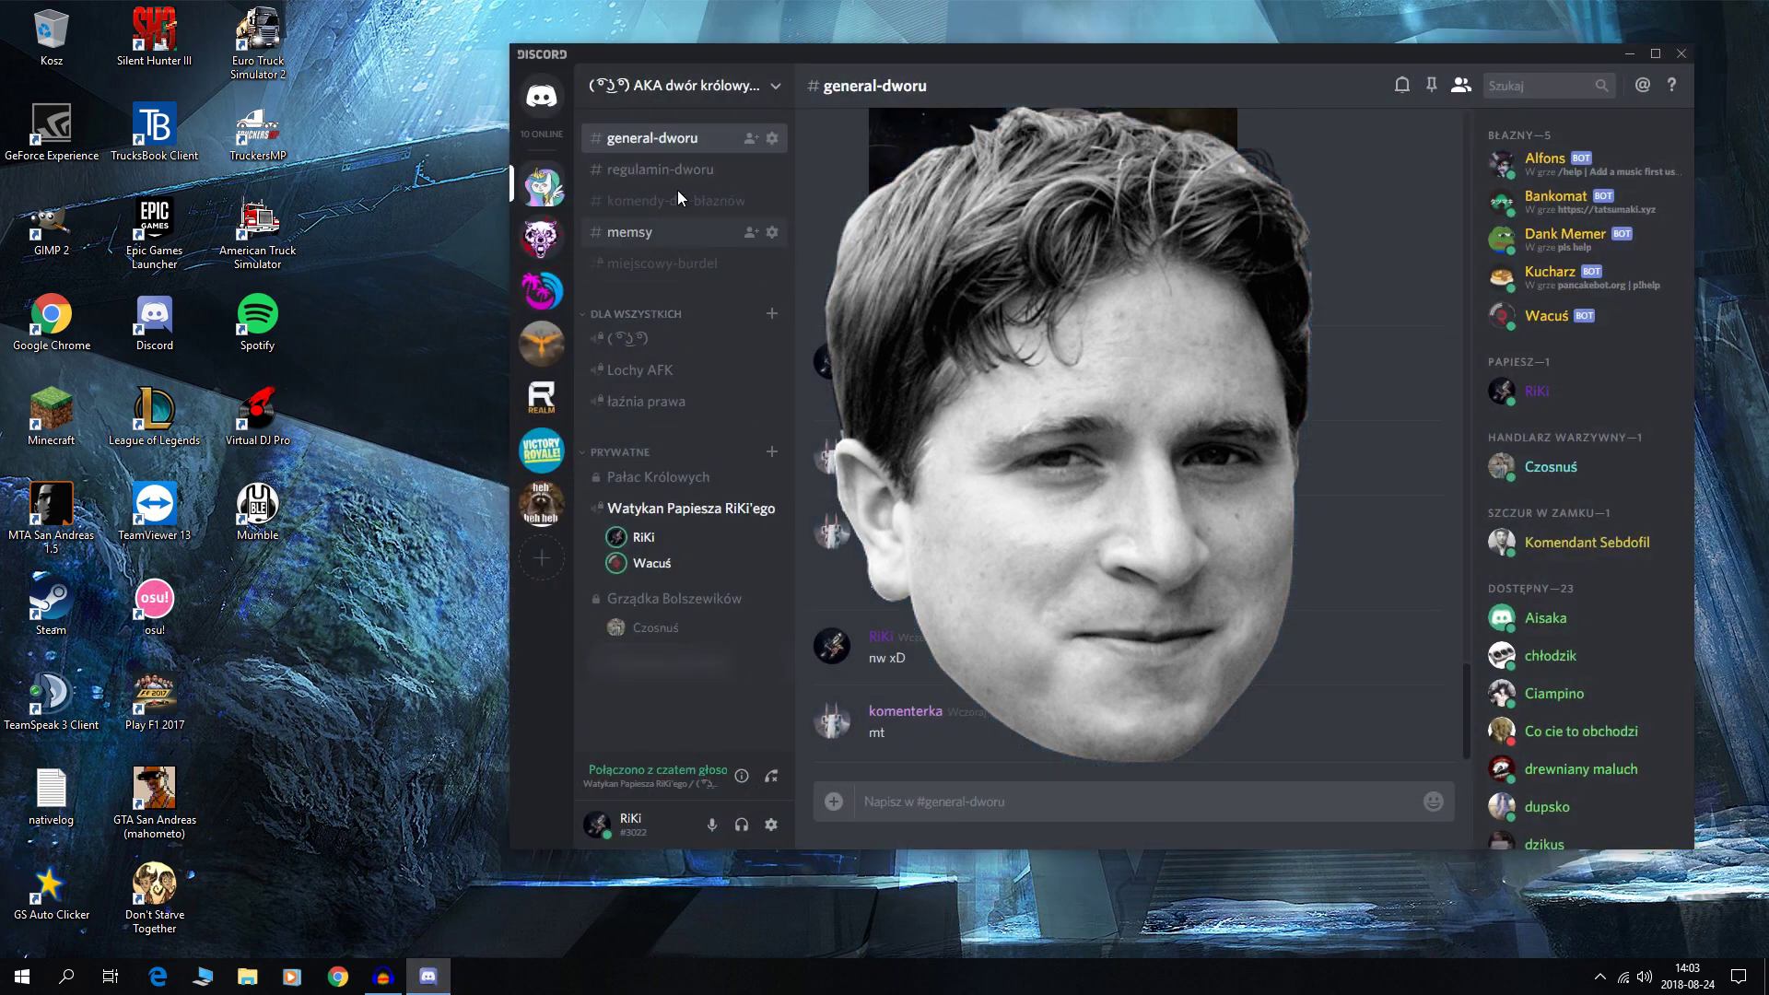
left_click(677, 198)
type("!")
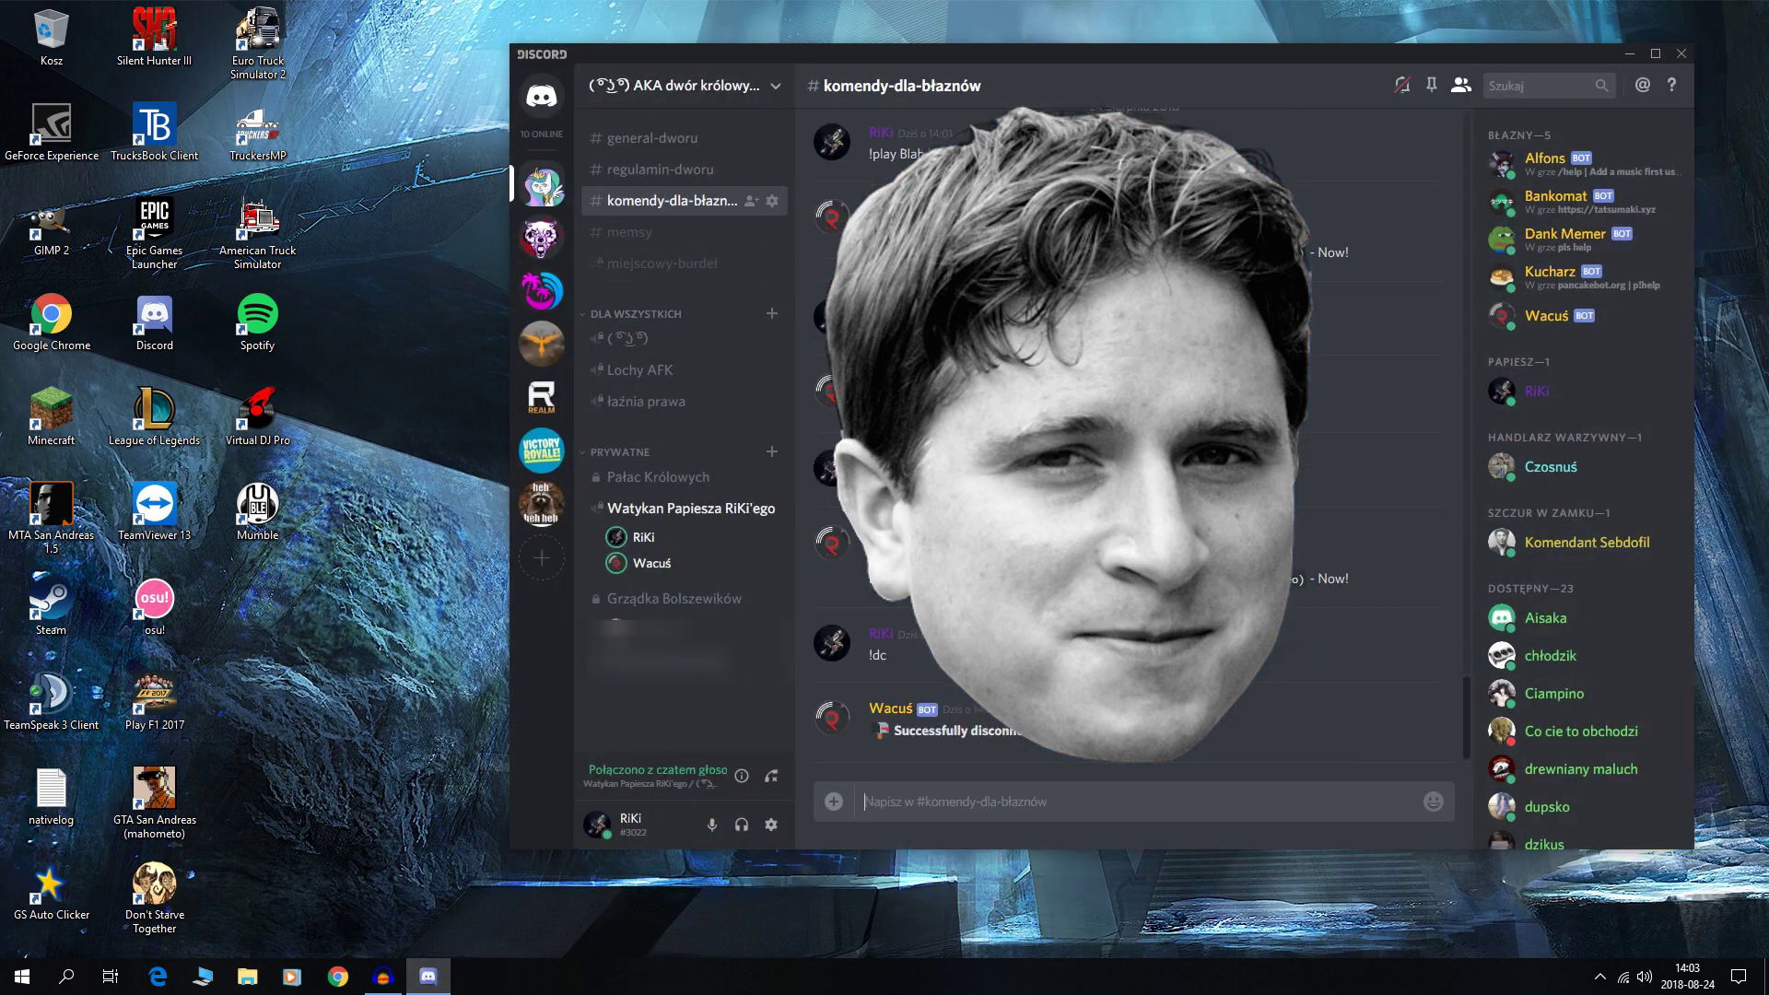
left_click(686, 140)
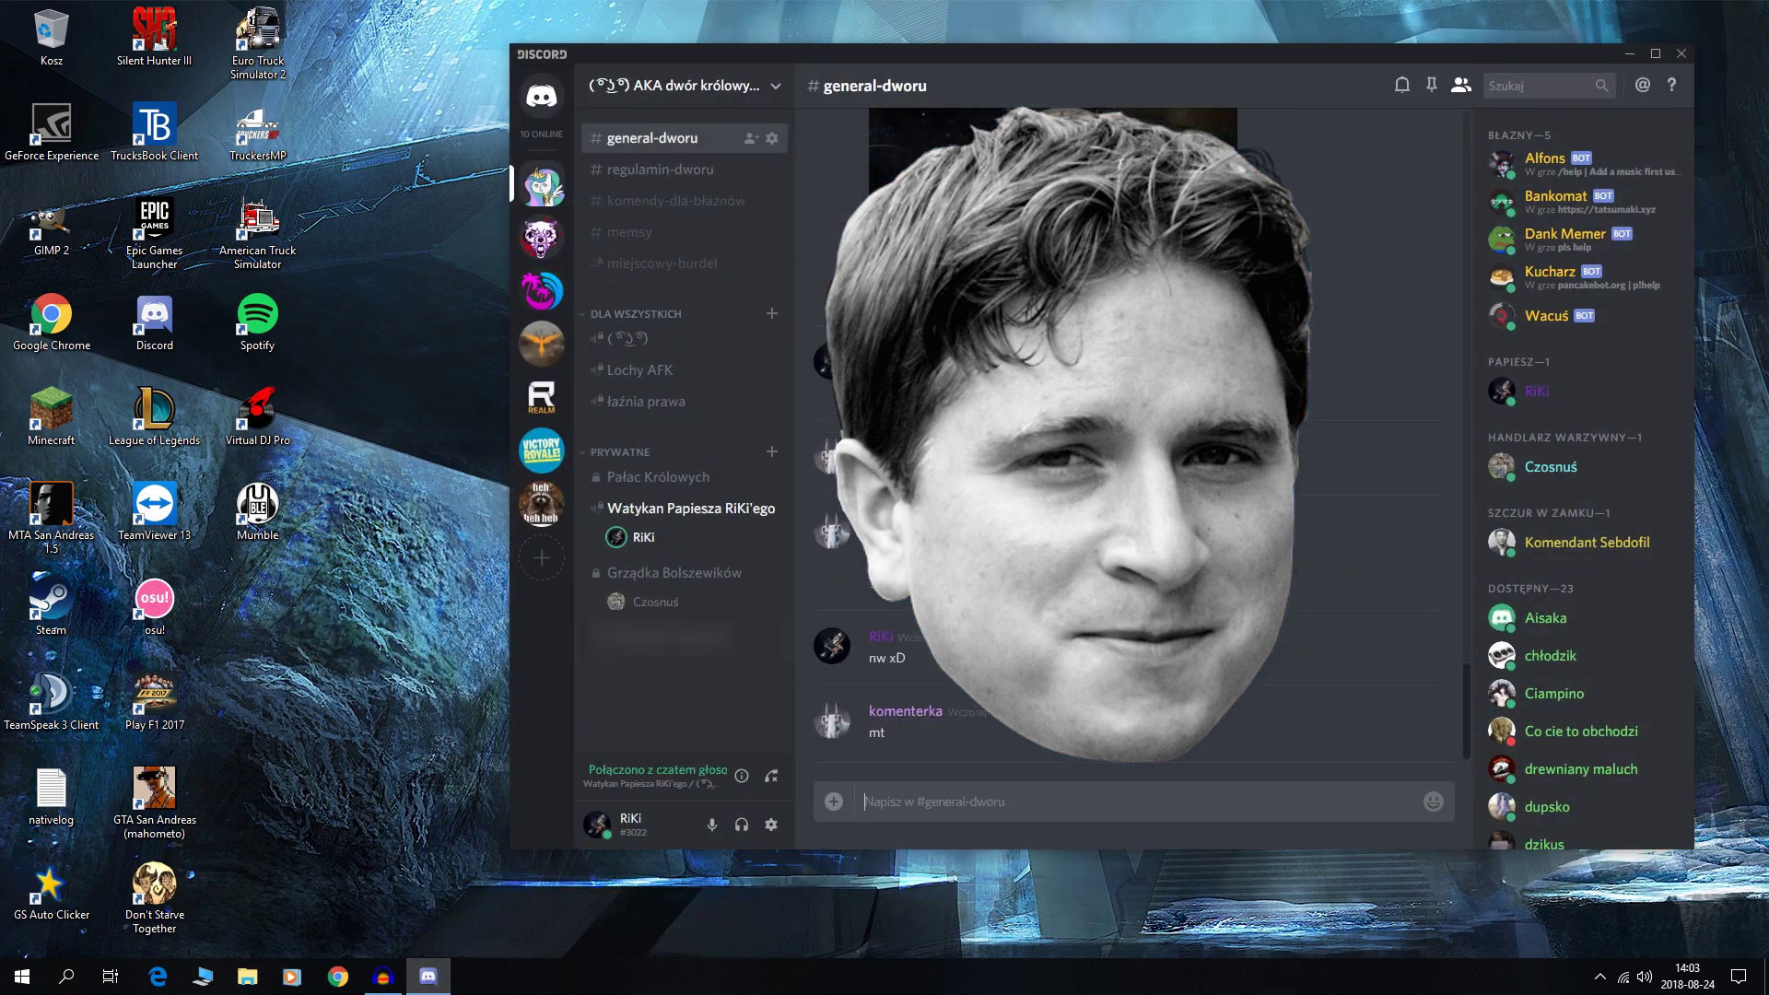
left_click(1681, 55)
Step: Open the Windows volume mixer, check the CABLE Output (VB-Audio Virtual Cable) entry, and close the mixer
right_click(1644, 976)
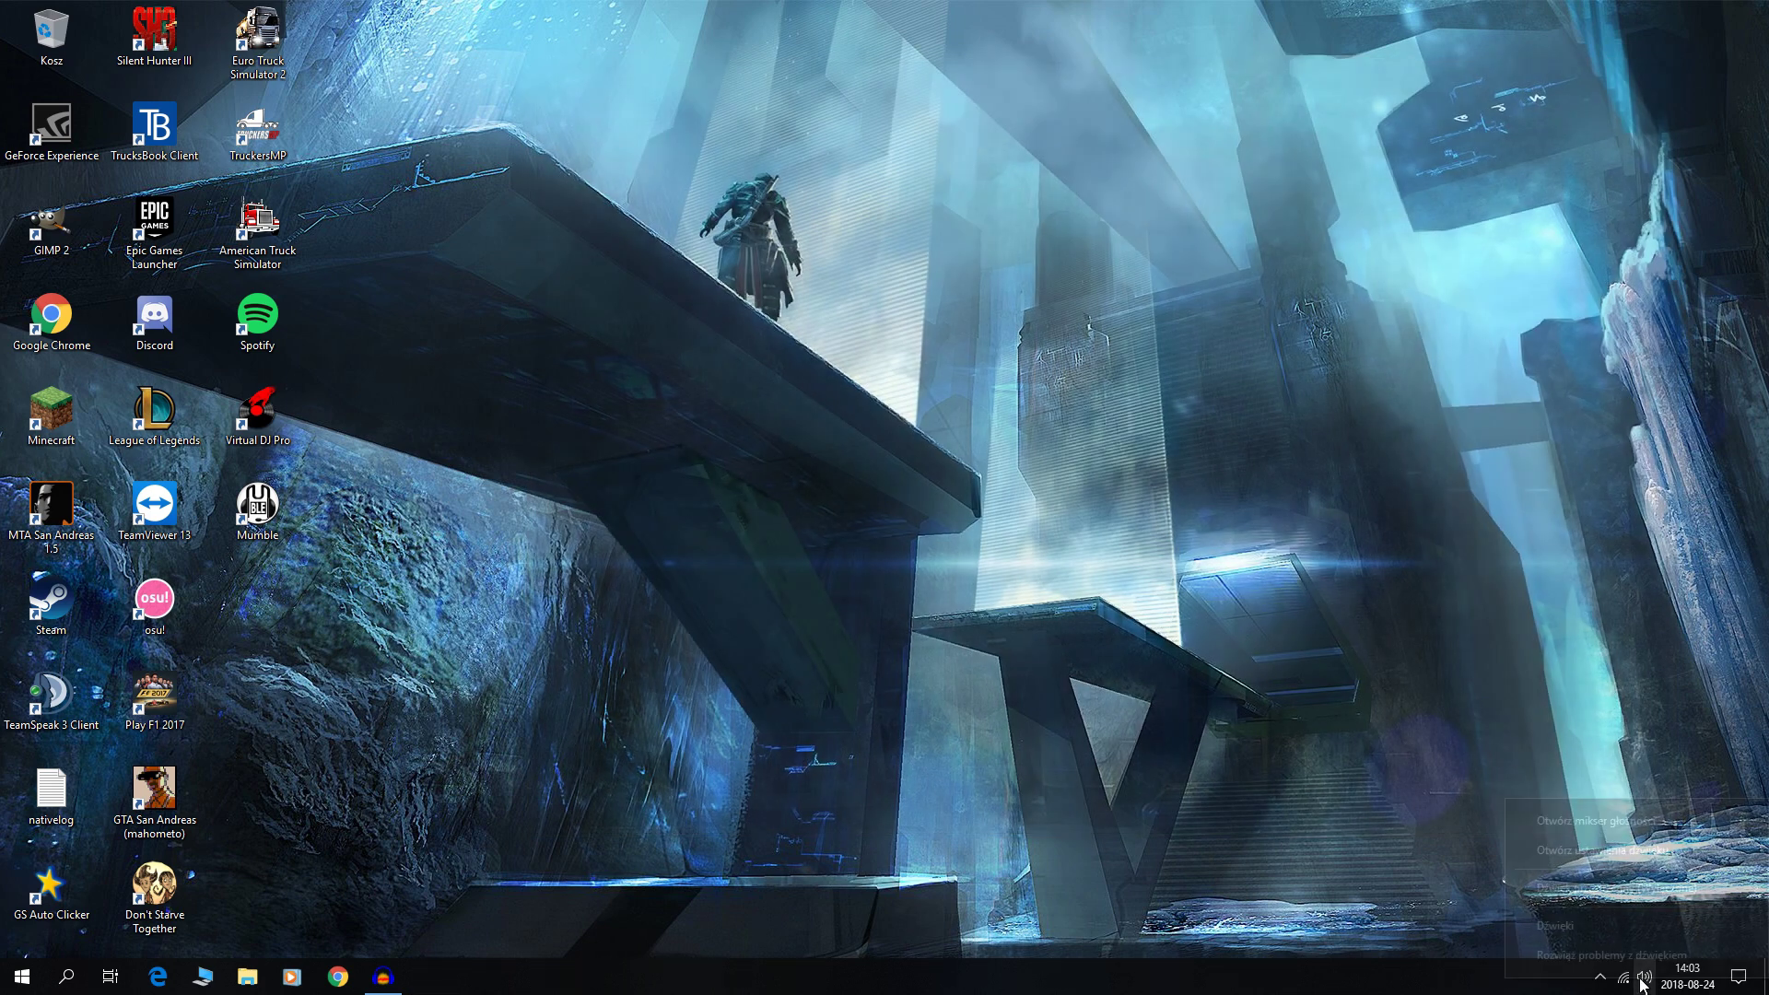
left_click(1612, 821)
left_click_drag(1512, 925, 1693, 925)
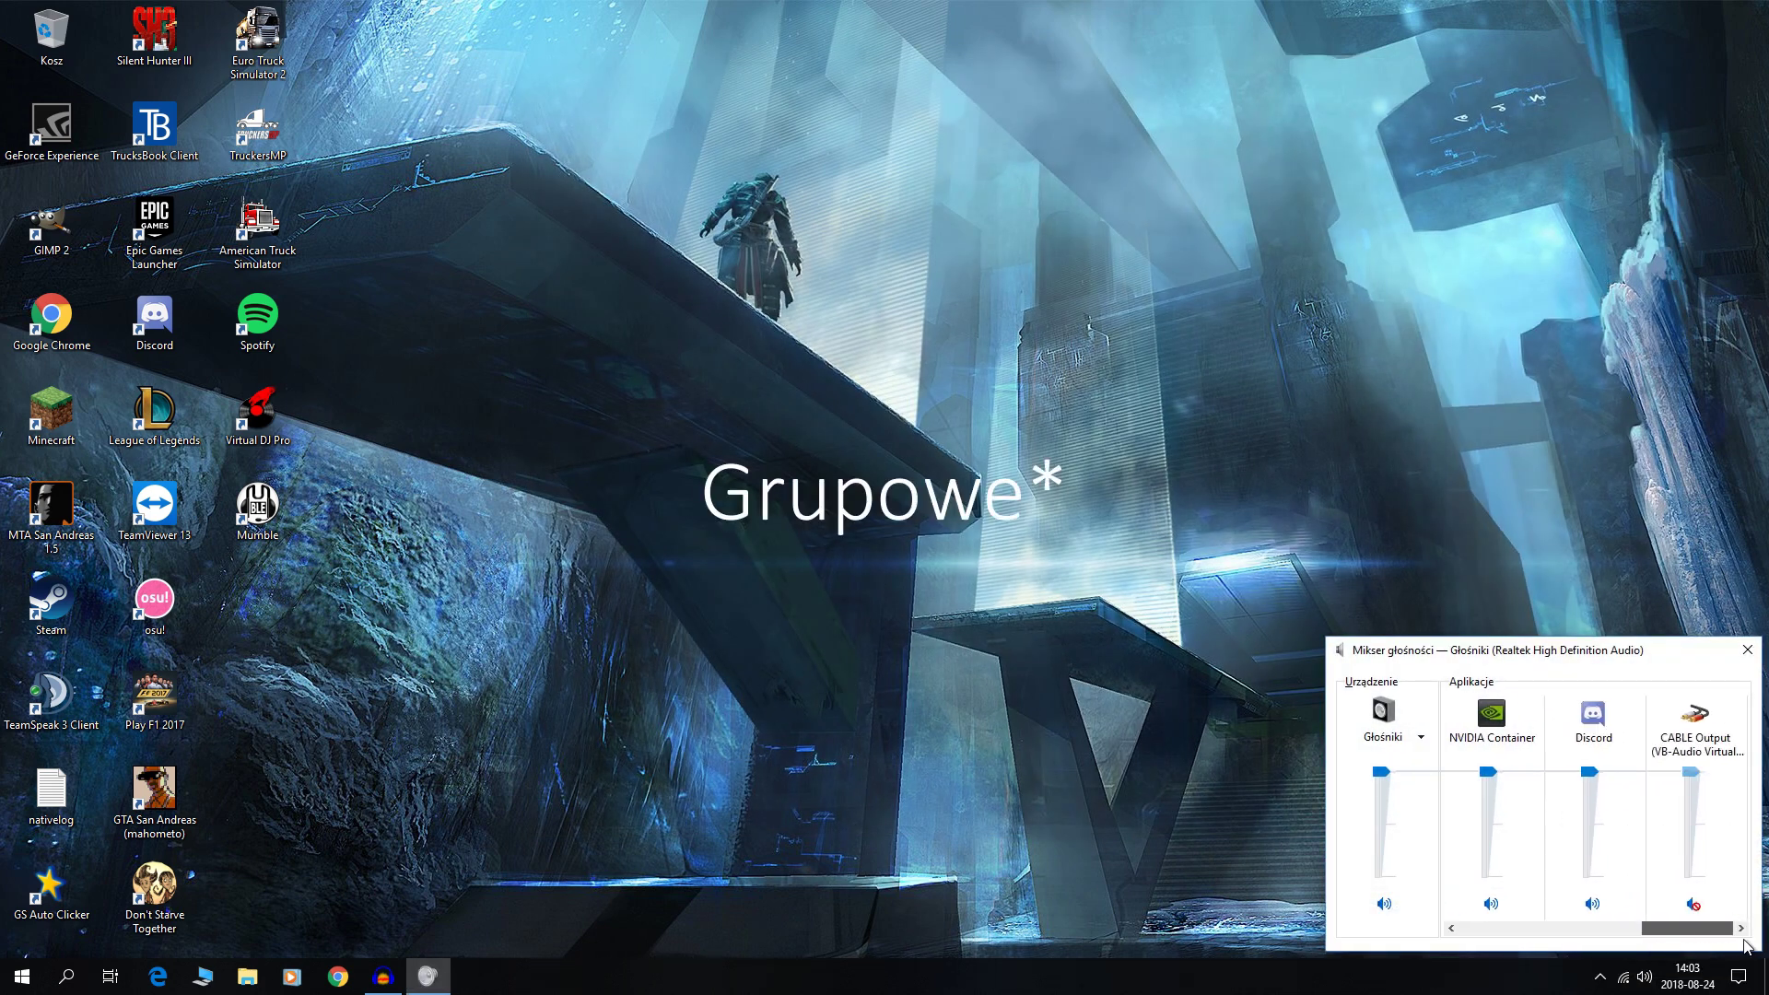
left_click(1737, 660)
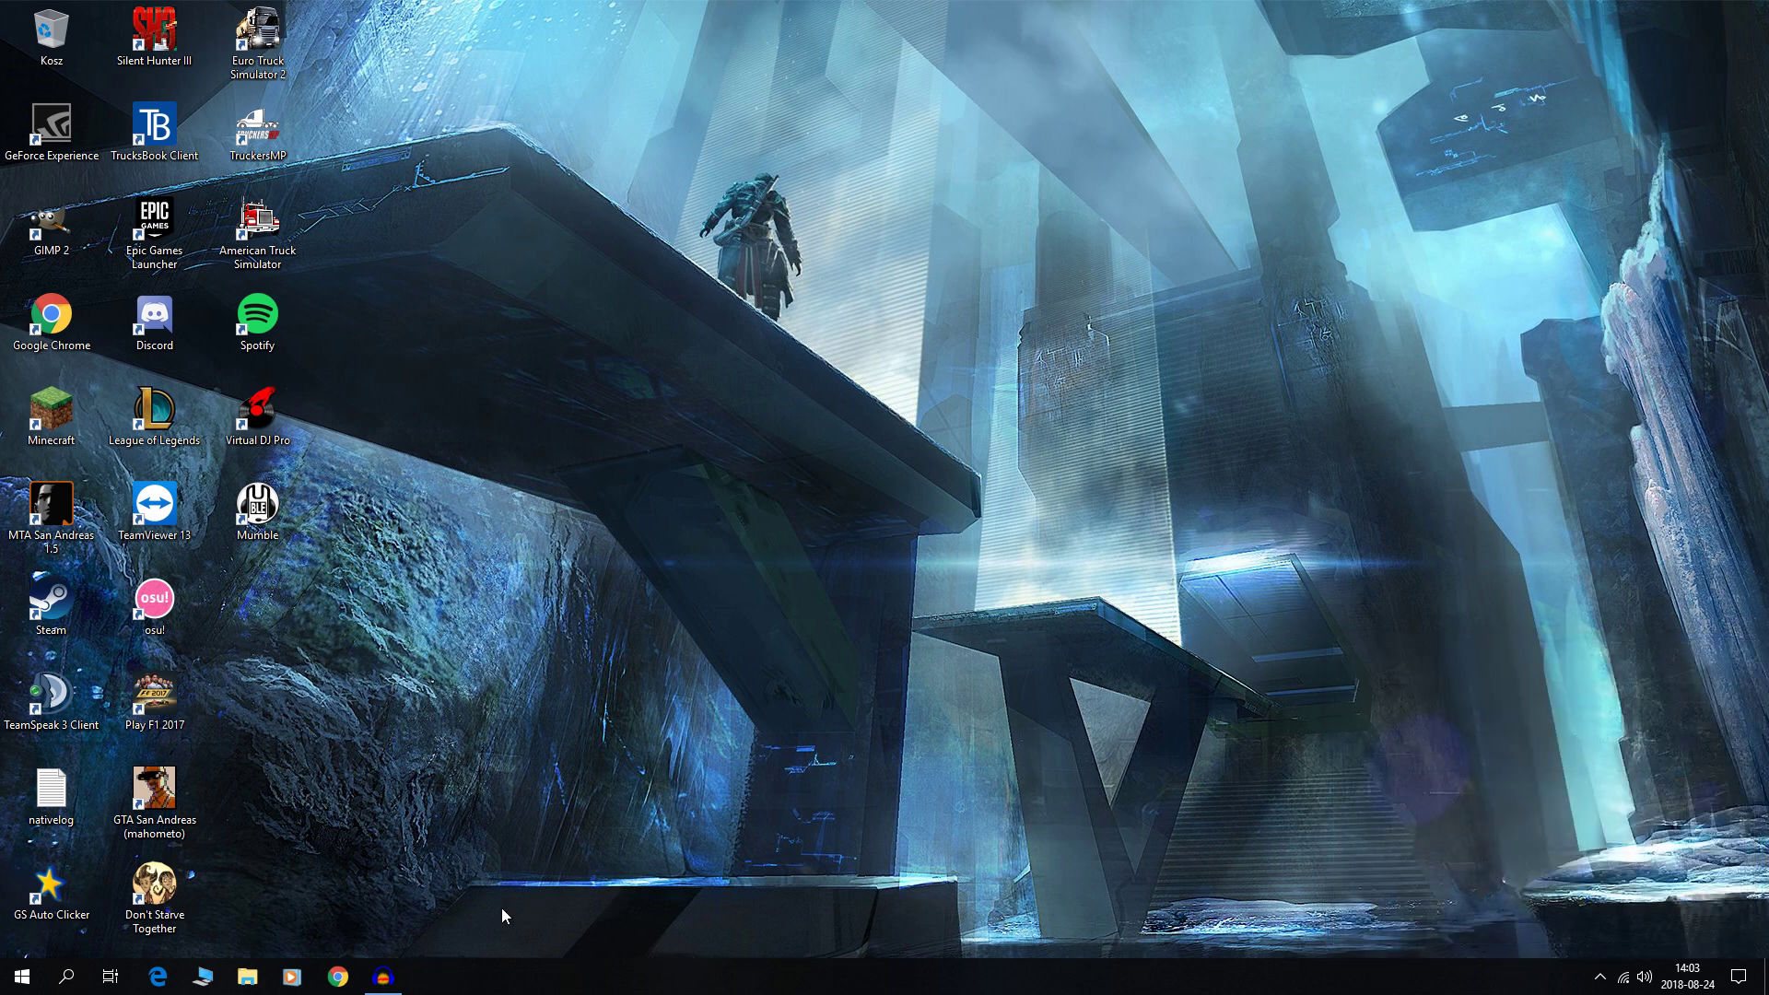